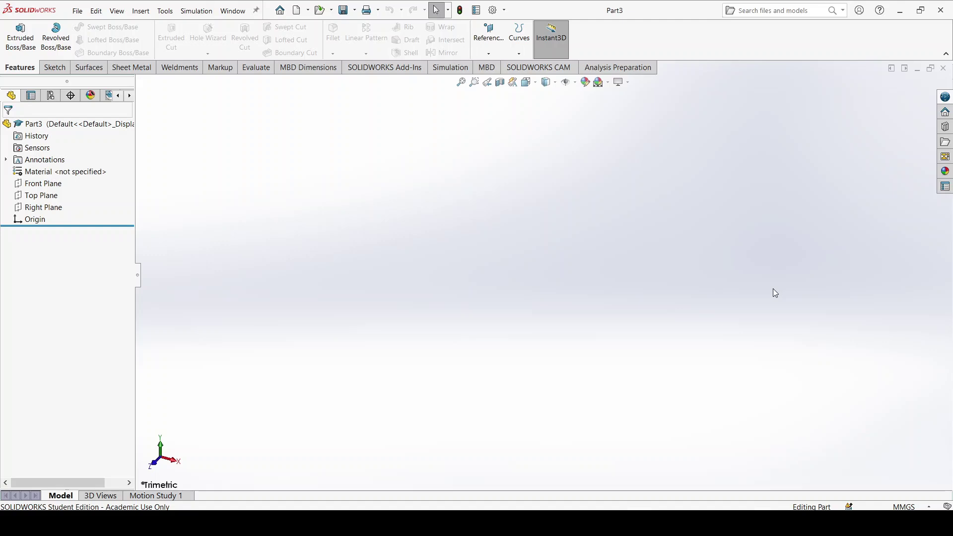
# Step: Start a sketch on the Front Plane and draw a horizontal centerline from the origin
pyautogui.click(54, 67)
pyautogui.click(27, 28)
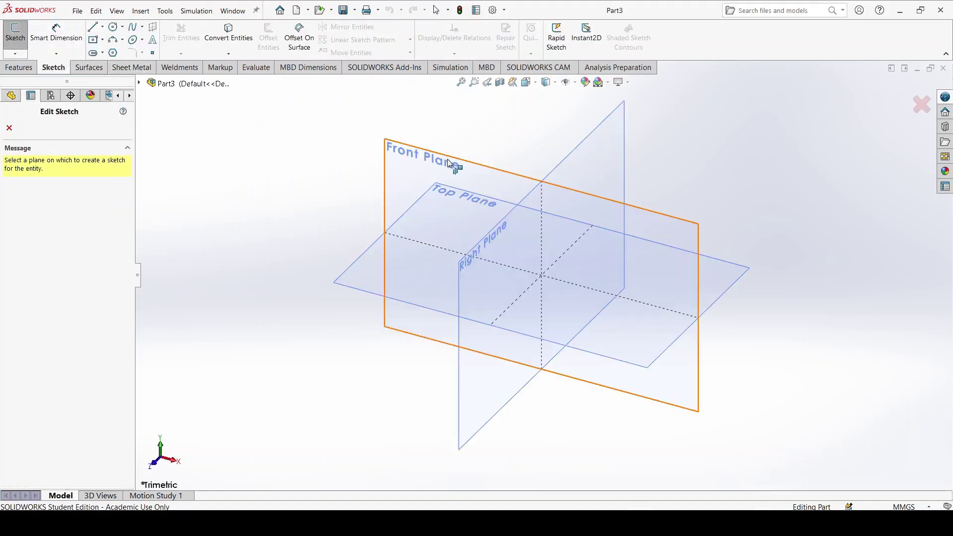
pyautogui.click(398, 163)
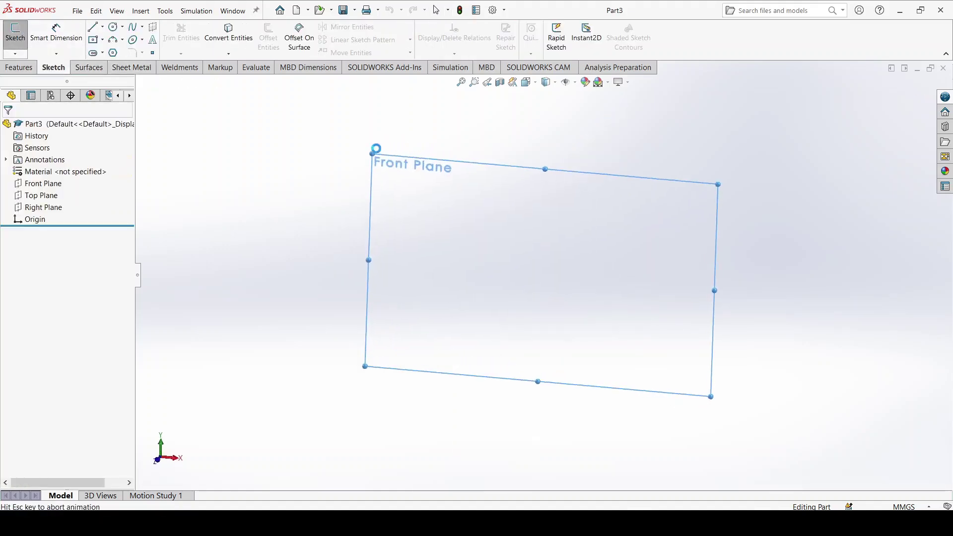
pyautogui.click(102, 26)
pyautogui.click(113, 52)
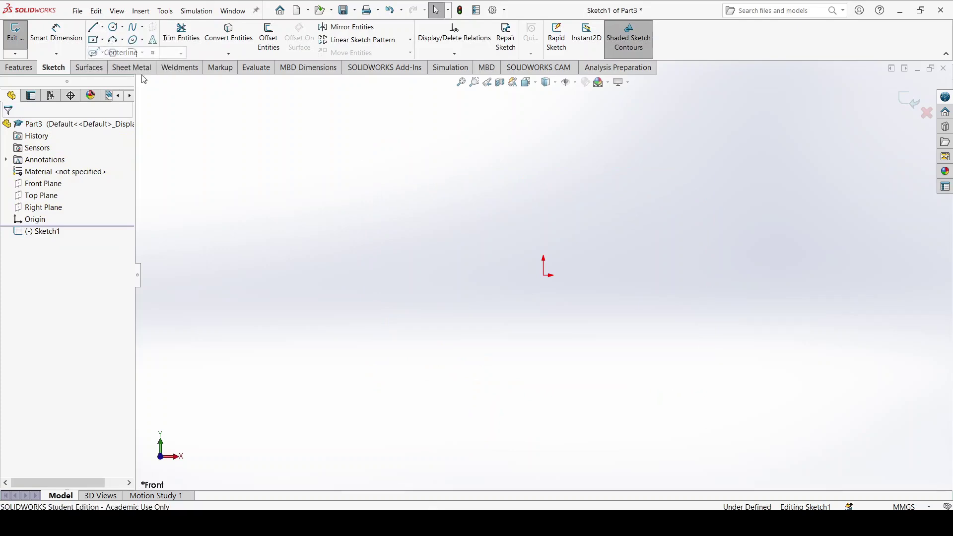
pyautogui.click(544, 275)
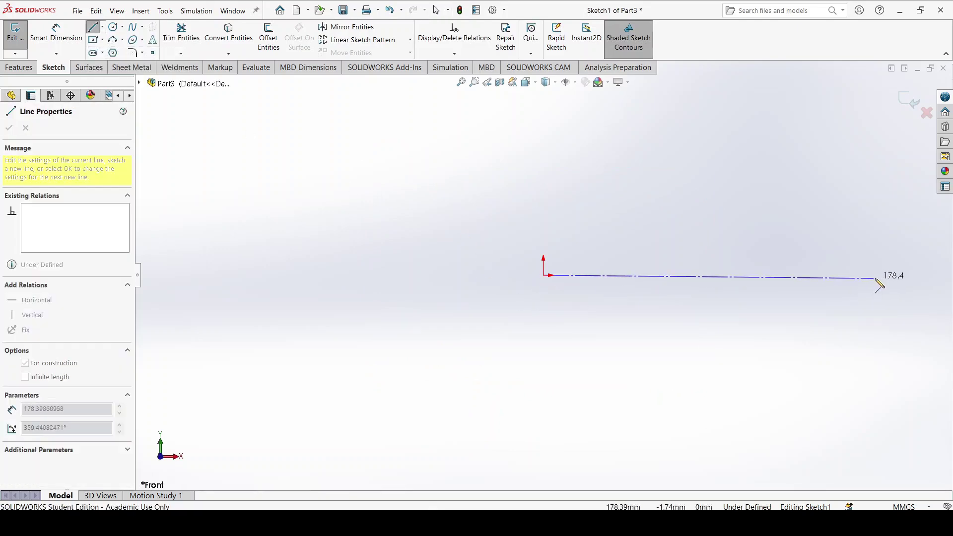
pyautogui.click(884, 275)
pyautogui.press('Escape')
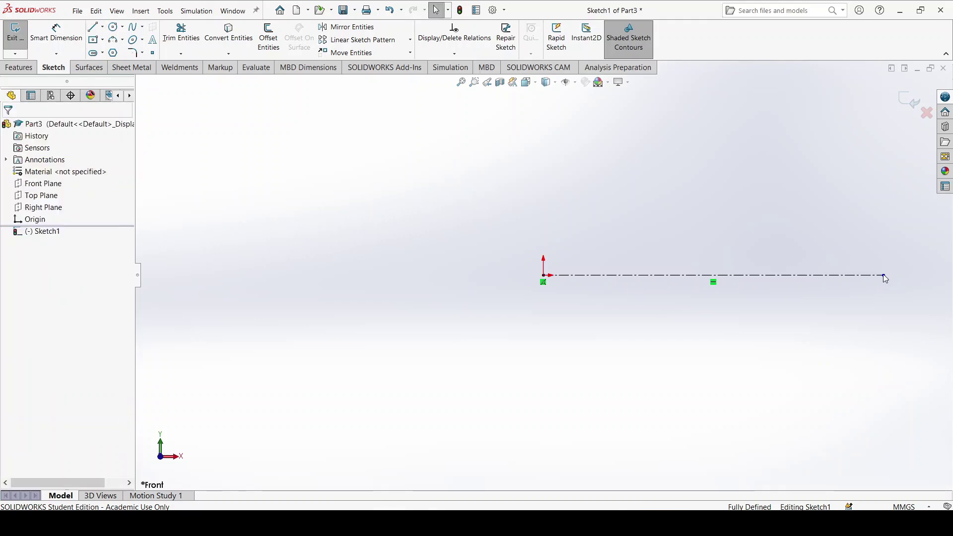
pyautogui.press('f')
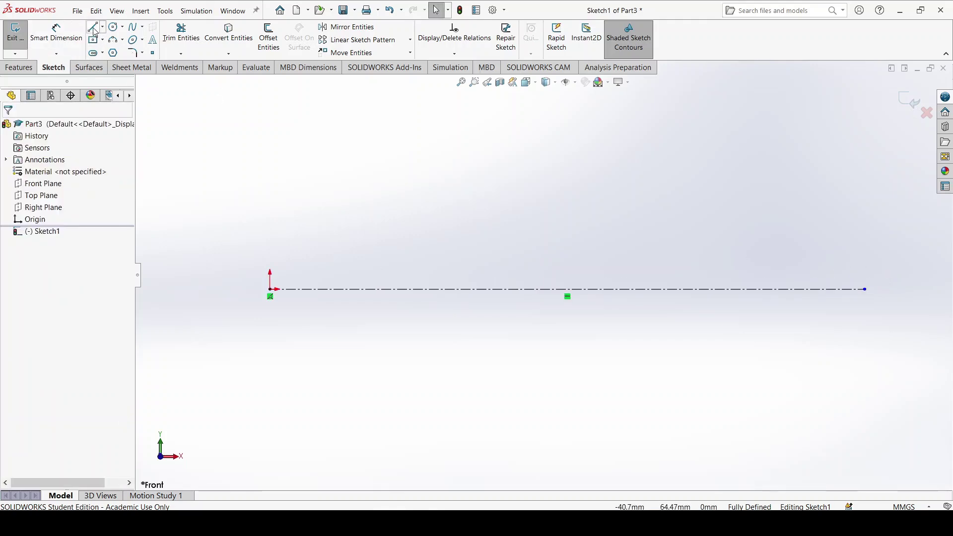
# Step: Draw the stepped open profile with lines: small step, larger shoulder, sloping taper down to the centerline
pyautogui.click(93, 27)
pyautogui.click(271, 281)
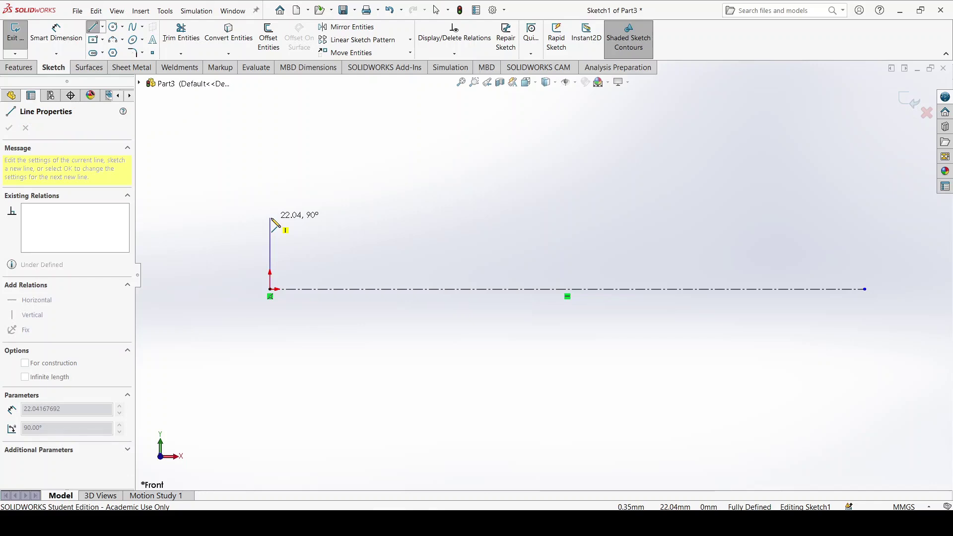
pyautogui.click(270, 217)
pyautogui.click(514, 217)
pyautogui.click(513, 125)
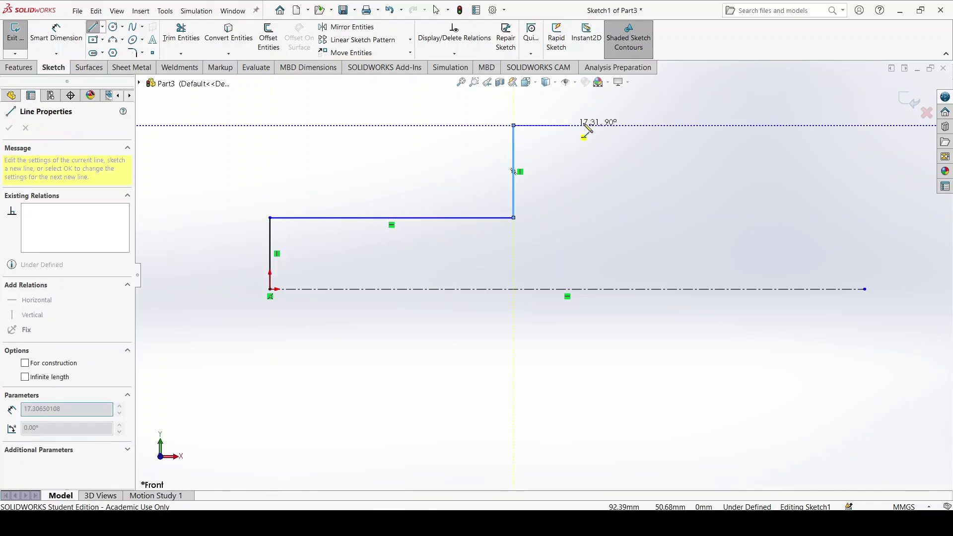
pyautogui.click(619, 125)
pyautogui.click(619, 193)
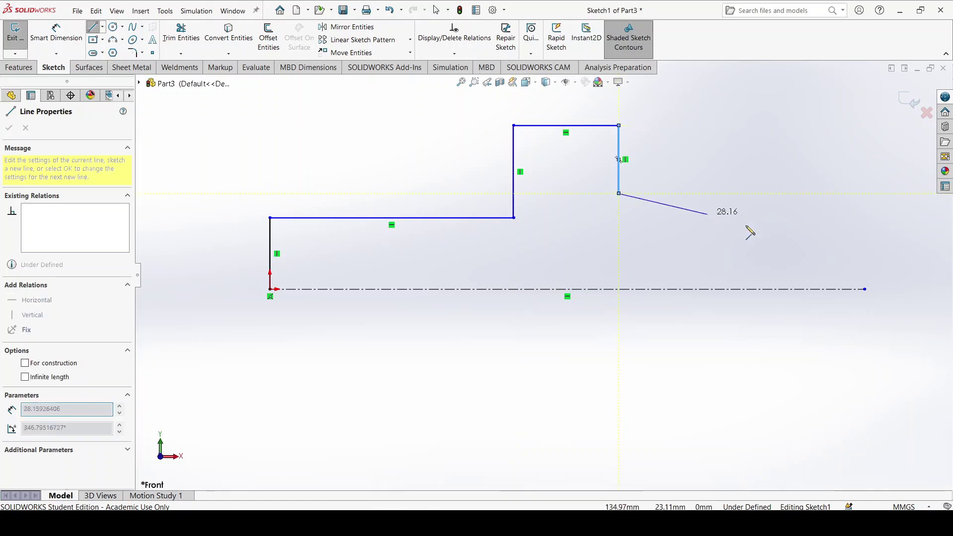
pyautogui.click(795, 236)
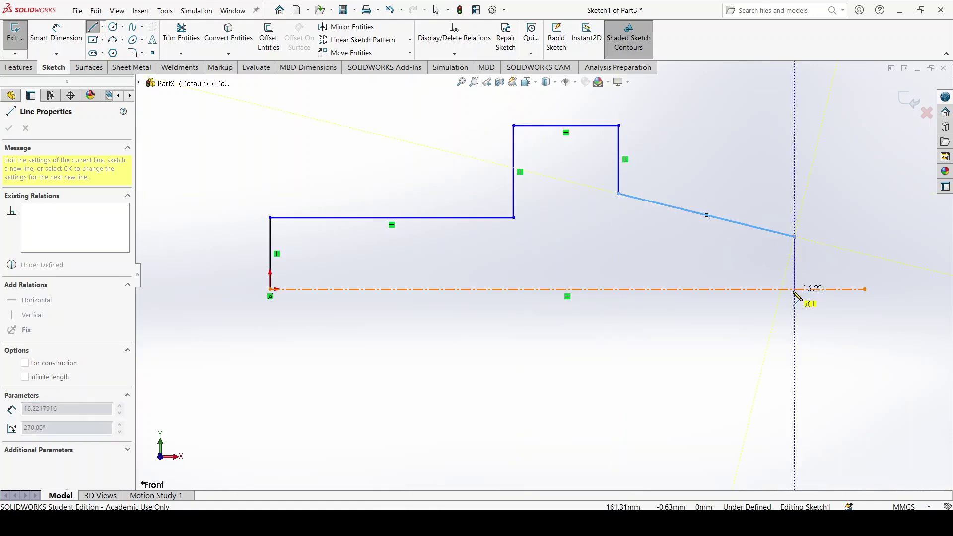
pyautogui.click(795, 289)
pyautogui.press('Escape')
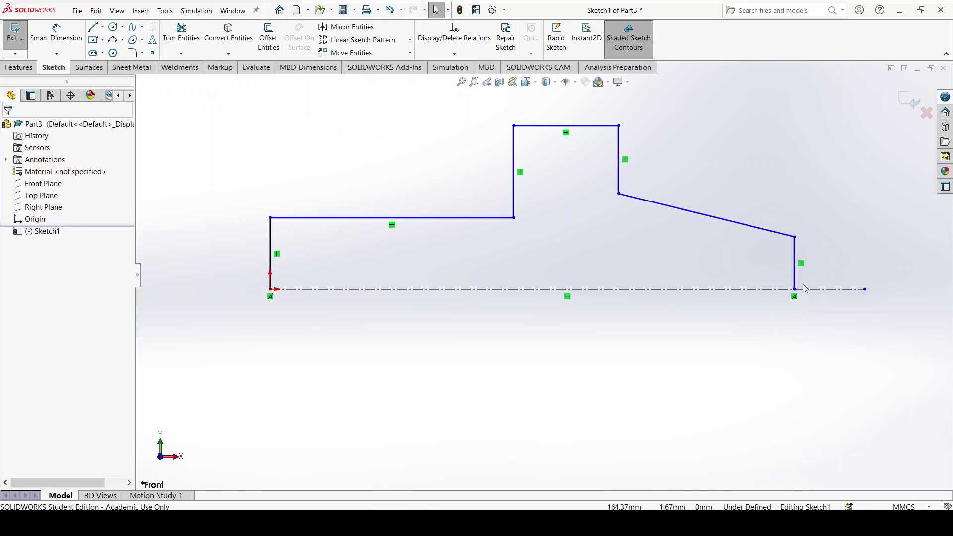
# Step: Dimension the taper angle between the sloping edge and centerline as 5°
pyautogui.scroll(3, 681, 264)
pyautogui.scroll(-2, 528, 227)
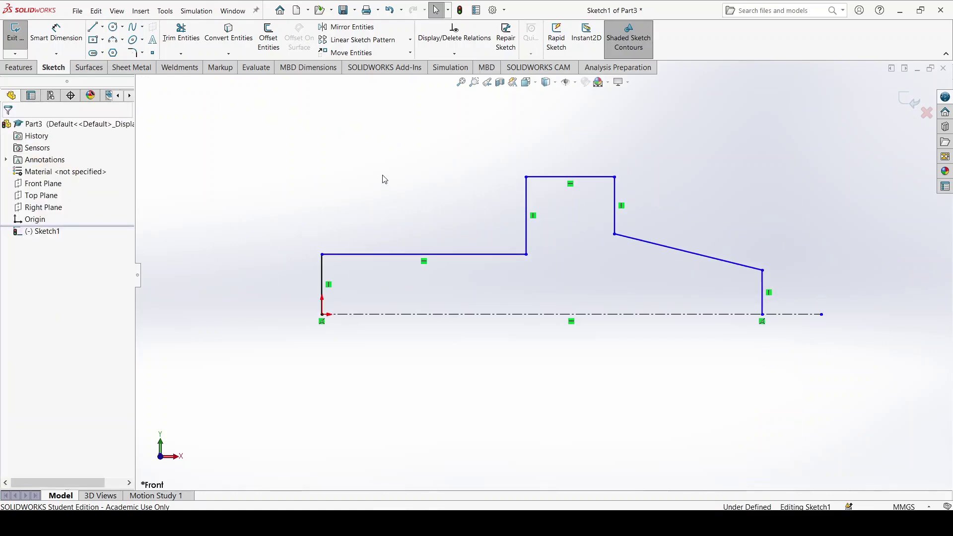
pyautogui.click(60, 40)
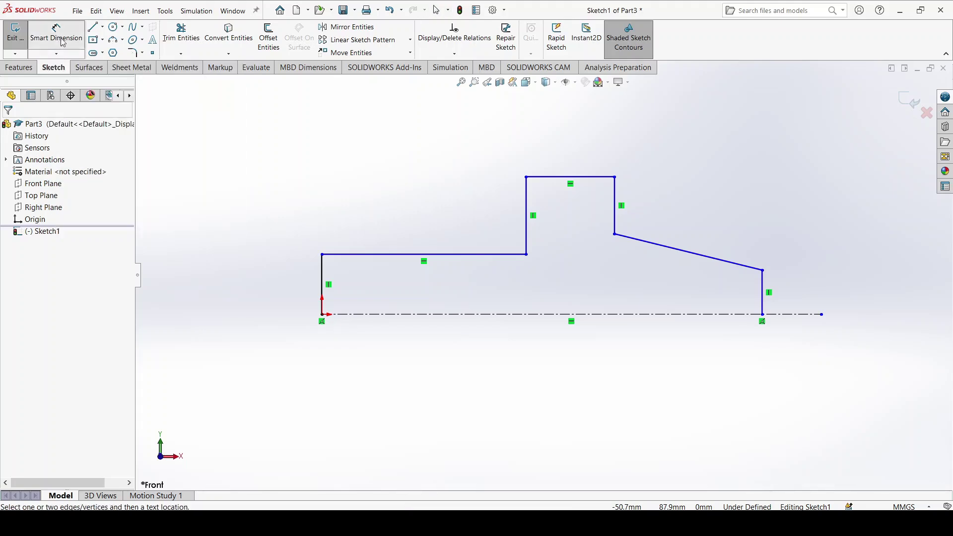
pyautogui.click(728, 262)
pyautogui.click(720, 314)
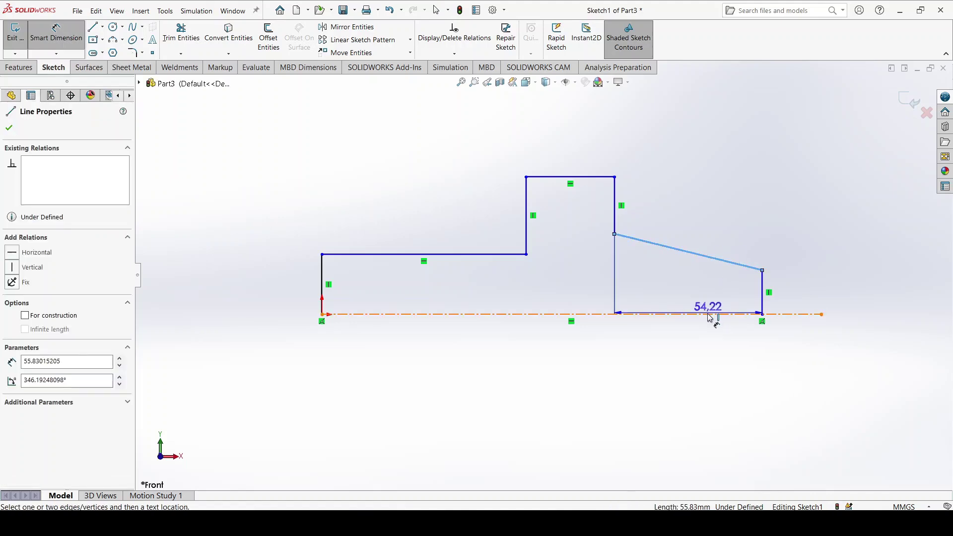
pyautogui.click(648, 295)
pyautogui.write('5')
pyautogui.press('Return')
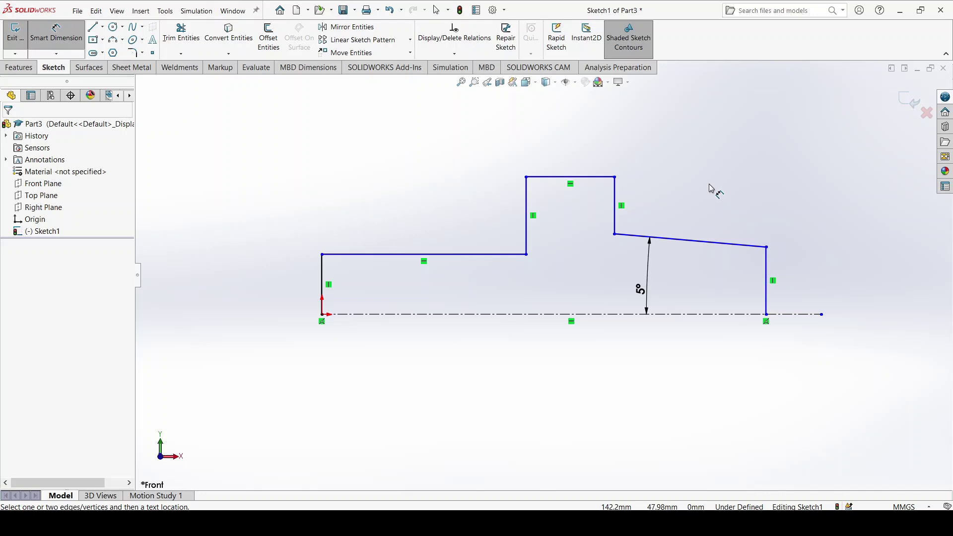
# Step: Set the 72 mm overall length, then drag the large step's right edge left to untangle the profile
pyautogui.click(767, 276)
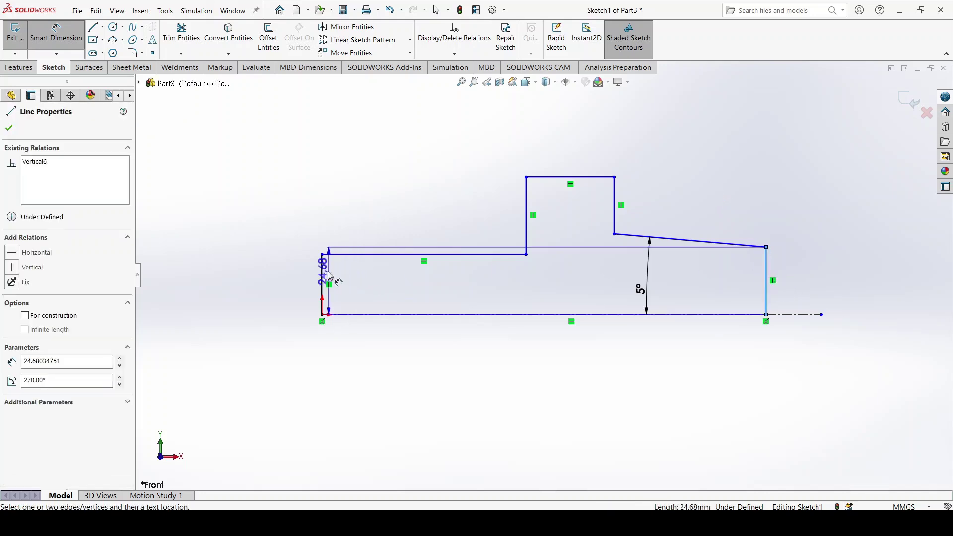
pyautogui.click(324, 277)
pyautogui.click(557, 397)
pyautogui.write('7')
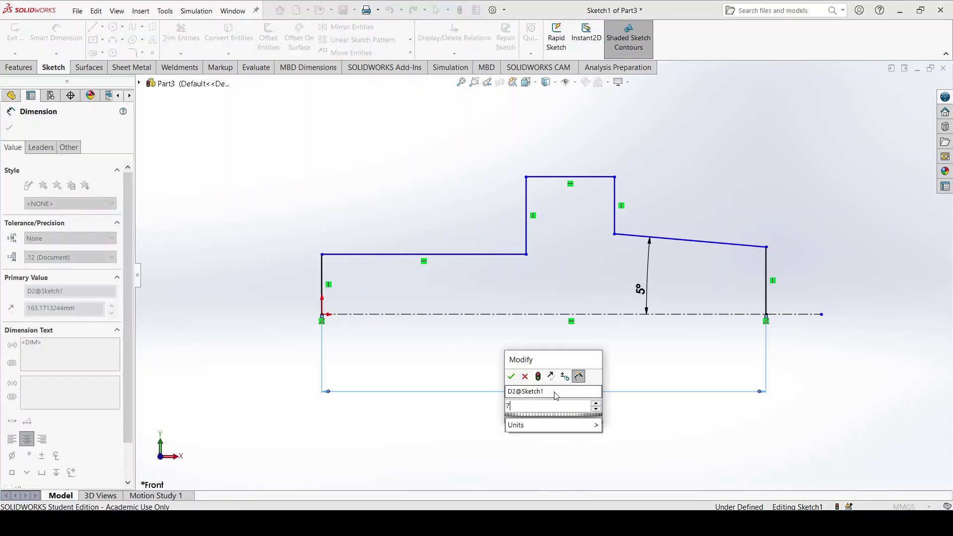
pyautogui.write('2')
pyautogui.press('Return')
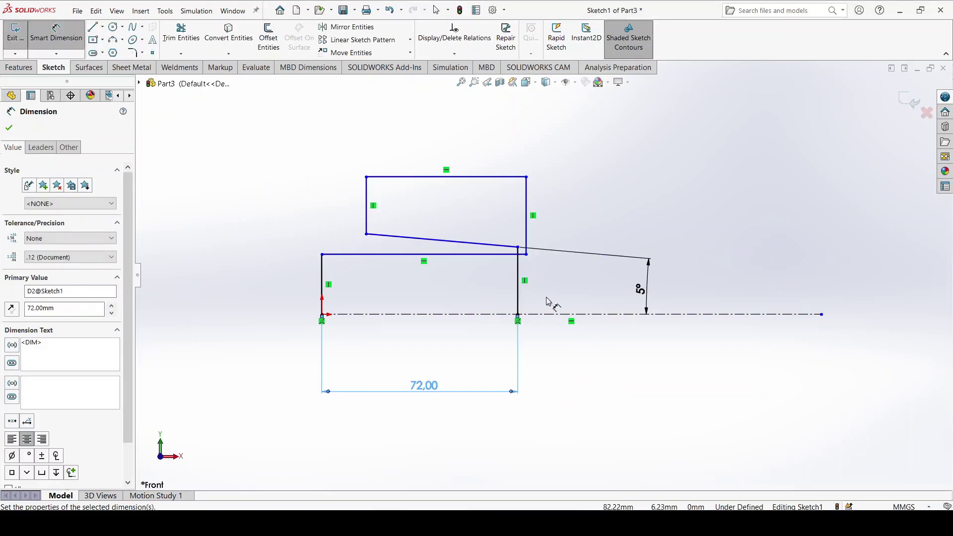
pyautogui.press('Escape')
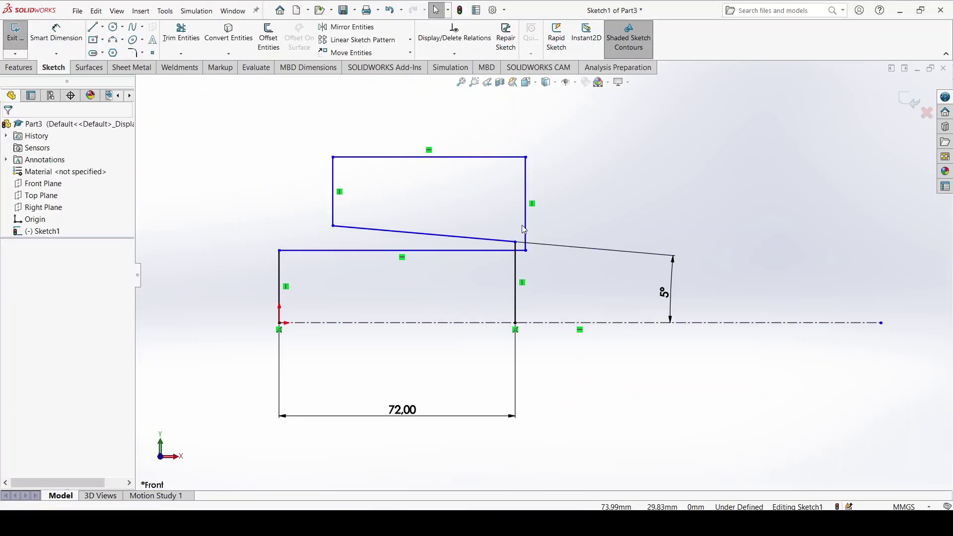
pyautogui.moveTo(528, 230); pyautogui.dragTo(308, 228)
pyautogui.click(233, 202)
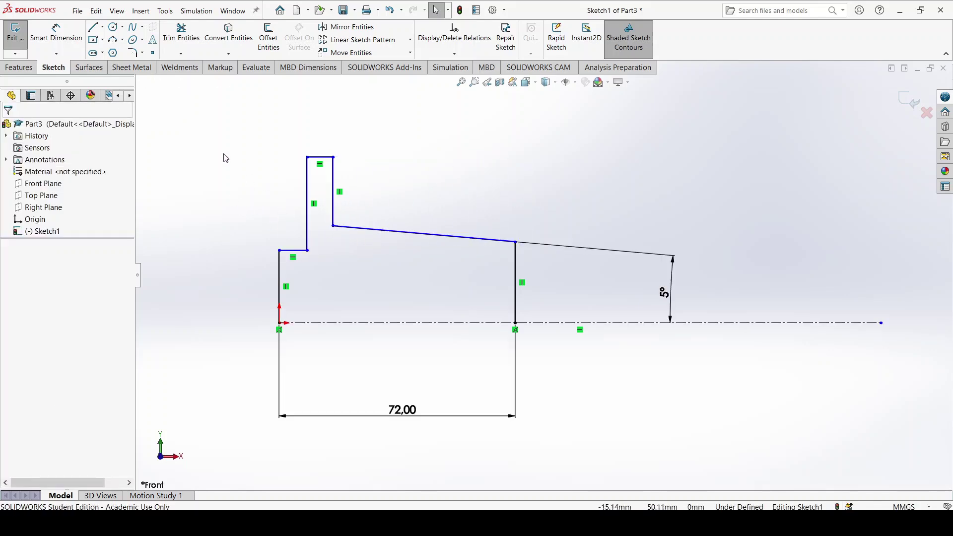
# Step: Dimension the tapered section length as 20 mm
pyautogui.click(68, 40)
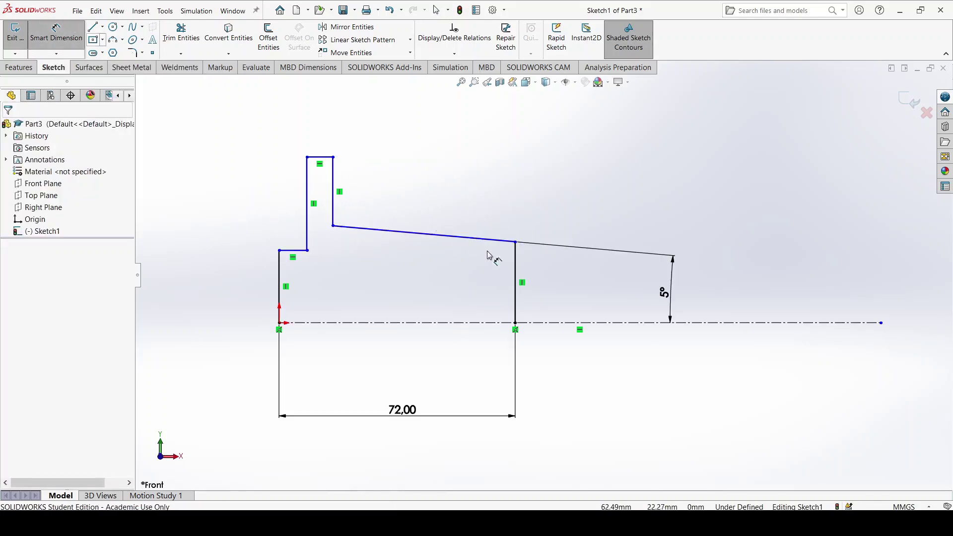
pyautogui.click(515, 258)
pyautogui.click(333, 188)
pyautogui.click(431, 164)
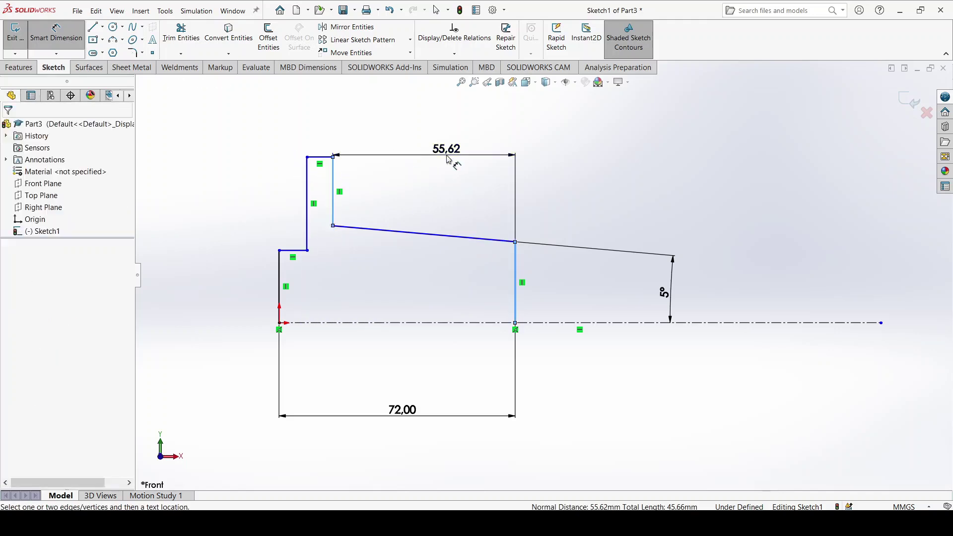
pyautogui.write('20')
pyautogui.press('Return')
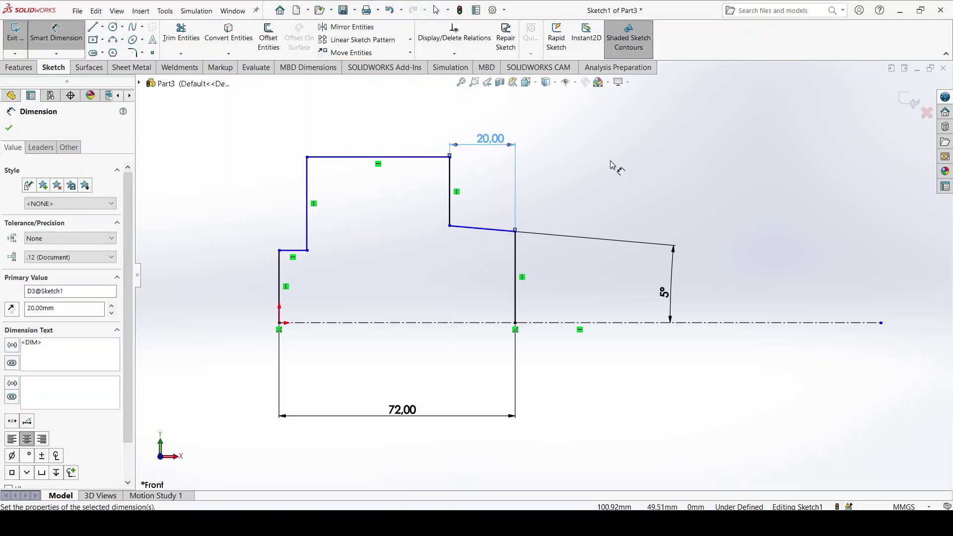
pyautogui.click(613, 163)
# Step: Add the step offset dimension from the left end, keeping its existing 8.46 value
pyautogui.scroll(1, 446, 225)
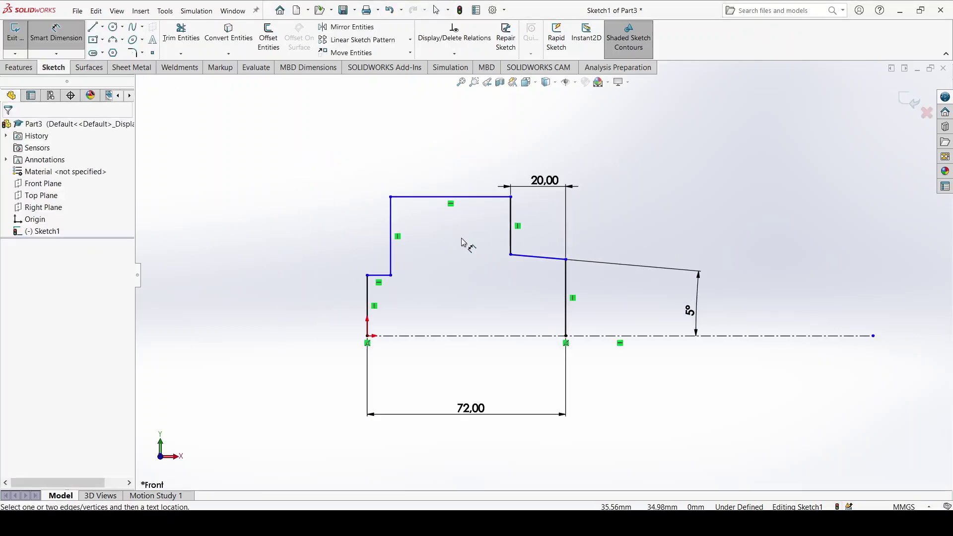
pyautogui.click(392, 226)
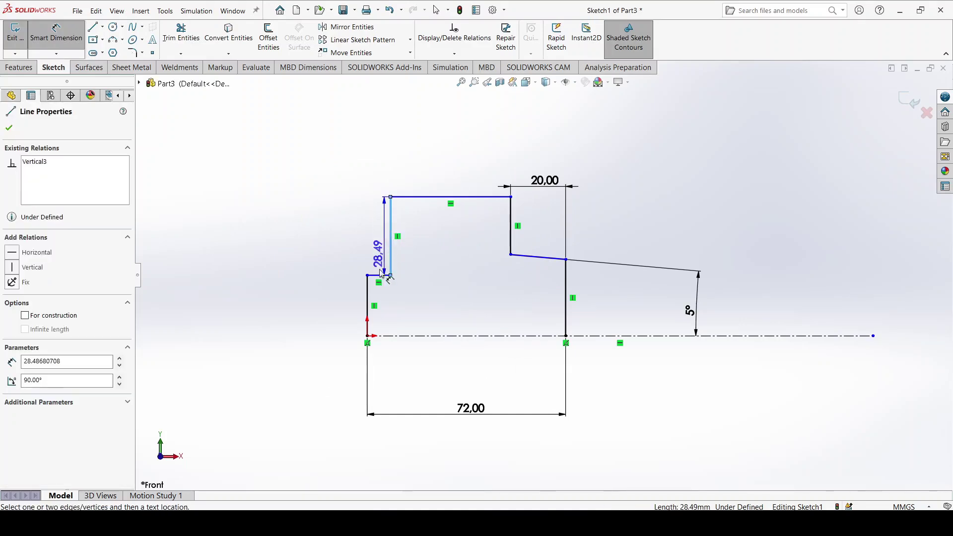
pyautogui.click(368, 303)
pyautogui.click(245, 209)
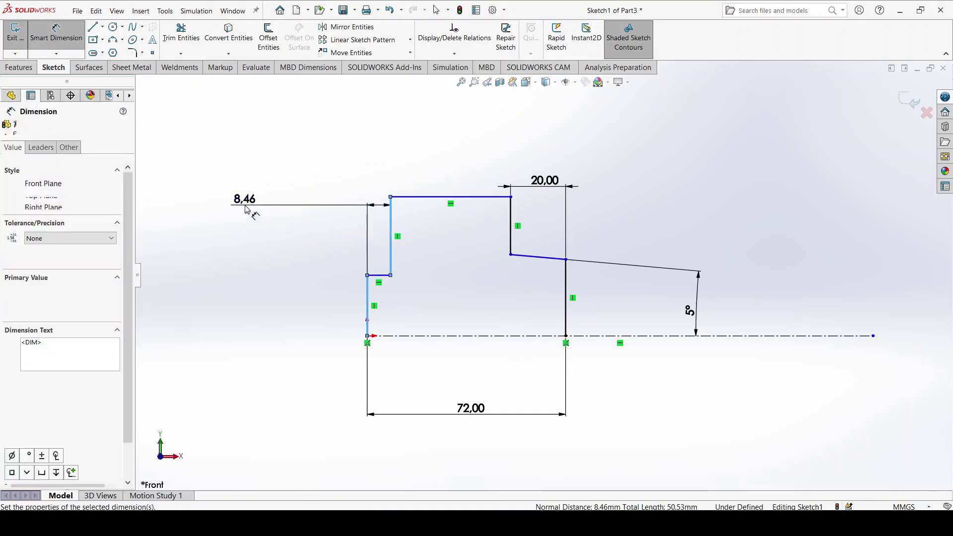
pyautogui.press('Escape')
pyautogui.press('Escape')
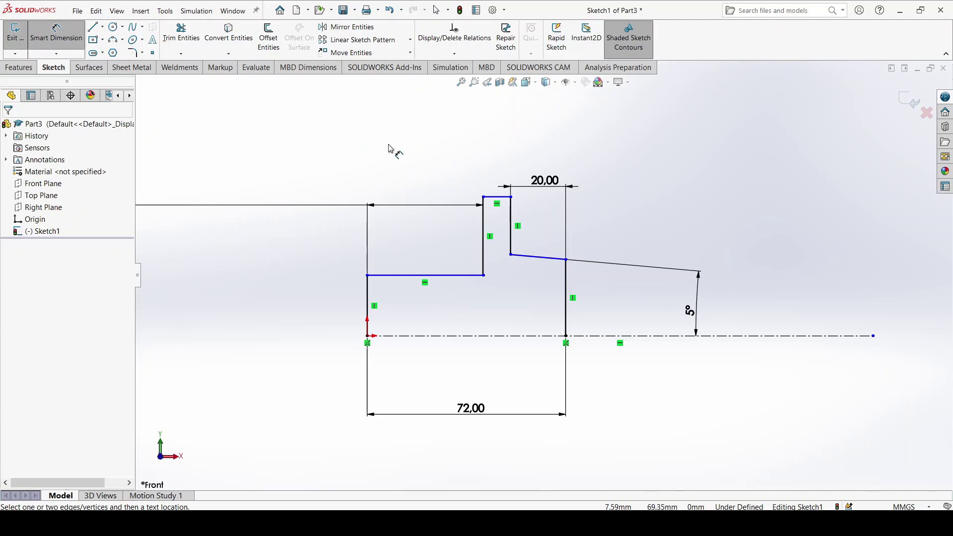
# Step: Dimension the right end as 10 mm and the flange as 35 mm diameter against the centreline
pyautogui.click(567, 259)
pyautogui.click(619, 336)
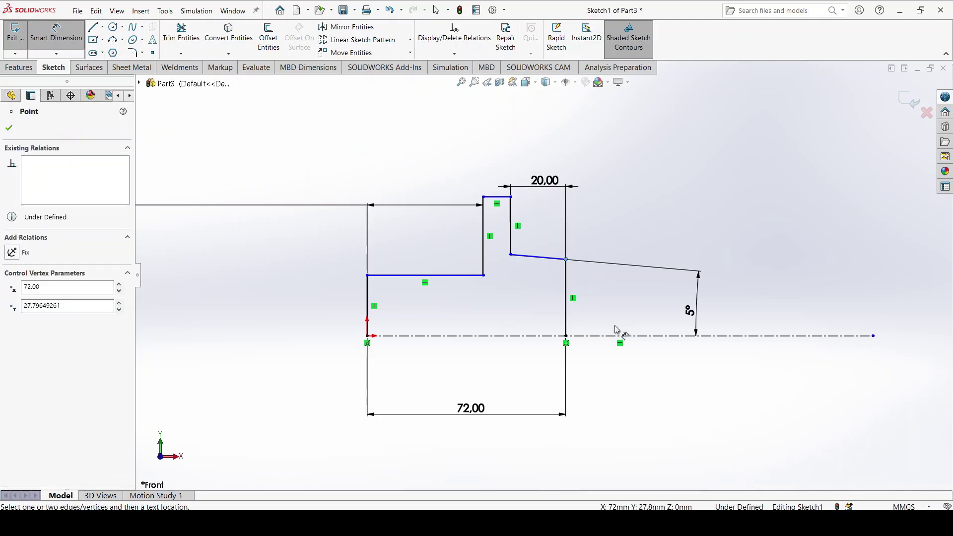
pyautogui.click(755, 384)
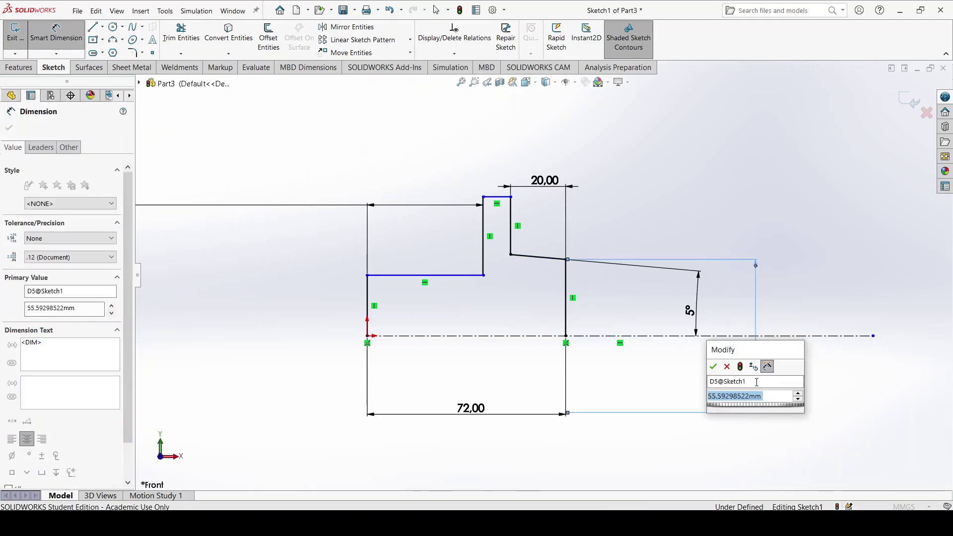
pyautogui.write('10')
pyautogui.press('Return')
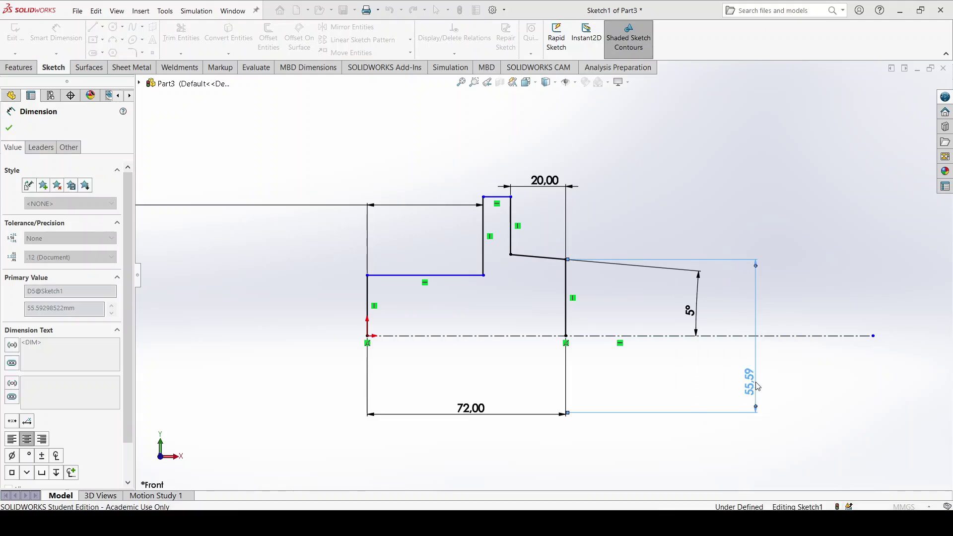
pyautogui.click(503, 197)
pyautogui.click(510, 336)
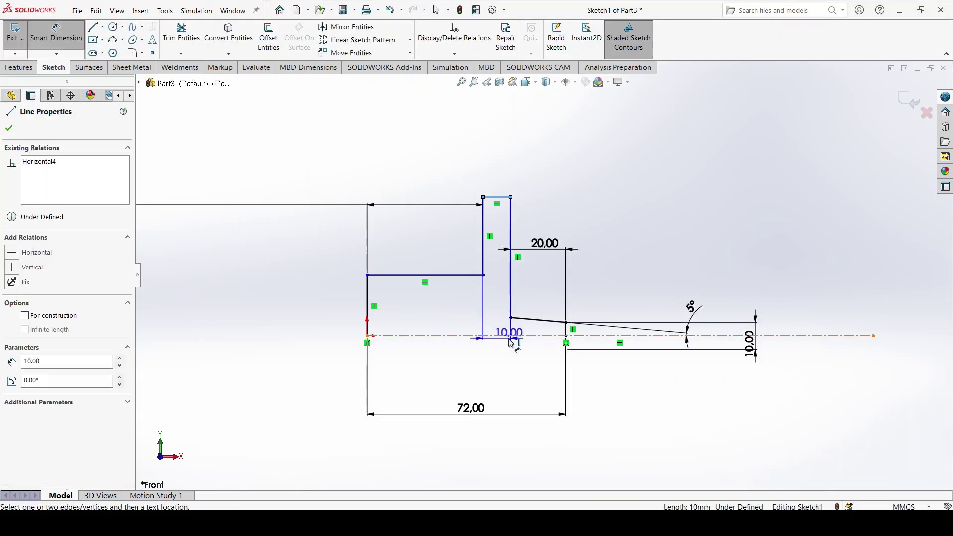
pyautogui.click(511, 368)
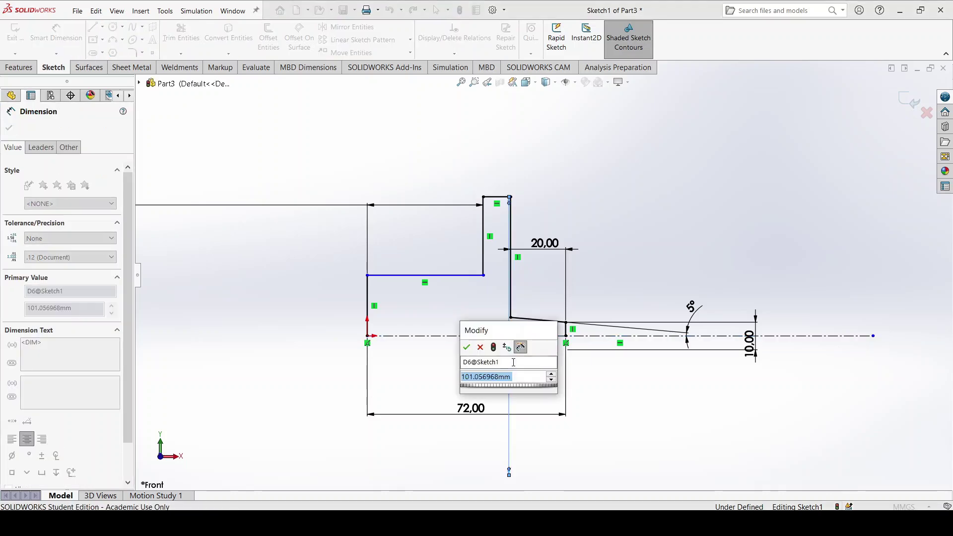
pyautogui.write('35')
pyautogui.press('Return')
# Step: Dimension the left shaft as 12 mm diameter and move the 35 dimension clear to the right
pyautogui.click(470, 275)
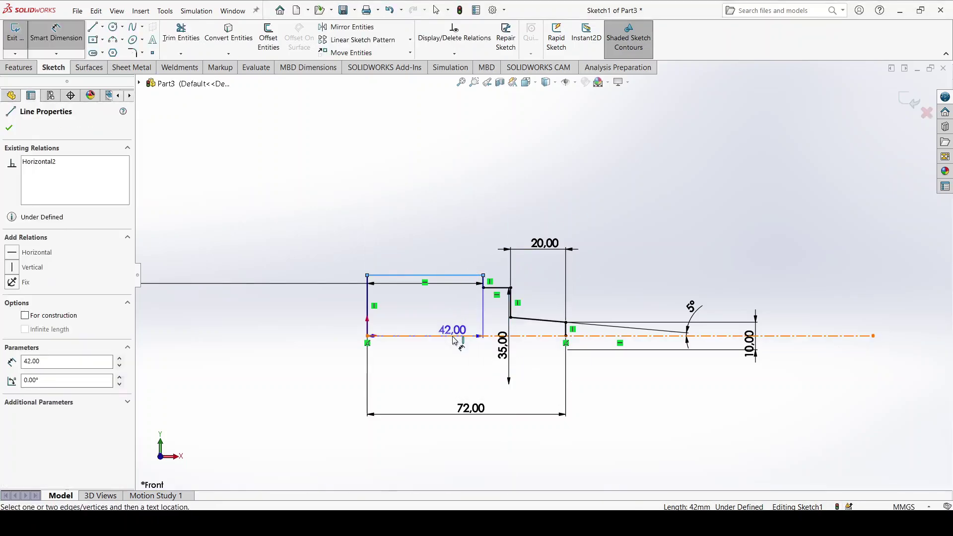
pyautogui.click(442, 336)
pyautogui.click(334, 358)
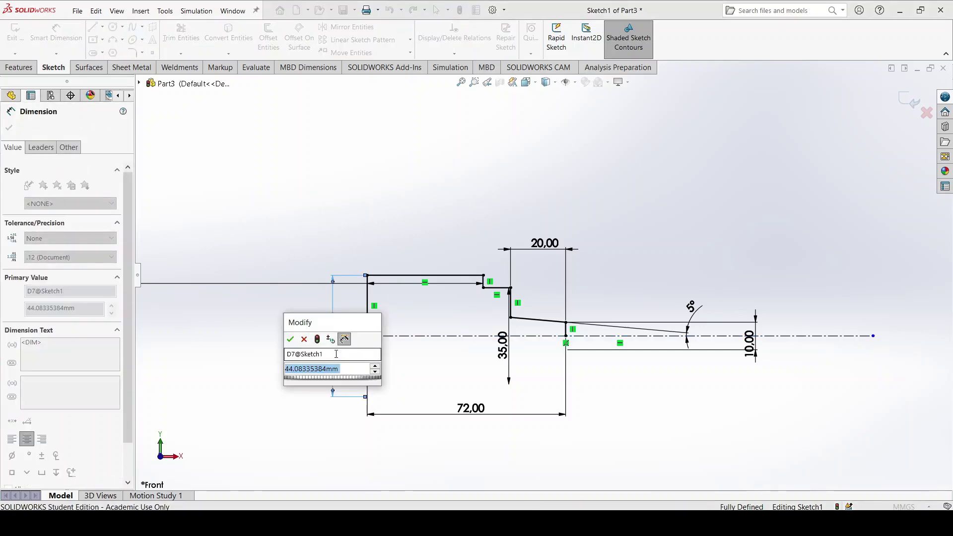
pyautogui.write('12')
pyautogui.press('Return')
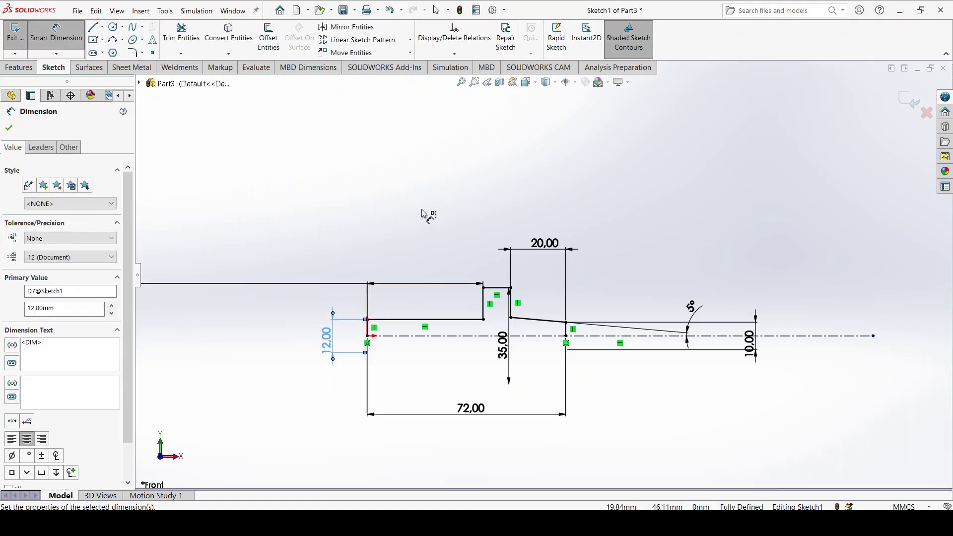
pyautogui.scroll(5, 420, 320)
pyautogui.scroll(-6, 533, 294)
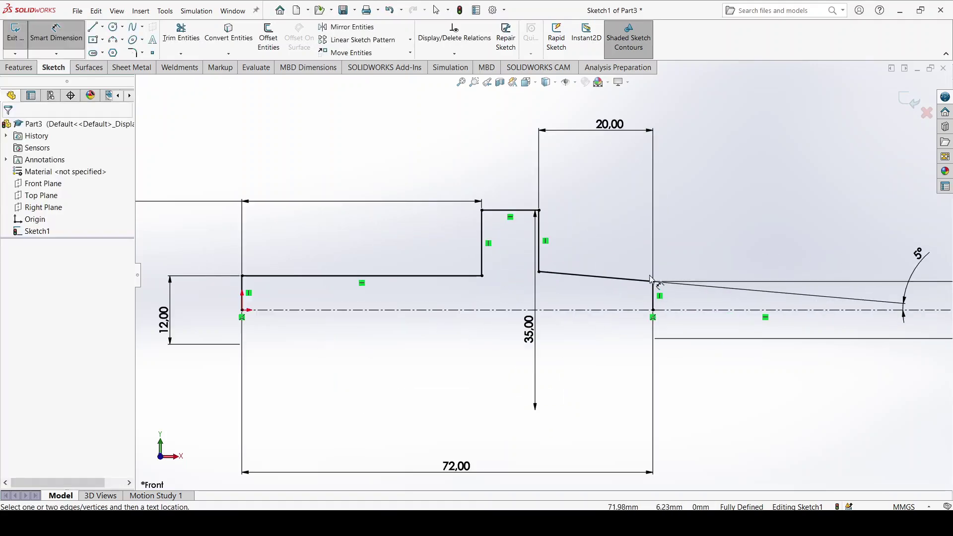
pyautogui.moveTo(531, 294); pyautogui.dragTo(874, 293)
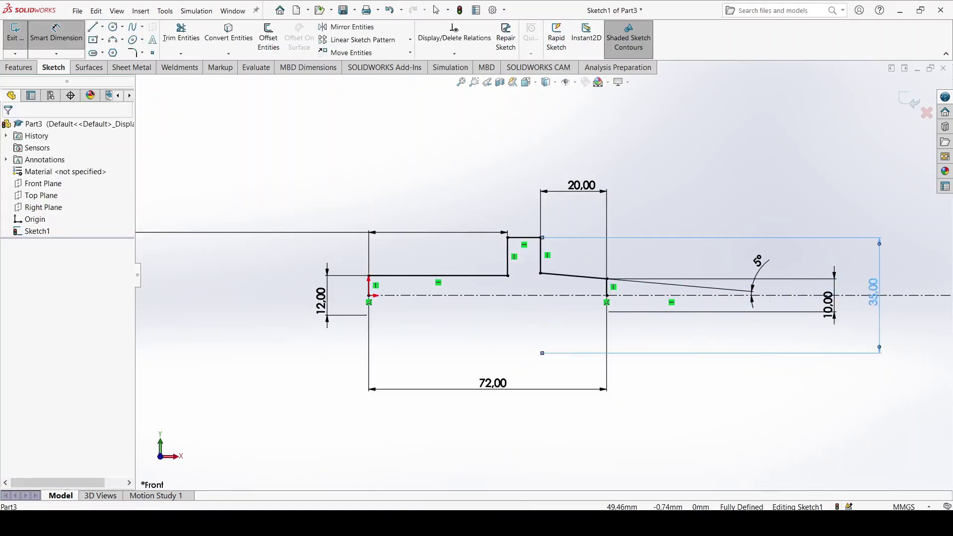
# Step: Revolve the profile about its centreline, letting SOLIDWORKS close the open sketch, then orbit to inspect
pyautogui.click(914, 102)
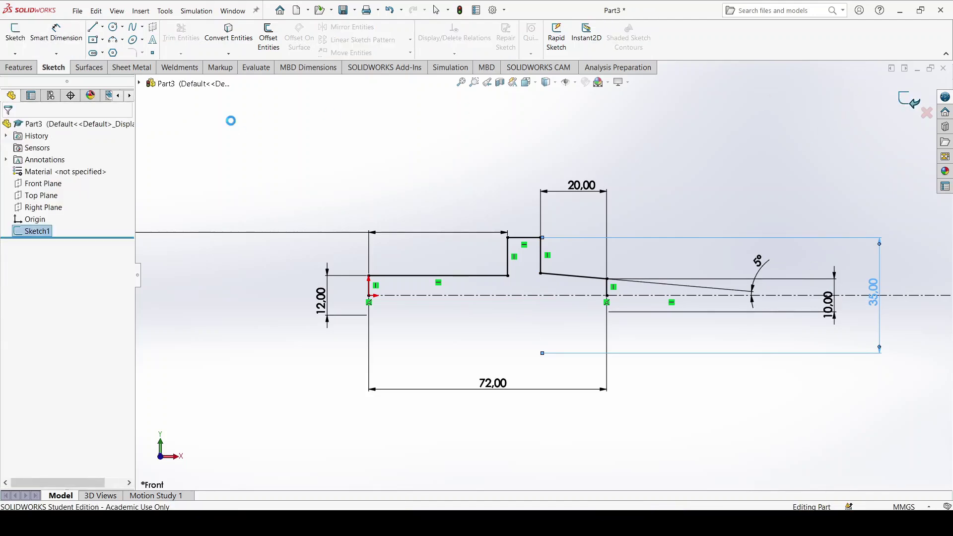
pyautogui.click(20, 68)
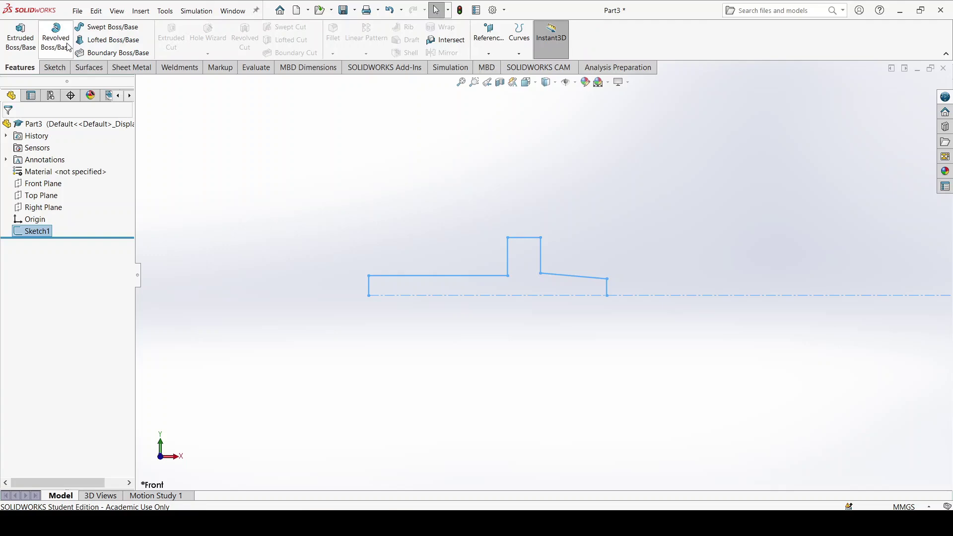
pyautogui.click(69, 47)
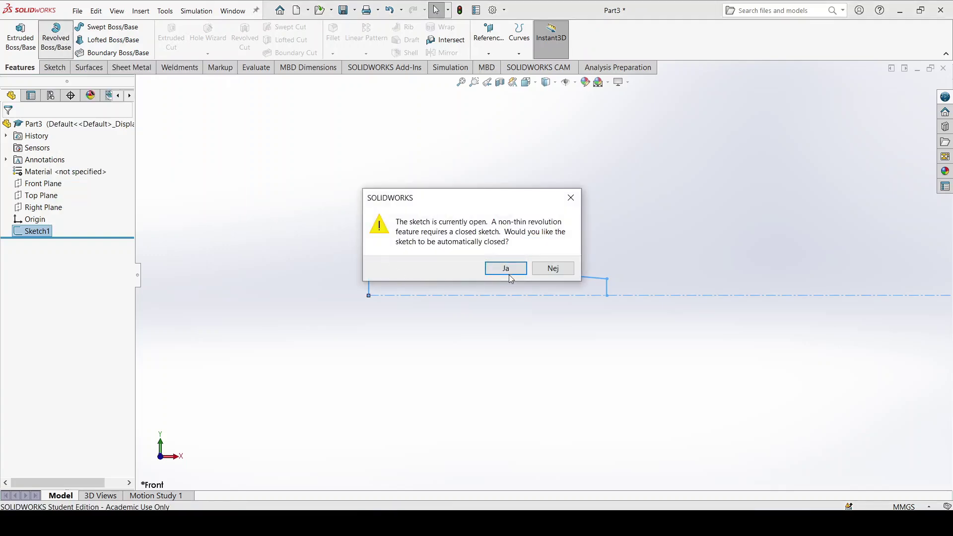
pyautogui.click(516, 271)
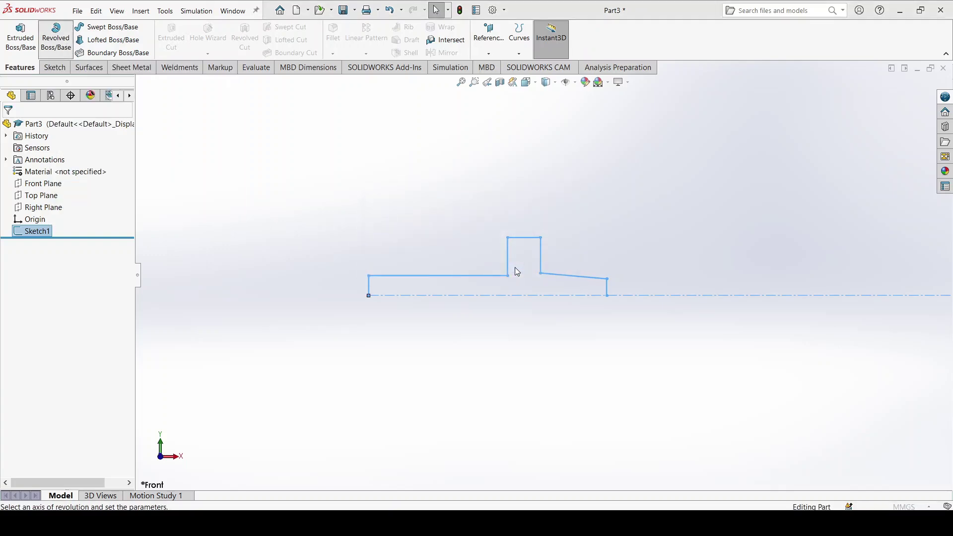
pyautogui.click(9, 127)
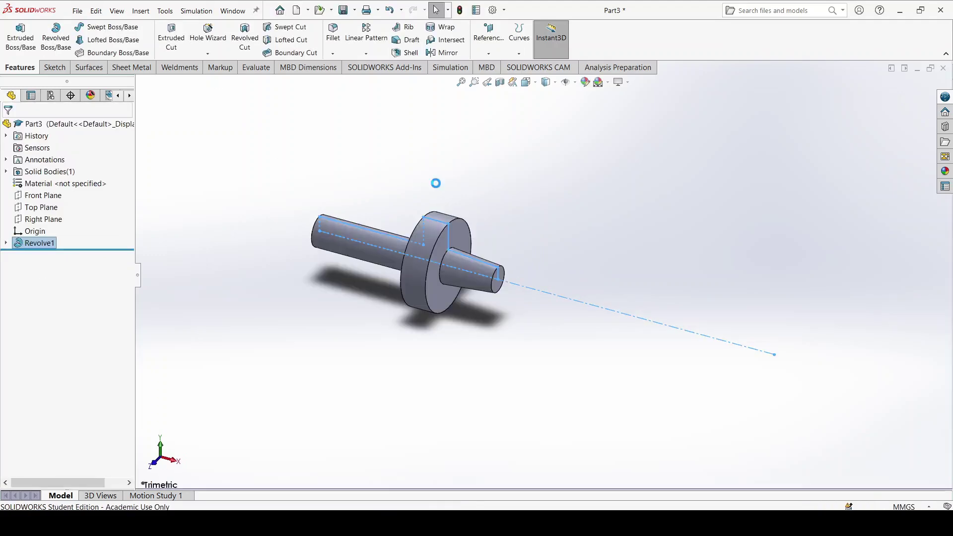
pyautogui.moveTo(447, 204)
pyautogui.mouseDown(button='middle')
pyautogui.moveTo(470, 183)
pyautogui.moveTo(455, 218)
pyautogui.mouseUp(button='middle')
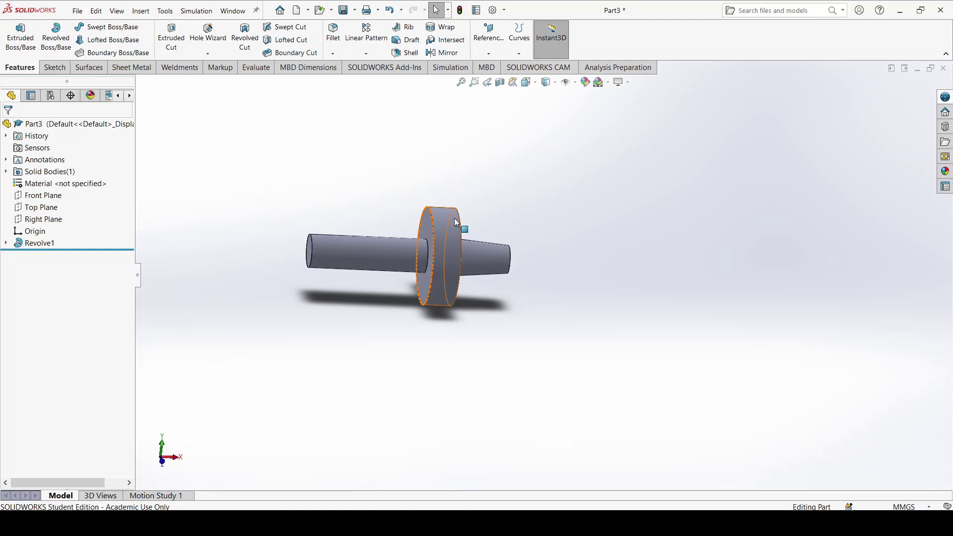
pyautogui.scroll(-5, 357, 261)
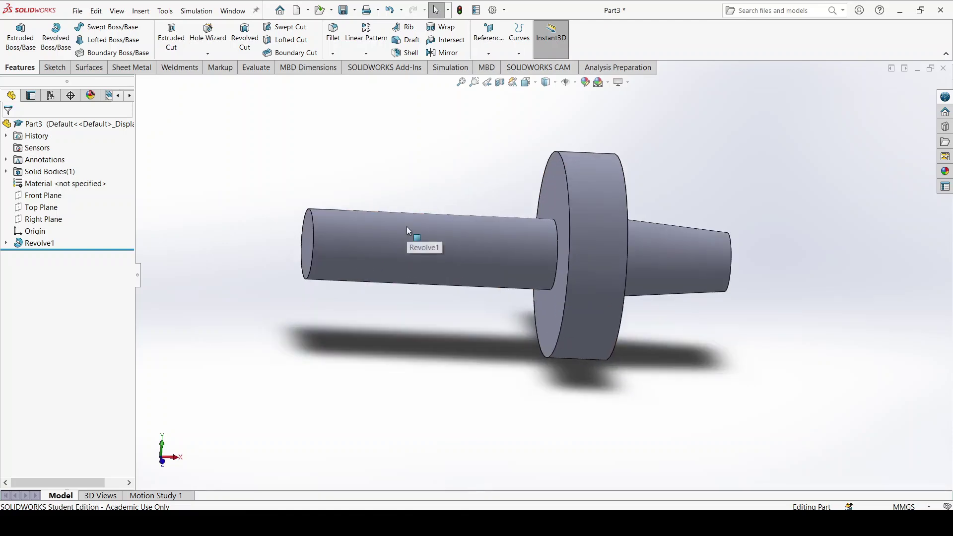
pyautogui.click(407, 227)
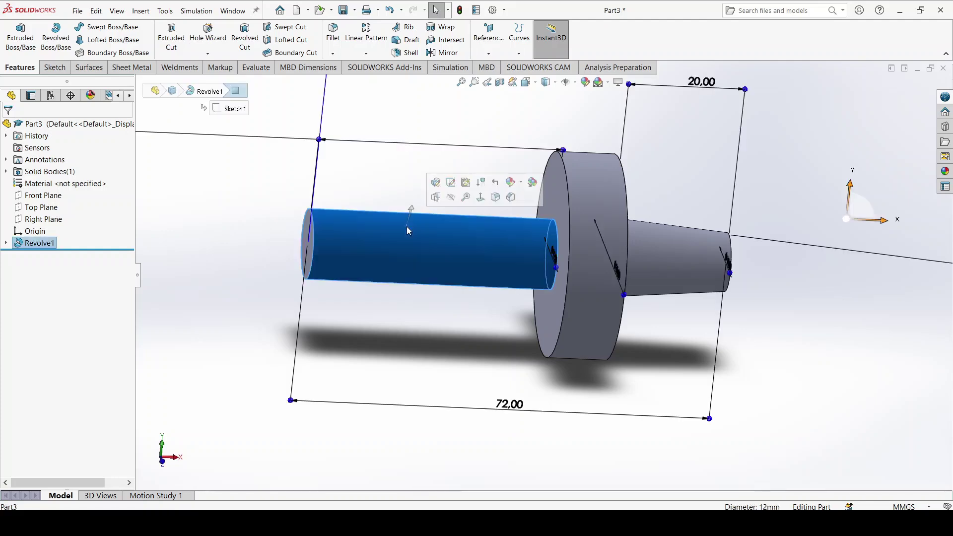
pyautogui.click(273, 175)
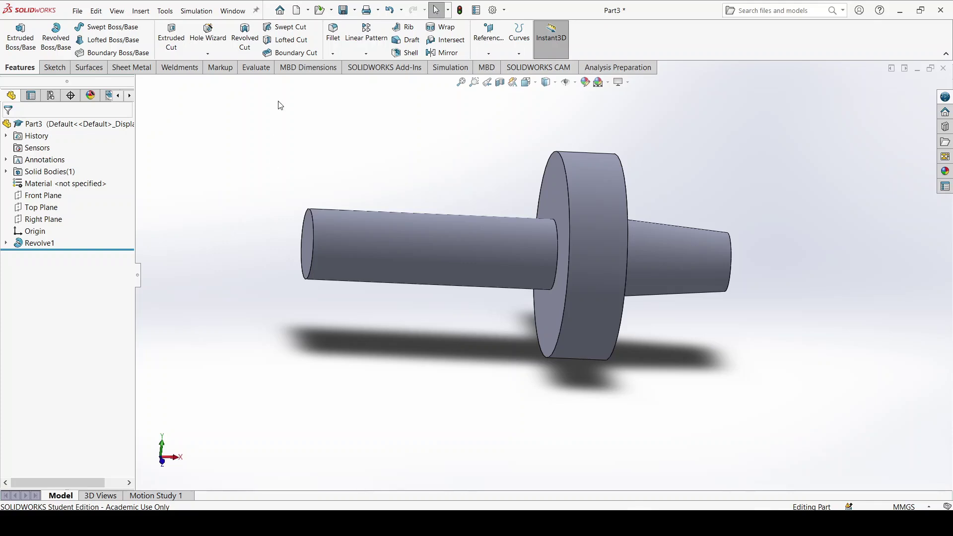
# Step: Create Plane1 tangent to the left shaft's cylindrical face and parallel to the Front Plane
pyautogui.click(489, 52)
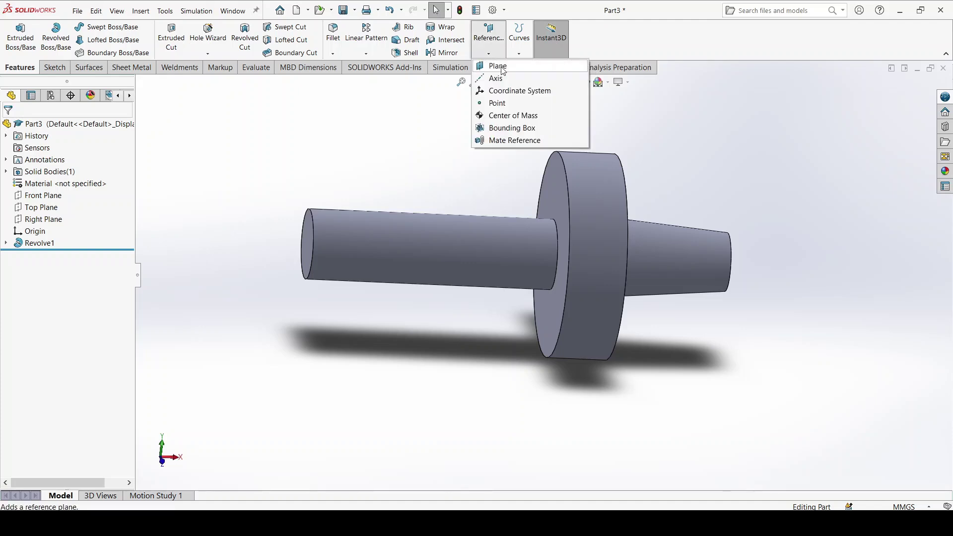
pyautogui.click(496, 65)
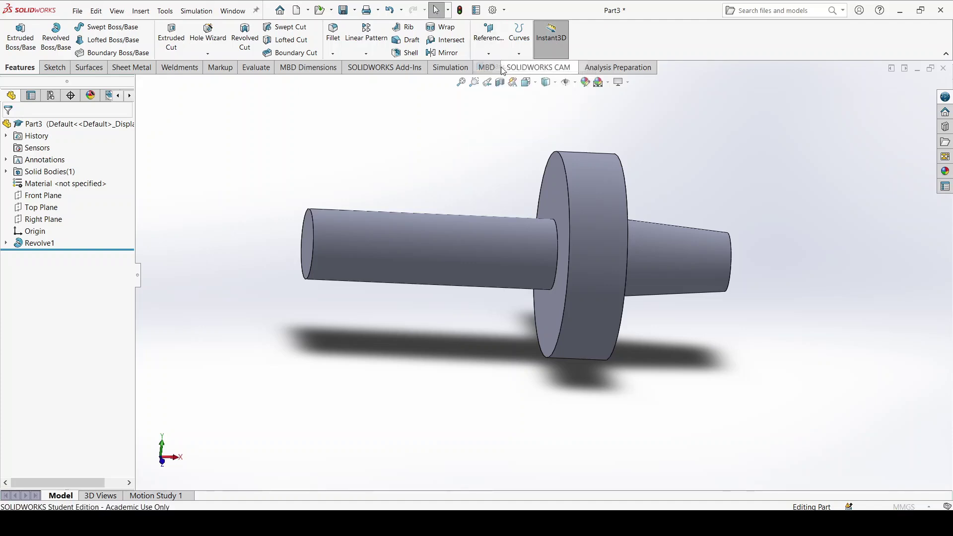
pyautogui.click(423, 229)
pyautogui.click(139, 83)
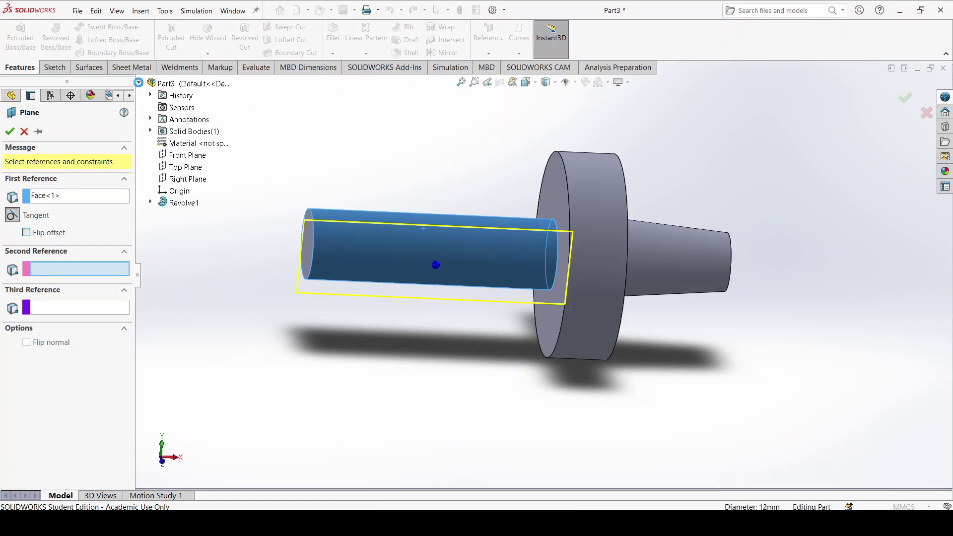
pyautogui.click(186, 157)
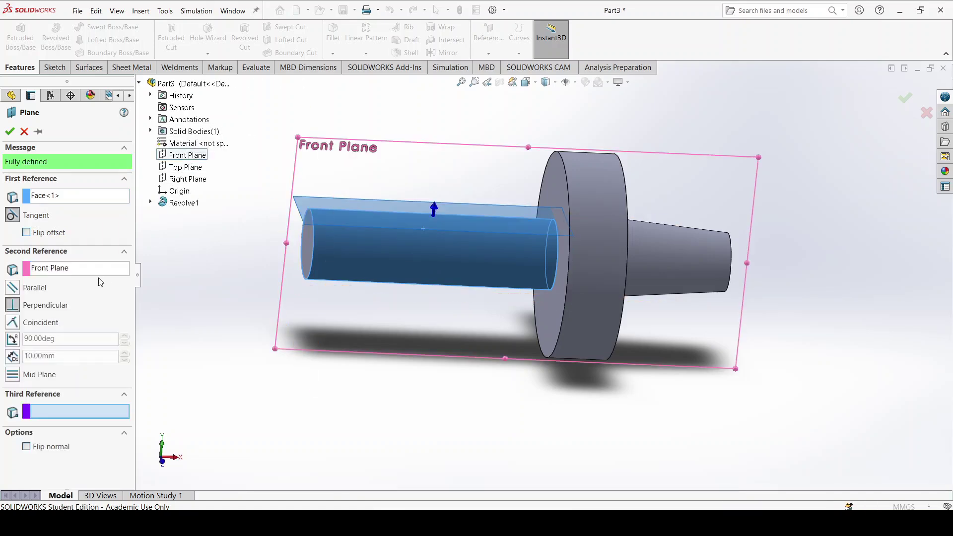
pyautogui.click(34, 291)
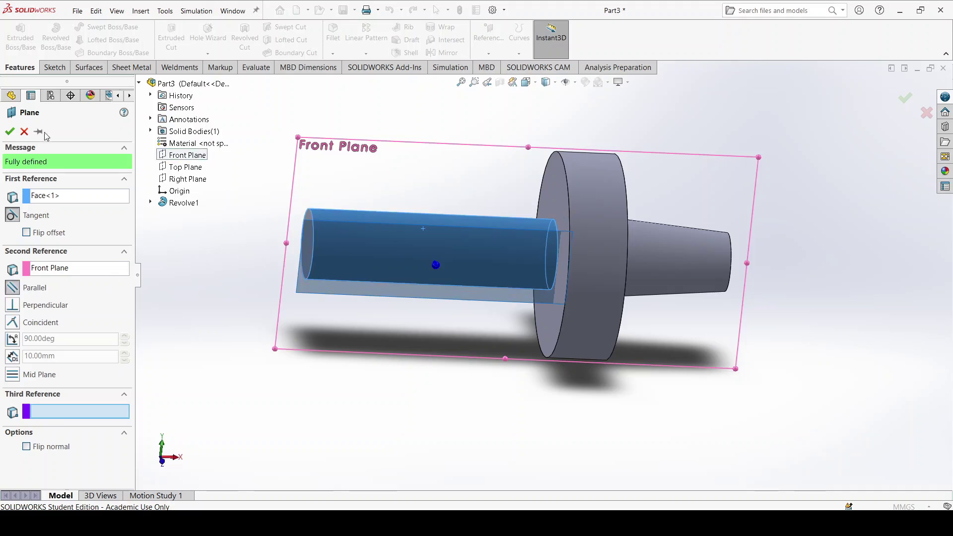
pyautogui.click(10, 132)
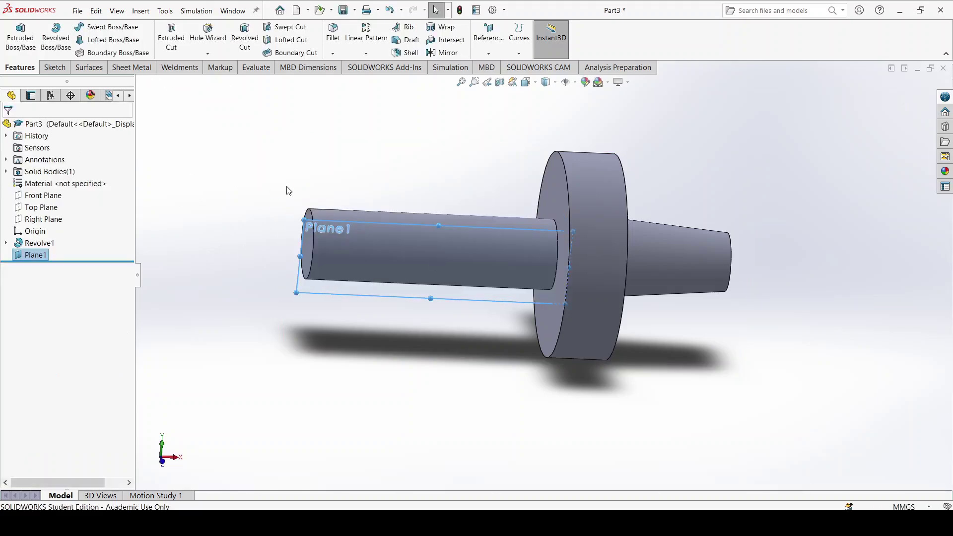
# Step: Start a sketch on Plane1 and draw a straight slot over the thin left shaft section
pyautogui.click(54, 68)
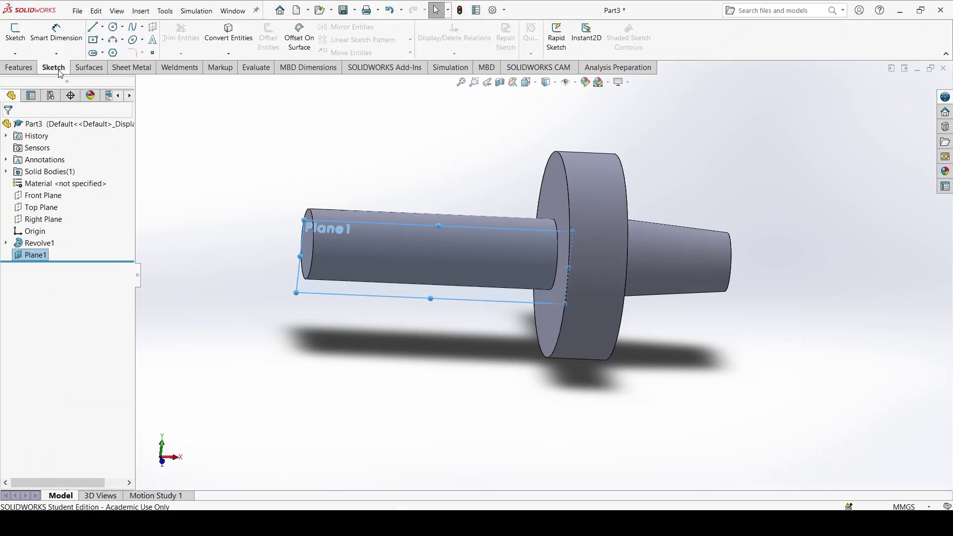
pyautogui.click(16, 42)
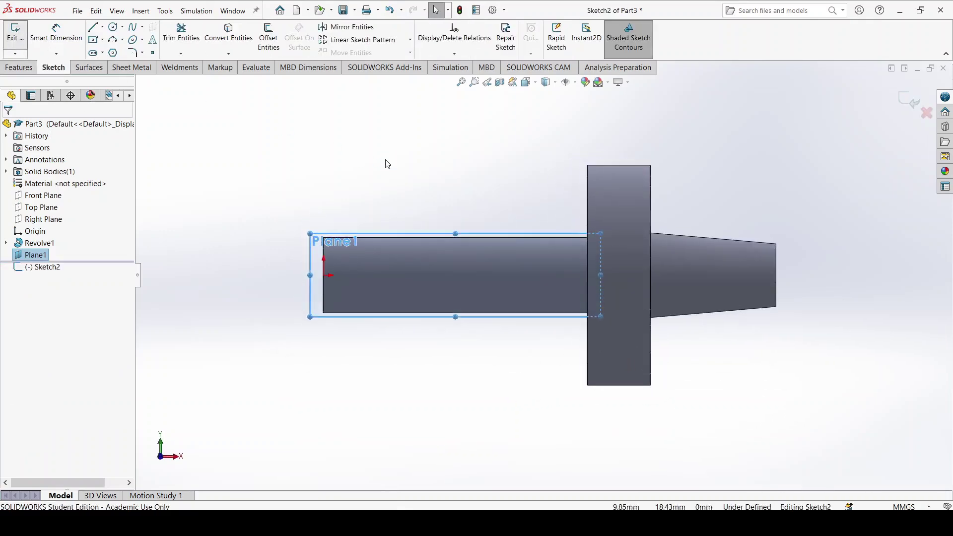
pyautogui.click(93, 52)
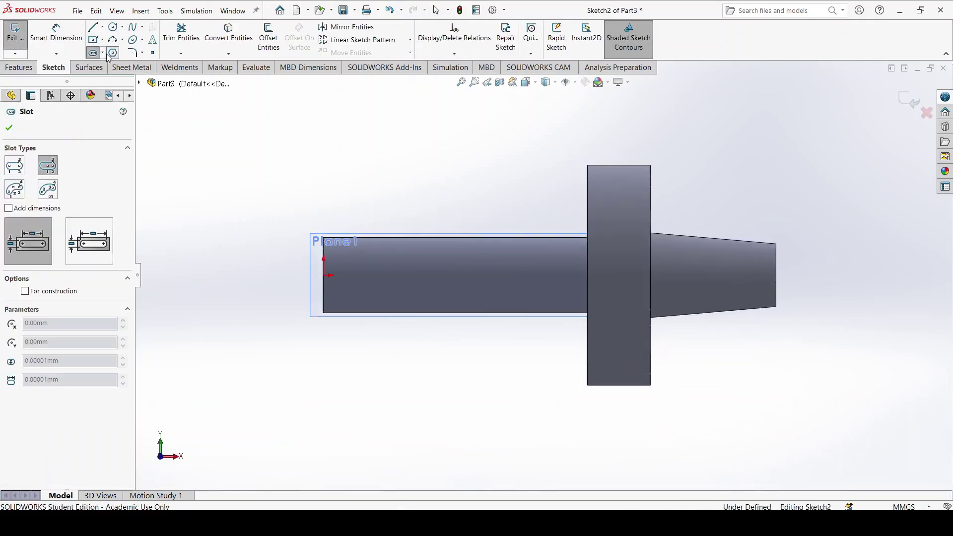
pyautogui.click(111, 54)
pyautogui.click(103, 53)
pyautogui.click(128, 63)
pyautogui.scroll(-2, 383, 283)
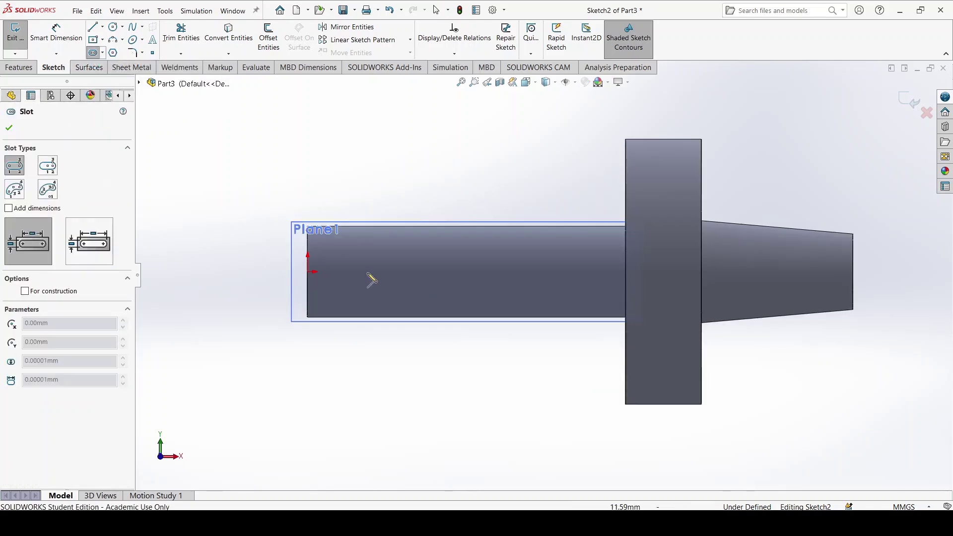
pyautogui.click(359, 271)
pyautogui.click(455, 271)
pyautogui.click(473, 294)
pyautogui.press('Escape')
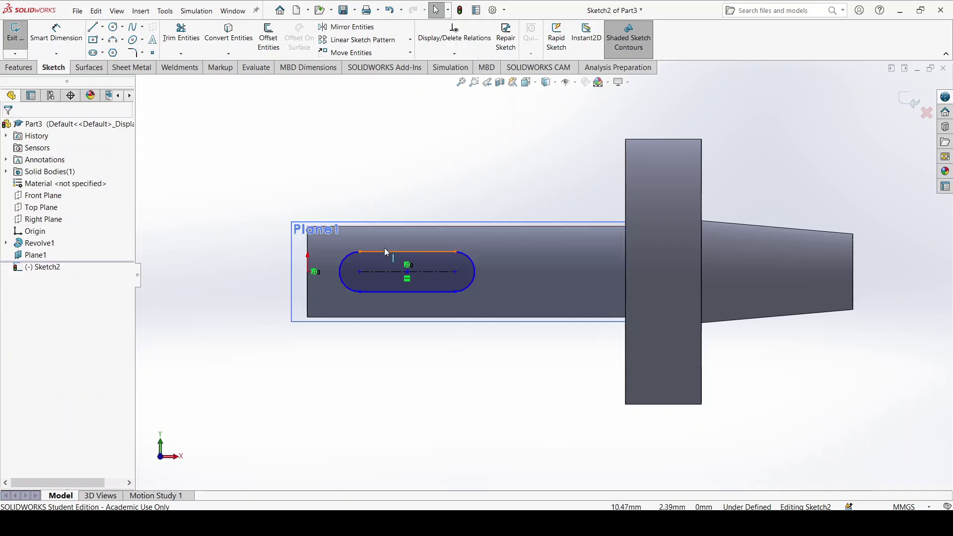
# Step: Add a relation between the slot's centreline and the origin
pyautogui.scroll(-2, 383, 248)
pyautogui.click(395, 284)
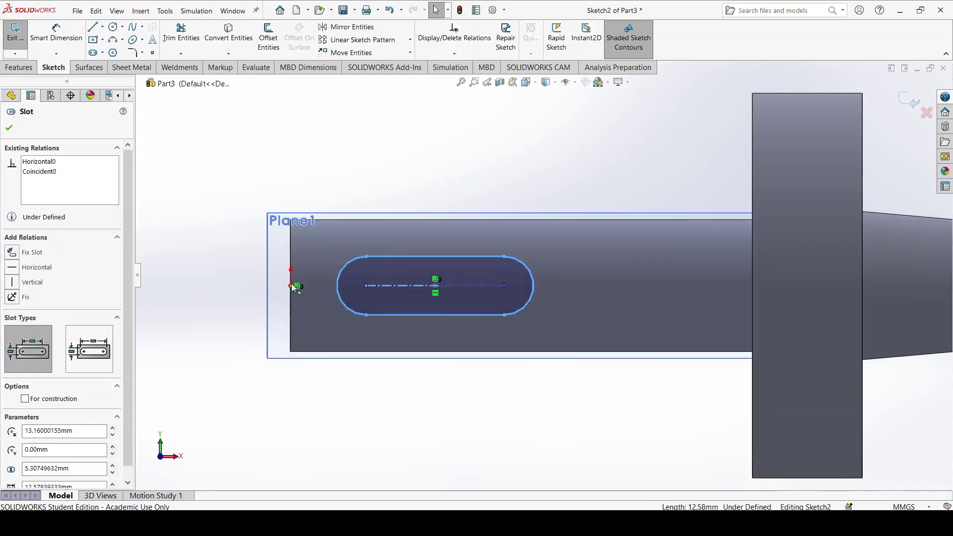
pyautogui.keyDown('ctrl'); pyautogui.click(291, 286); pyautogui.keyUp('ctrl')
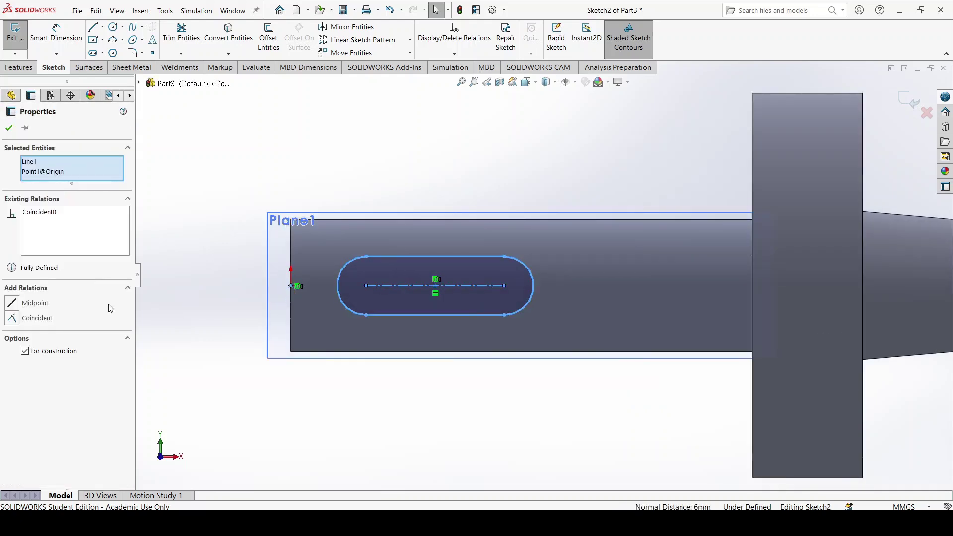
pyautogui.click(358, 183)
pyautogui.click(69, 37)
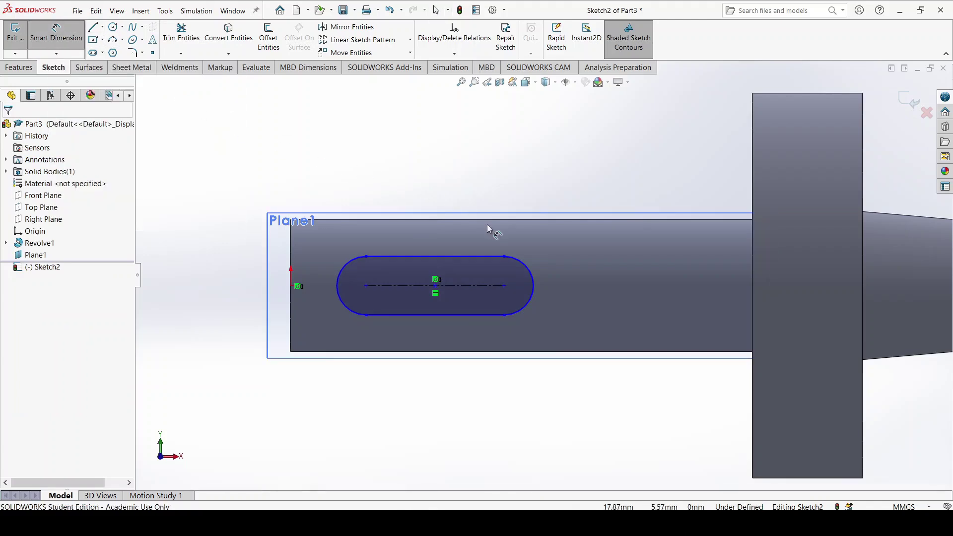
# Step: Dimension the slot's overall length to 14 mm using Max arc conditions on both ends
pyautogui.click(535, 293)
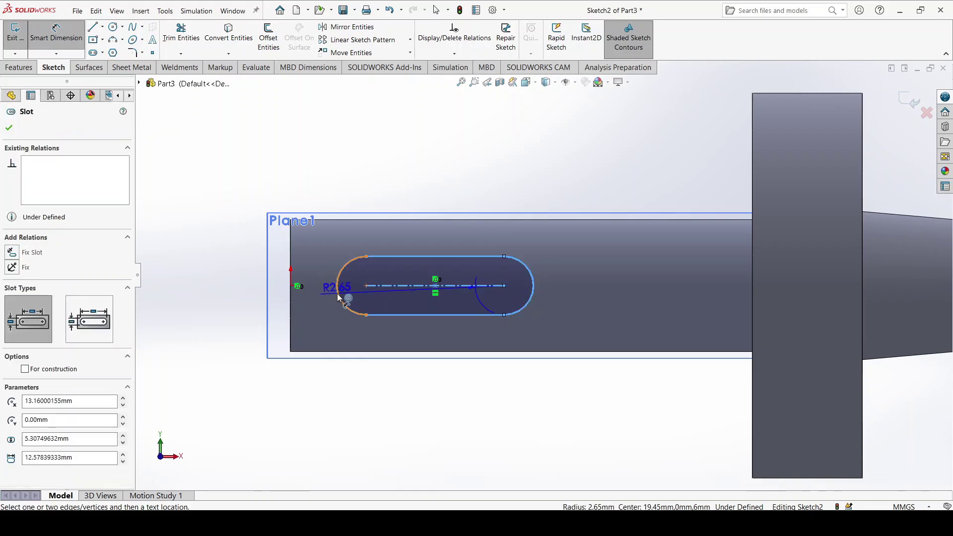
pyautogui.click(339, 298)
pyautogui.click(455, 417)
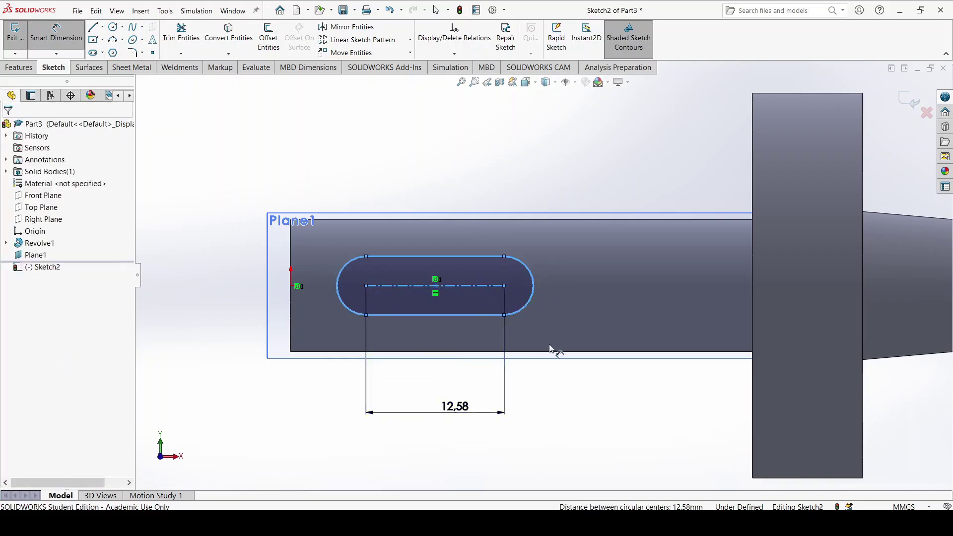
pyautogui.click(413, 398)
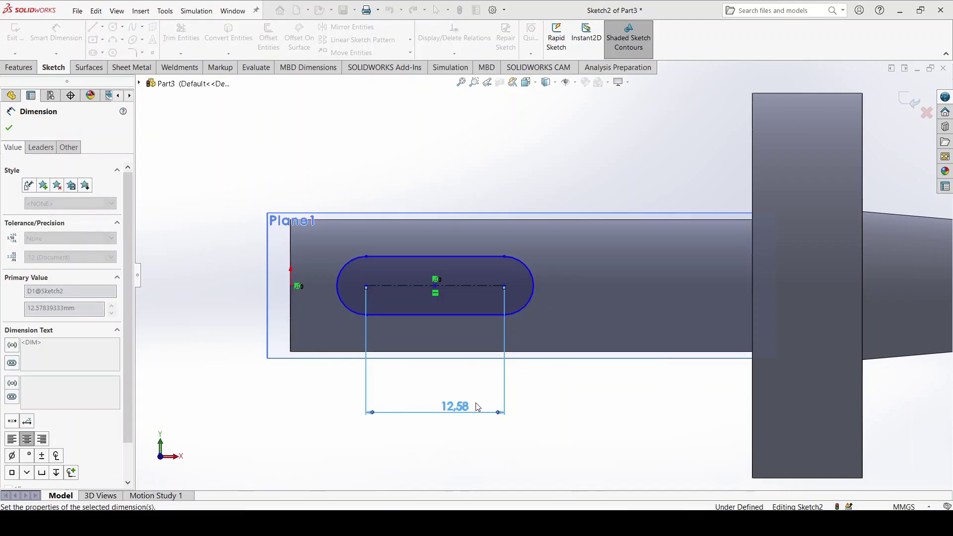
pyautogui.click(41, 150)
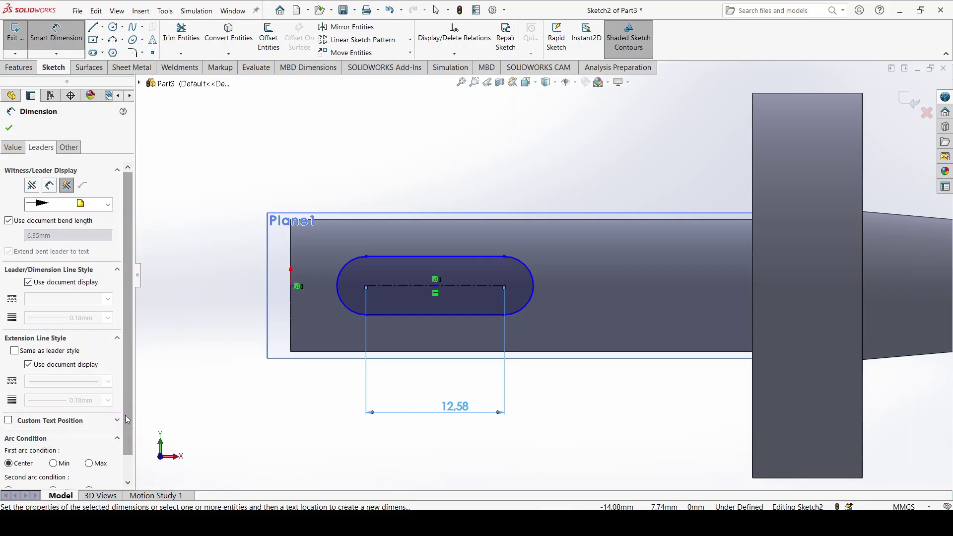
pyautogui.scroll(-1, 65, 427)
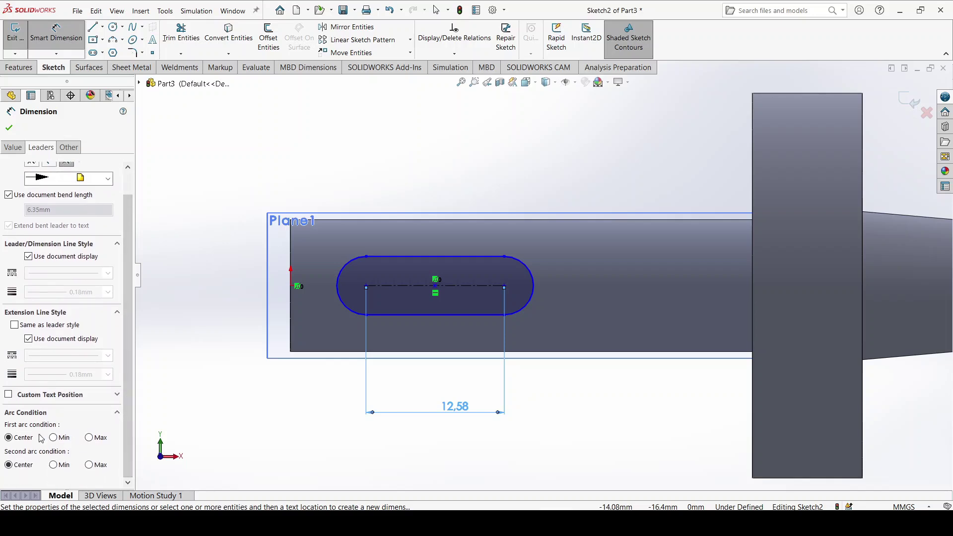
pyautogui.click(89, 438)
pyautogui.click(88, 464)
pyautogui.click(478, 475)
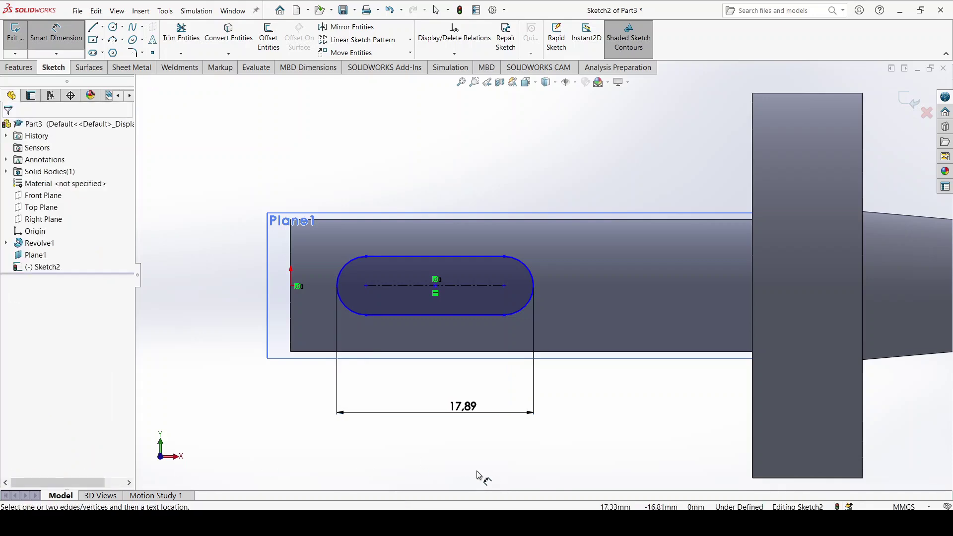
pyautogui.click(465, 412)
pyautogui.write('14')
pyautogui.press('Return')
pyautogui.click(460, 155)
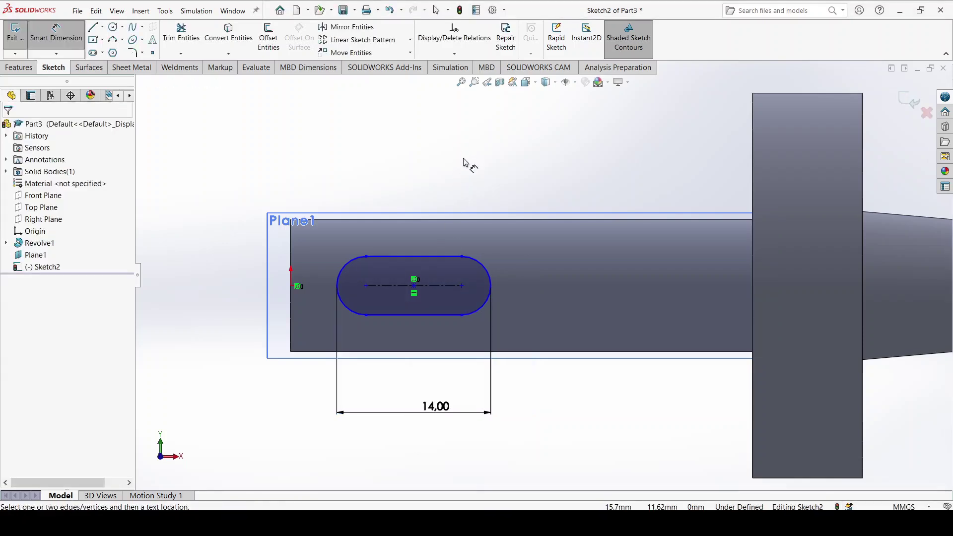
# Step: Set the slot width to 4 mm
pyautogui.click(445, 257)
pyautogui.click(439, 315)
pyautogui.click(462, 147)
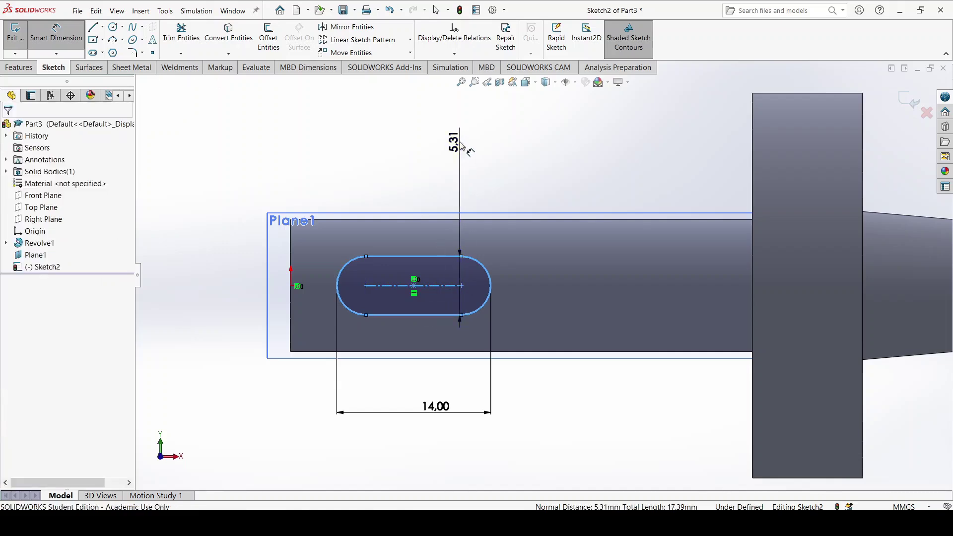
pyautogui.write('4')
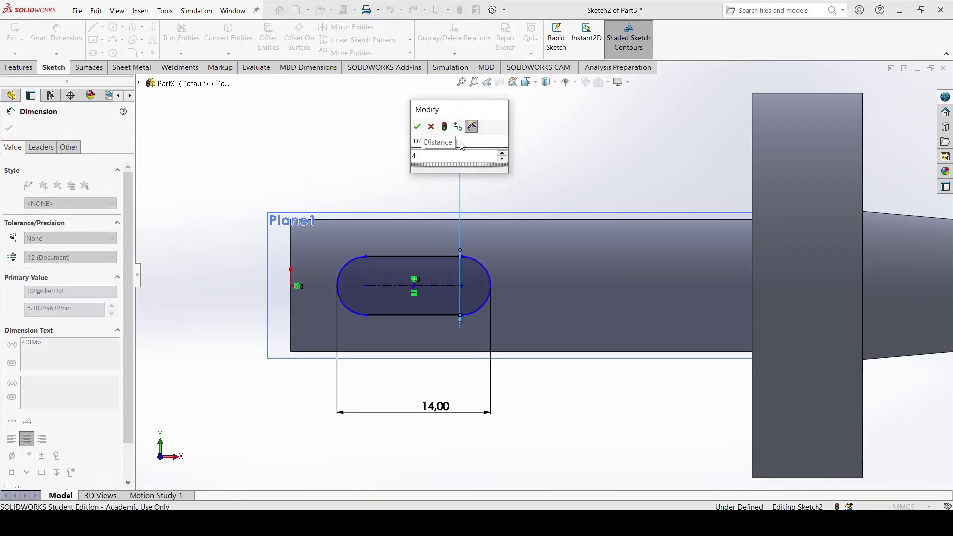
pyautogui.press('Return')
pyautogui.click(566, 181)
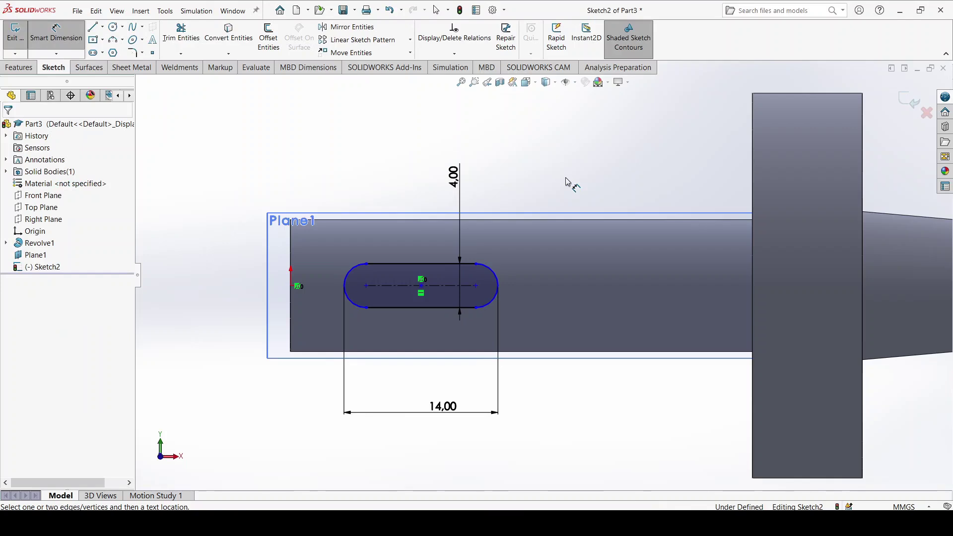
# Step: Position the slot's left arc centre 5 mm from the shaft's left end
pyautogui.click(360, 292)
pyautogui.click(291, 256)
pyautogui.click(366, 285)
pyautogui.click(351, 145)
pyautogui.write('5')
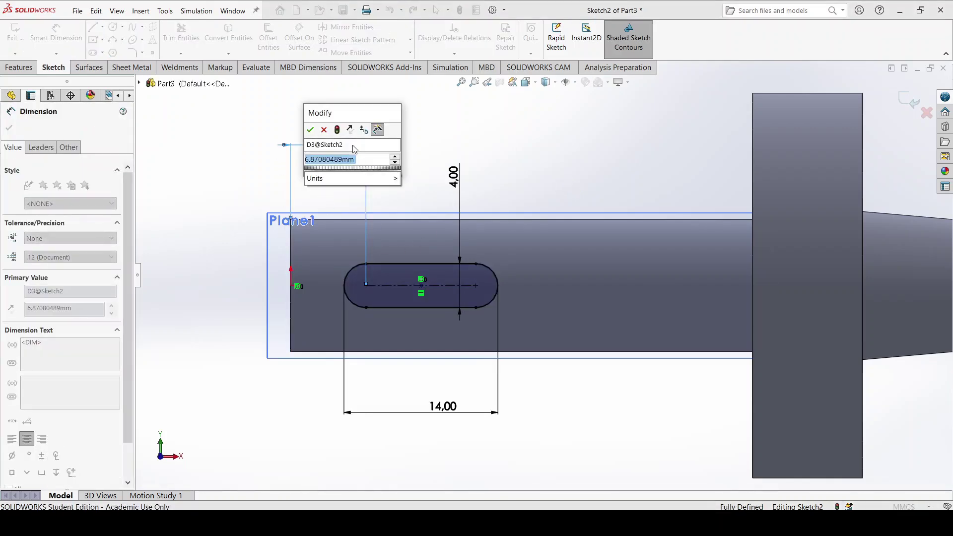
pyautogui.press('Return')
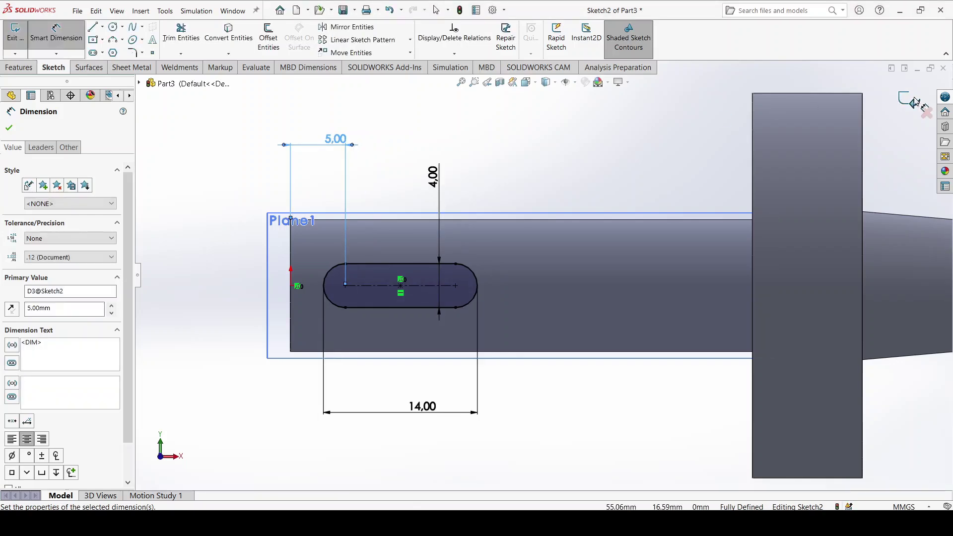
# Step: Extrude-cut the slot sketch 2.3 mm deep (Blind) into the shaft
pyautogui.click(915, 103)
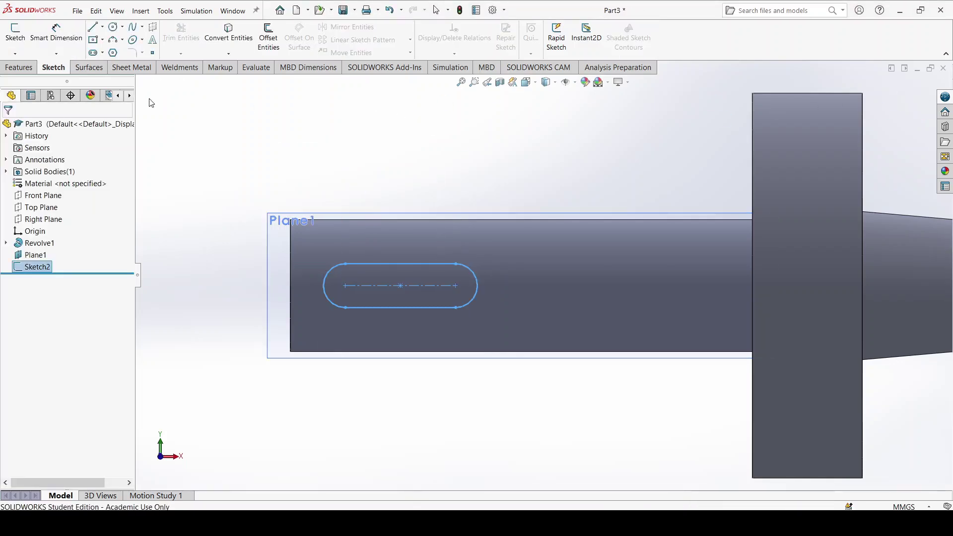
pyautogui.click(21, 67)
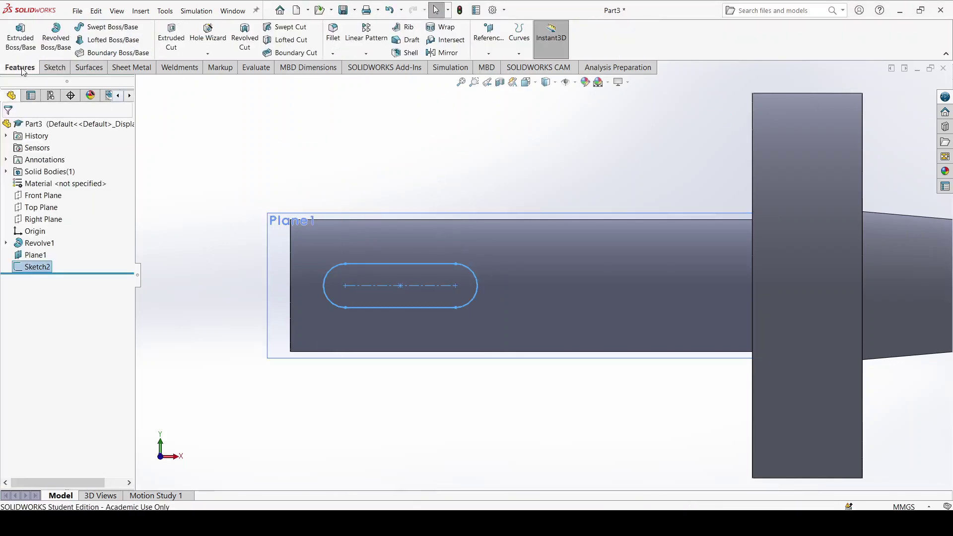
pyautogui.click(172, 37)
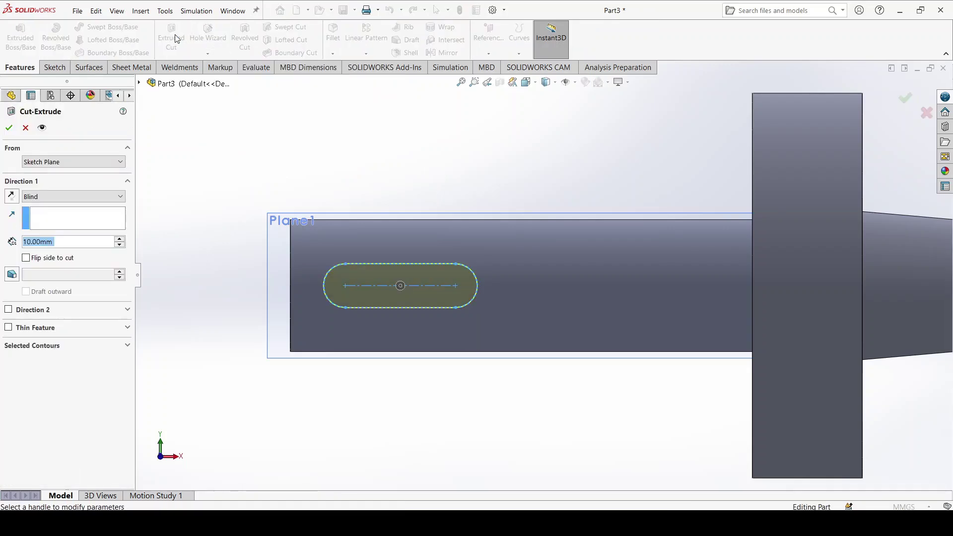
pyautogui.write('2.3')
pyautogui.press('Return')
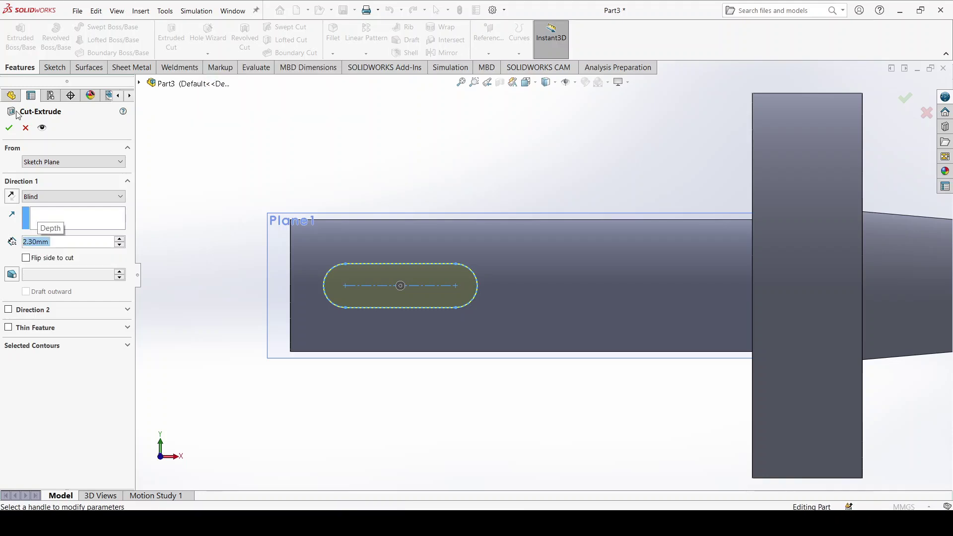
pyautogui.click(9, 128)
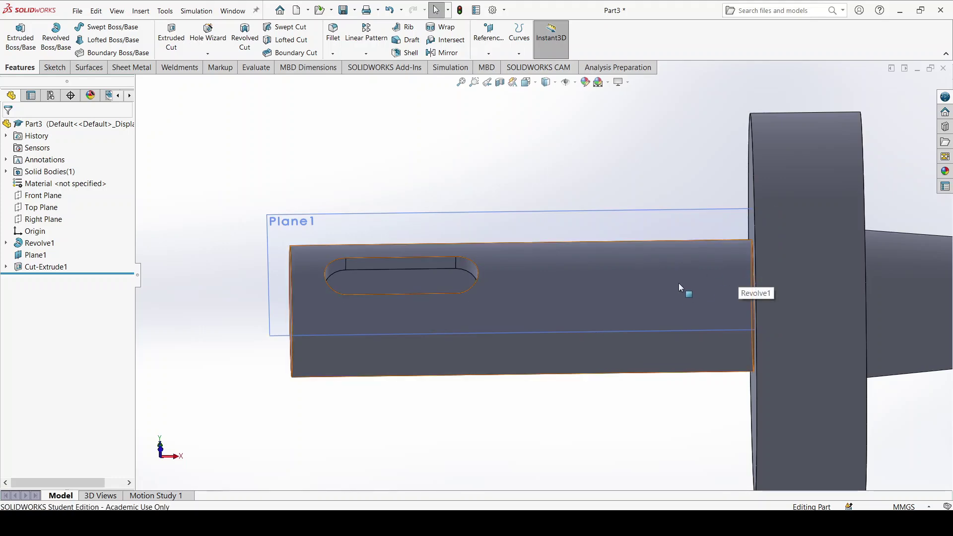
# Step: Orbit to an angled view of the keyed shaft, then select the Front Plane
pyautogui.moveTo(680, 244); pyautogui.dragTo(687, 155, button='middle')
pyautogui.scroll(-3, 765, 276)
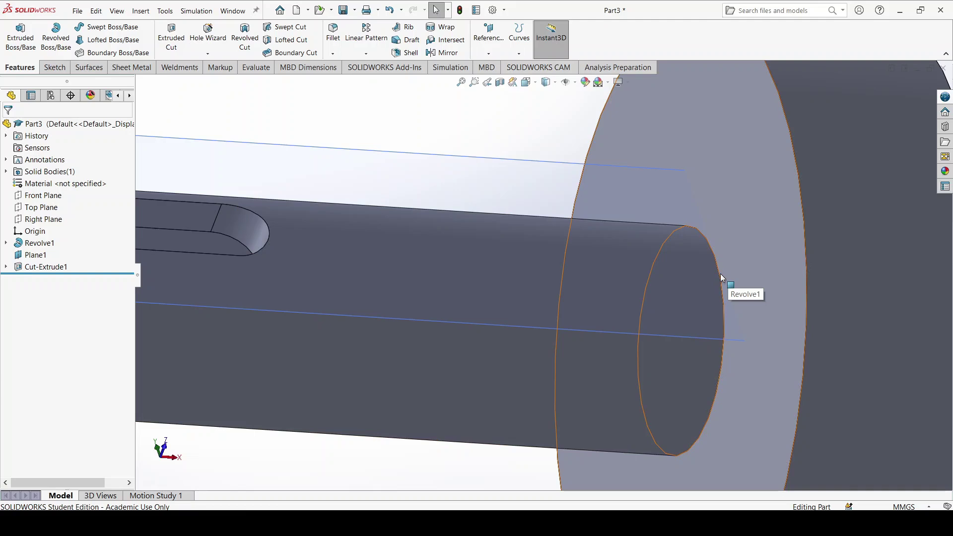
pyautogui.scroll(5, 720, 273)
pyautogui.moveTo(723, 283); pyautogui.dragTo(669, 272, button='middle')
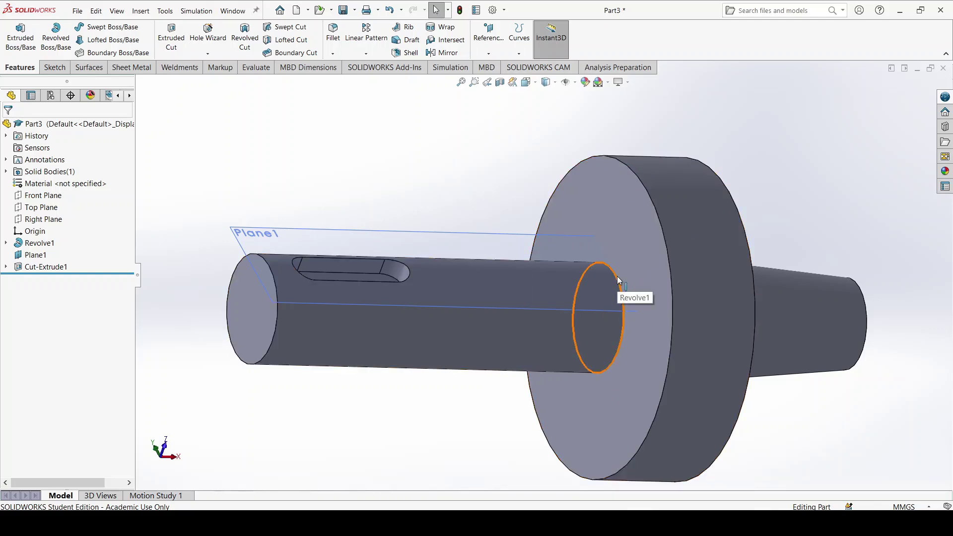
pyautogui.click(43, 197)
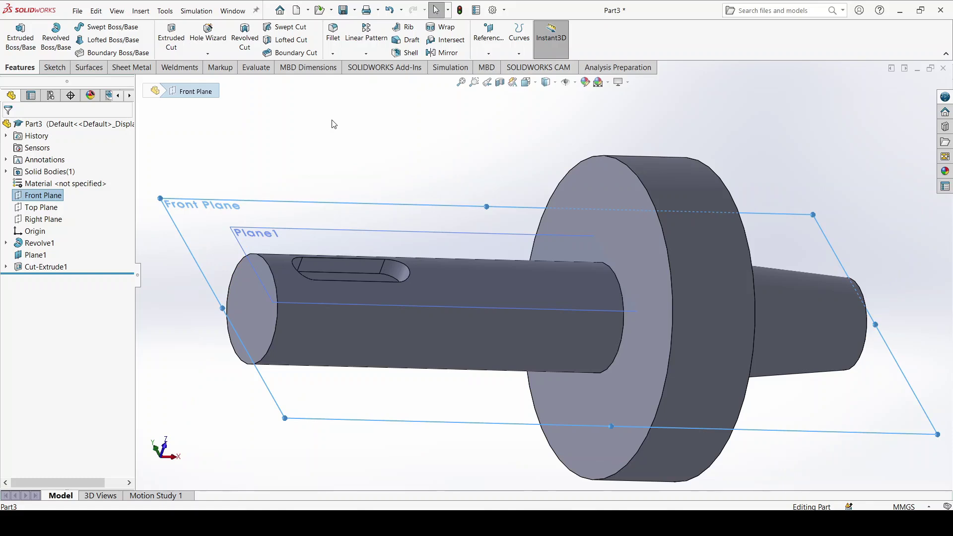
# Step: Sketch a closed groove profile of five lines at the flange corner on the Front Plane
pyautogui.click(54, 68)
pyautogui.click(15, 35)
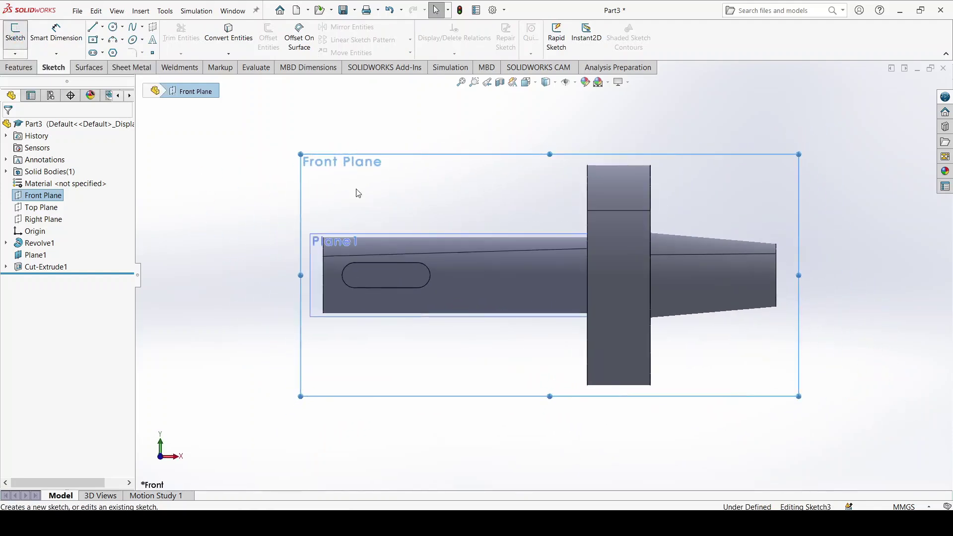
pyautogui.scroll(-5, 600, 226)
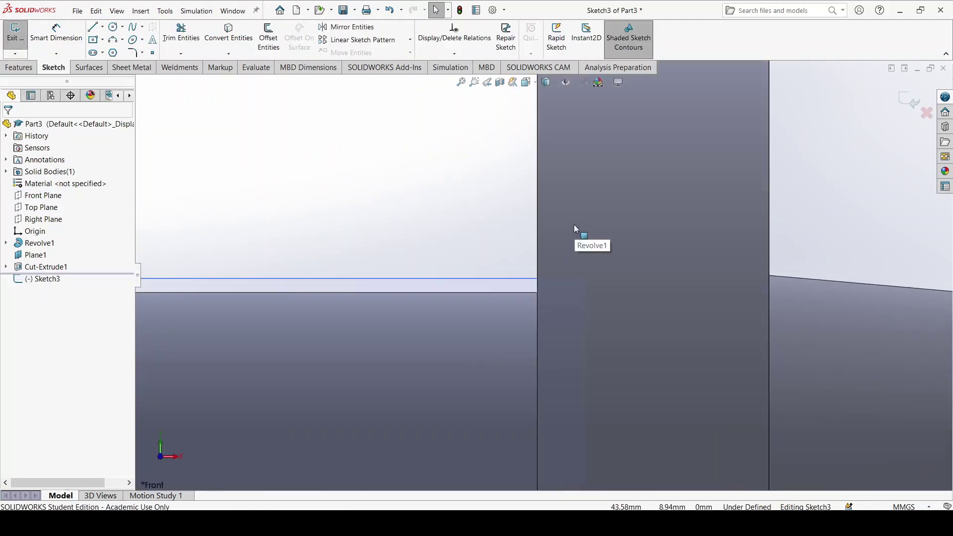
pyautogui.click(91, 29)
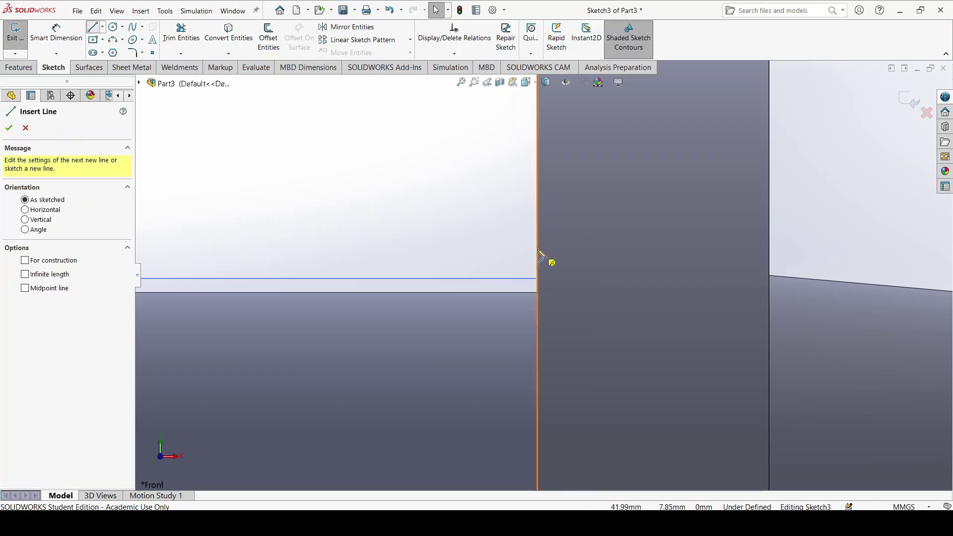
pyautogui.click(538, 217)
pyautogui.click(567, 281)
pyautogui.click(567, 326)
pyautogui.click(489, 325)
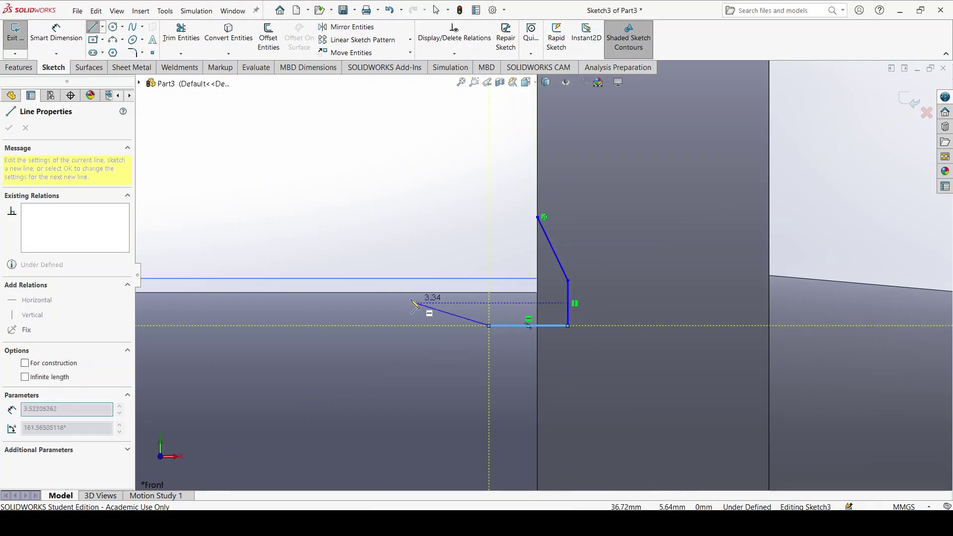
pyautogui.click(397, 293)
pyautogui.click(537, 218)
pyautogui.press('Escape')
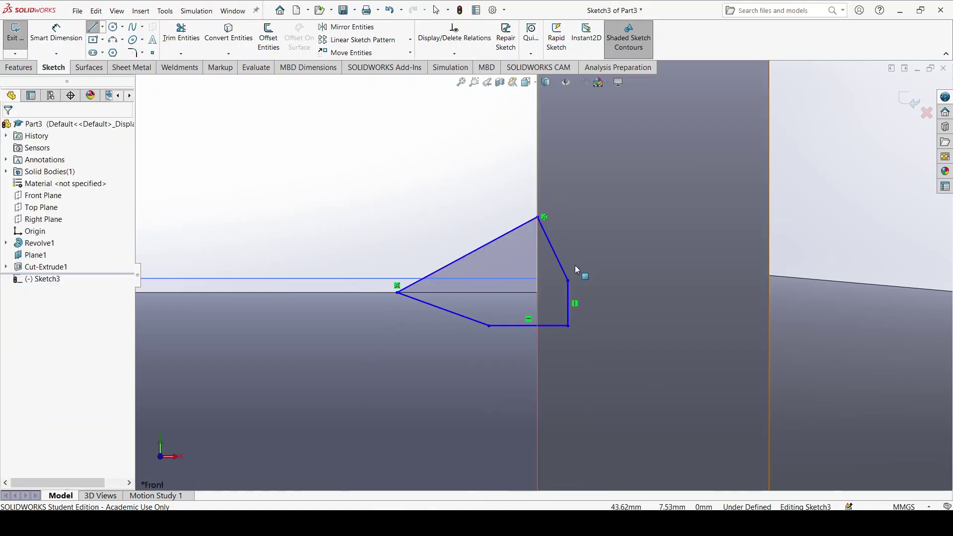
# Step: Add the two 0.20 mm offset dimensions to the groove profile lines
pyautogui.scroll(2, 577, 272)
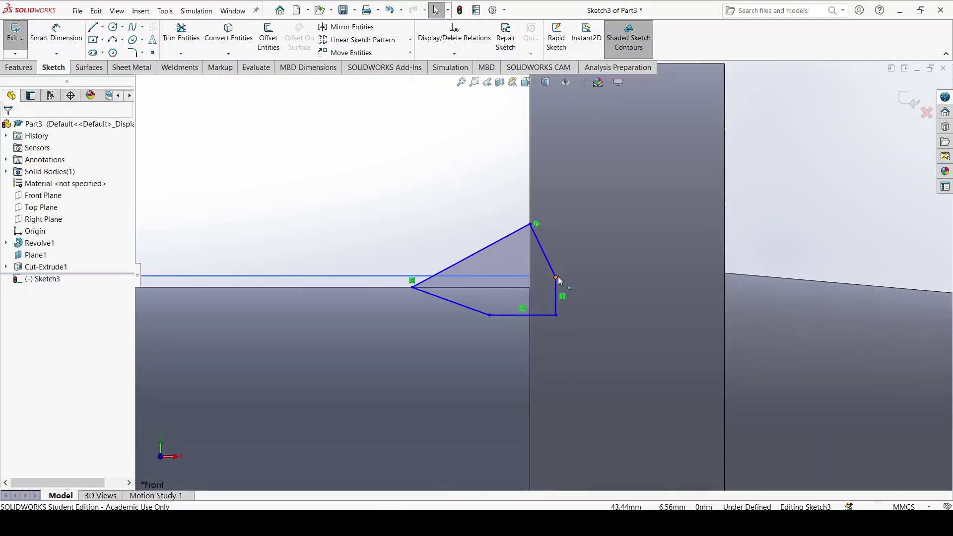
pyautogui.scroll(-3, 547, 290)
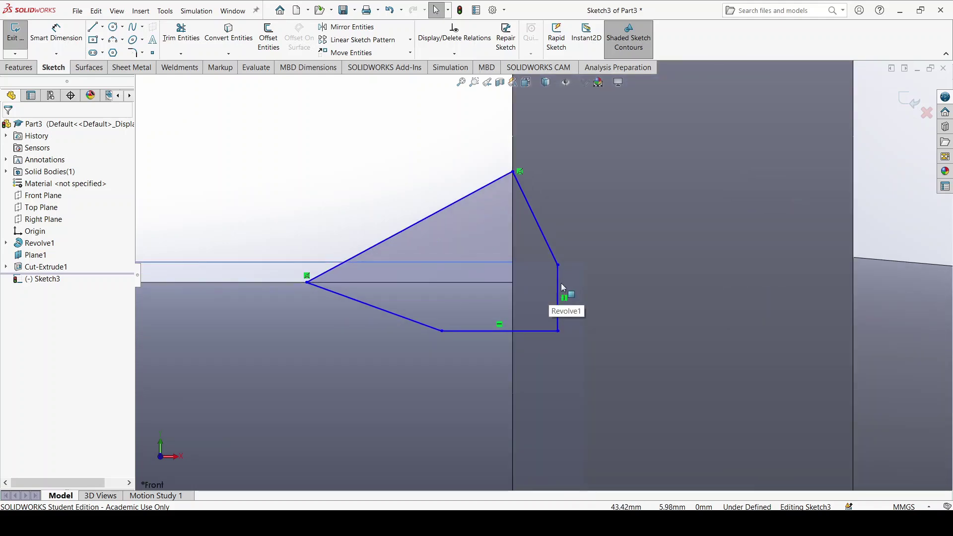
pyautogui.click(57, 33)
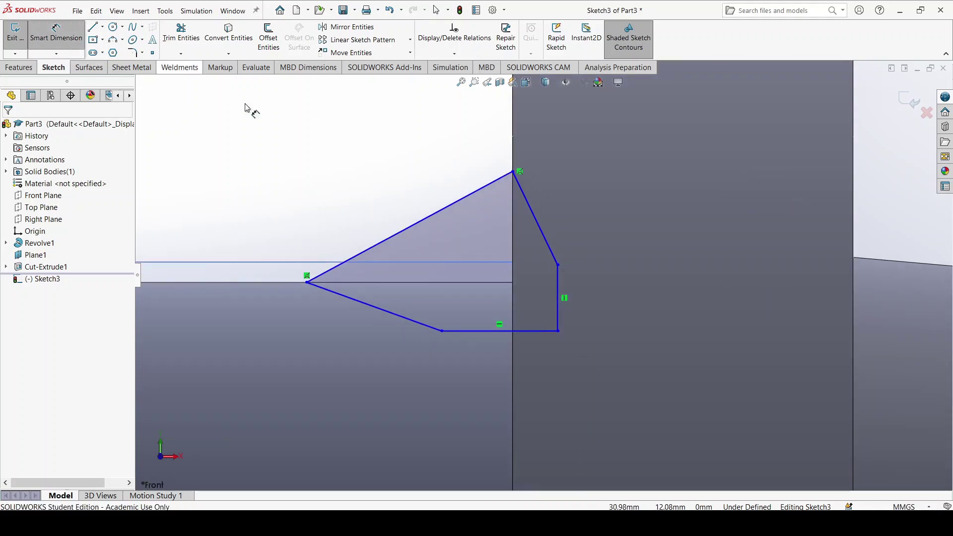
pyautogui.click(559, 293)
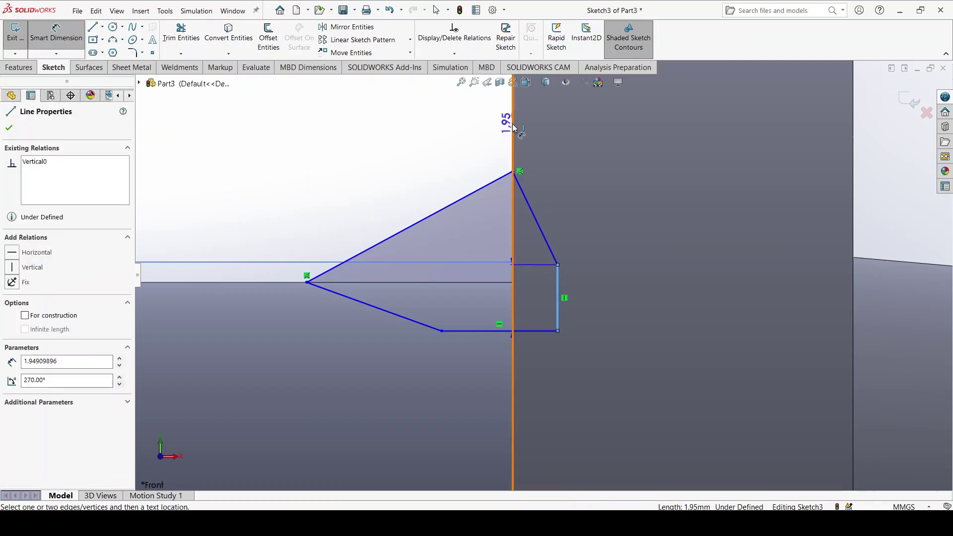
pyautogui.click(512, 122)
pyautogui.click(407, 125)
pyautogui.write('0,2')
pyautogui.press('Return')
pyautogui.click(460, 329)
pyautogui.click(269, 283)
pyautogui.click(288, 197)
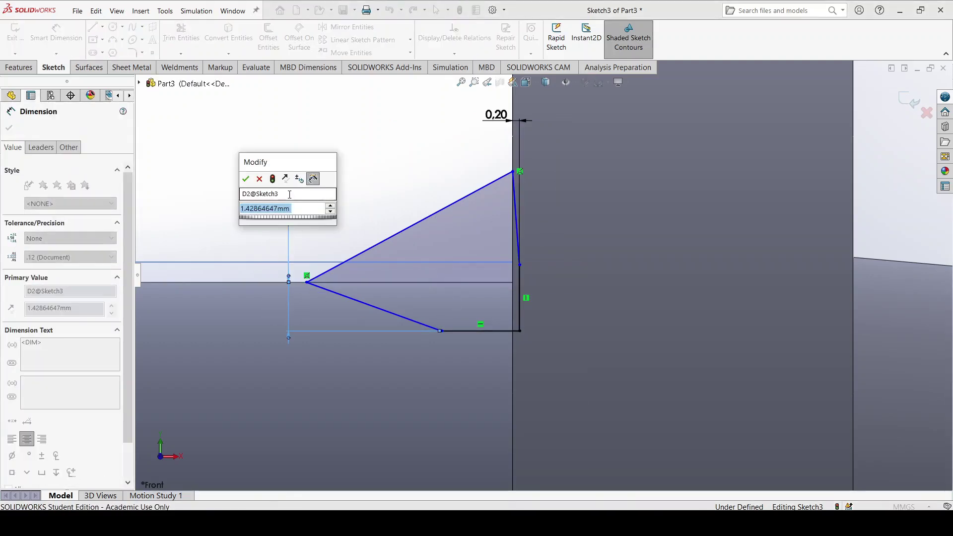
pyautogui.write('0,2')
pyautogui.press('Return')
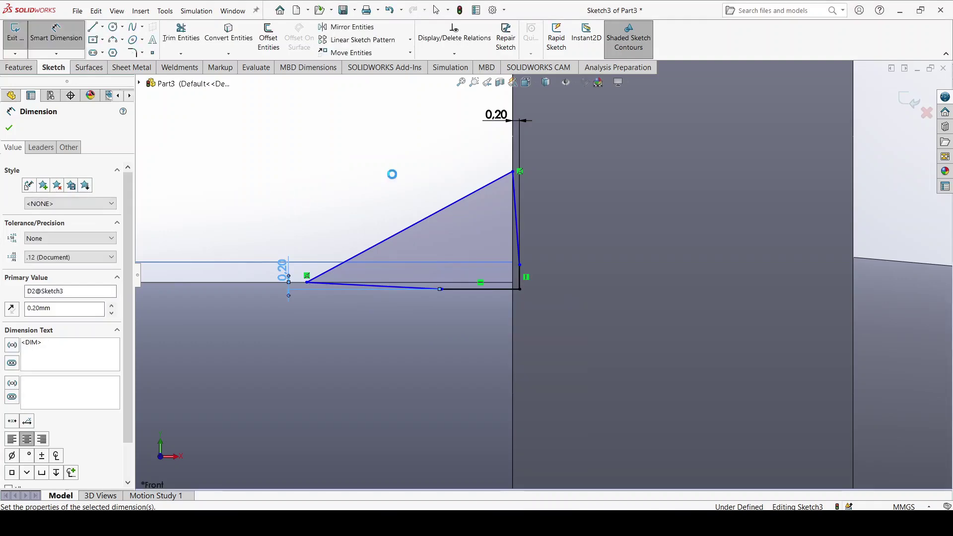
# Step: Add two 15° angular dimensions to the groove's slanted lines
pyautogui.click(464, 296)
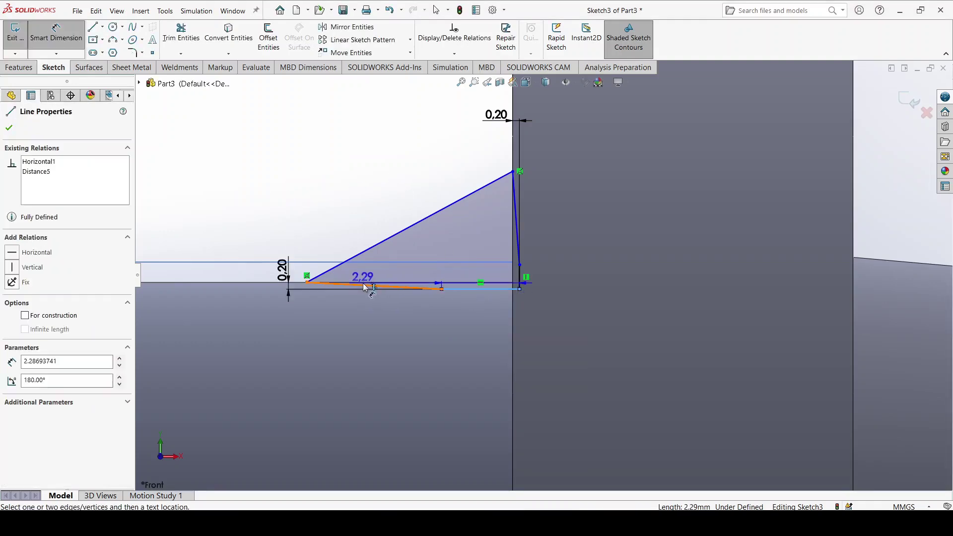
pyautogui.click(392, 283)
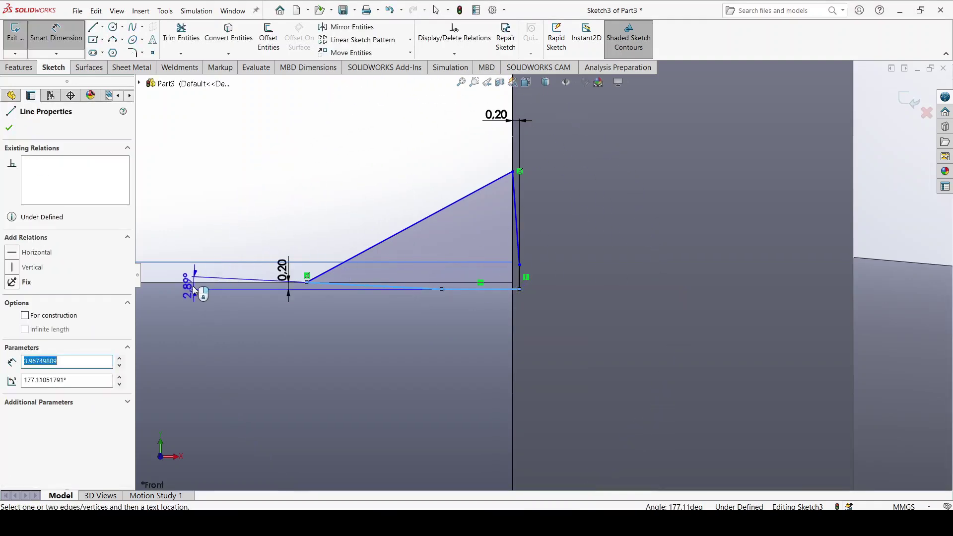
pyautogui.click(189, 281)
pyautogui.write('15')
pyautogui.press('Return')
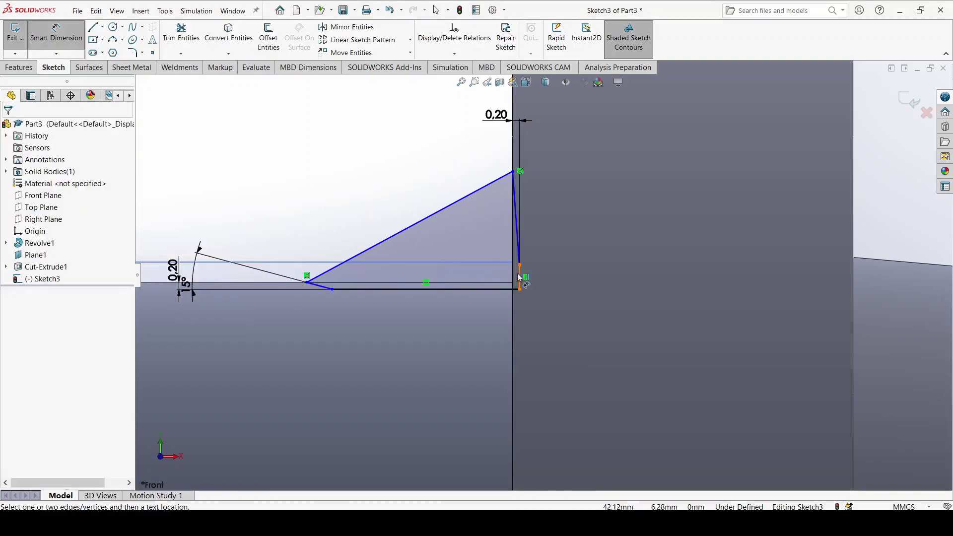
pyautogui.click(519, 274)
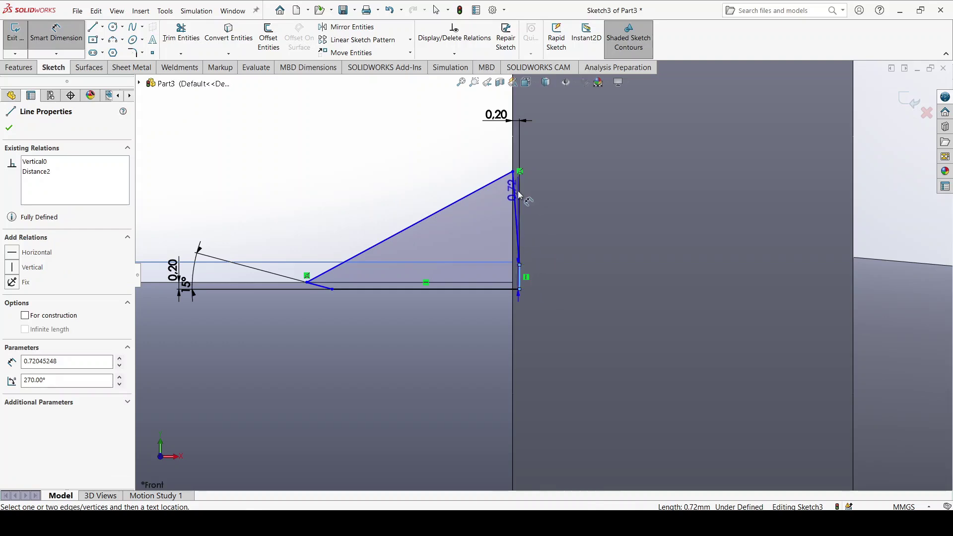
pyautogui.moveTo(519, 264); pyautogui.dragTo(528, 133)
pyautogui.scroll(-5, 541, 135)
pyautogui.click(474, 119)
pyautogui.write('15')
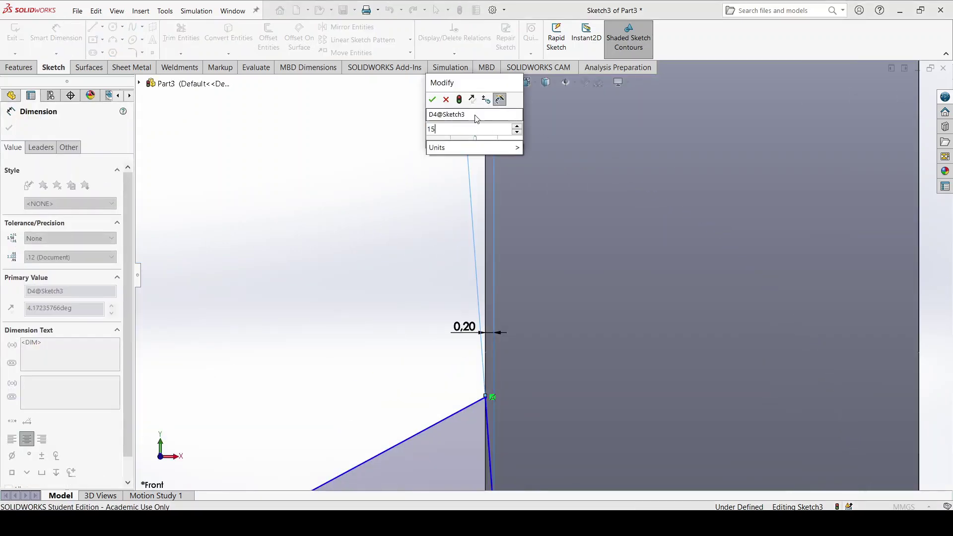
pyautogui.press('Return')
pyautogui.click(407, 322)
# Step: Add the 0.95 mm horizontal width dimension and drag the short segment's lower vertex down
pyautogui.scroll(4, 408, 322)
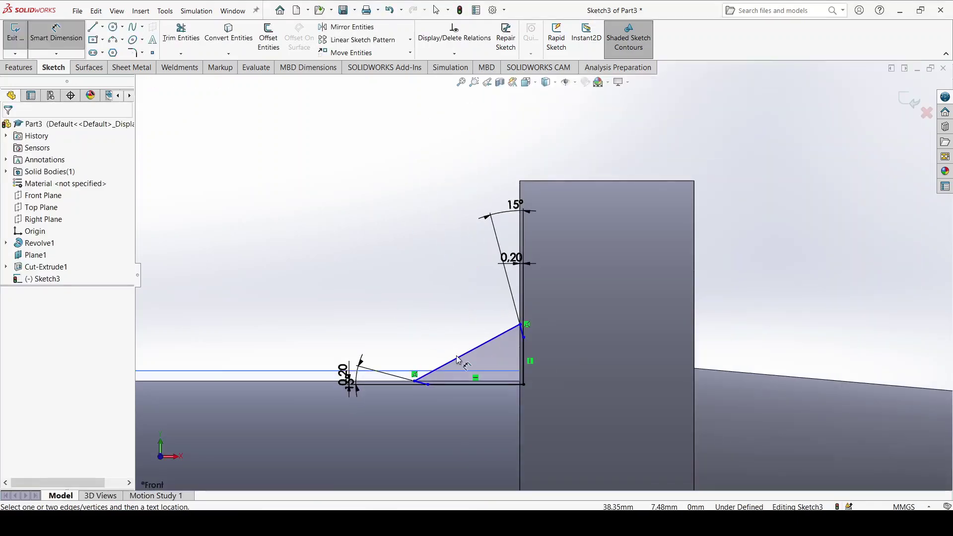
pyautogui.scroll(-1, 454, 356)
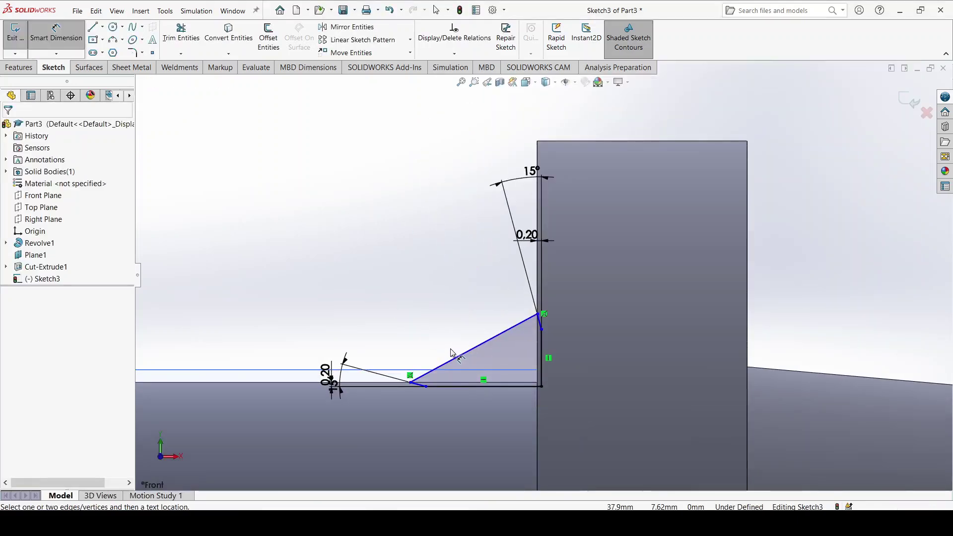
pyautogui.scroll(-3, 342, 345)
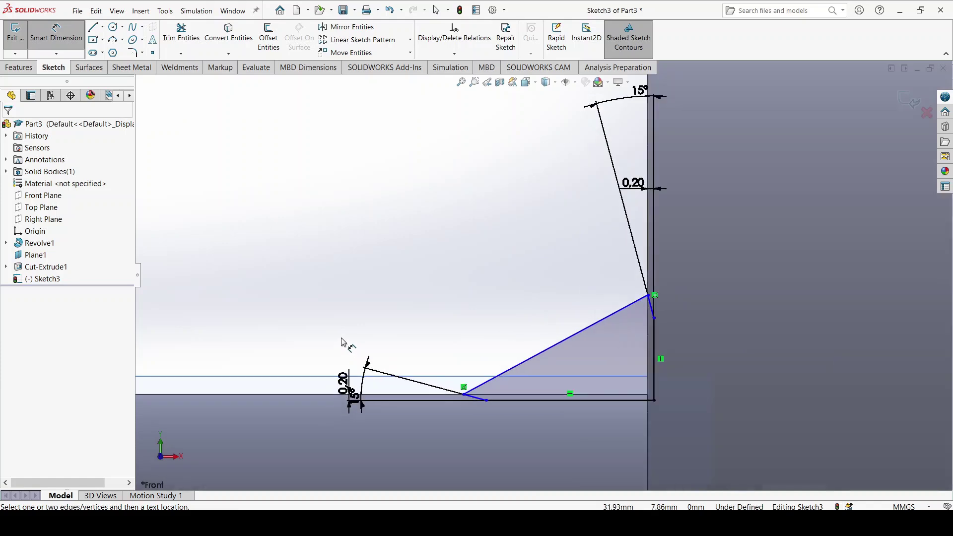
pyautogui.click(816, 352)
pyautogui.click(574, 422)
pyautogui.click(649, 268)
pyautogui.press('Return')
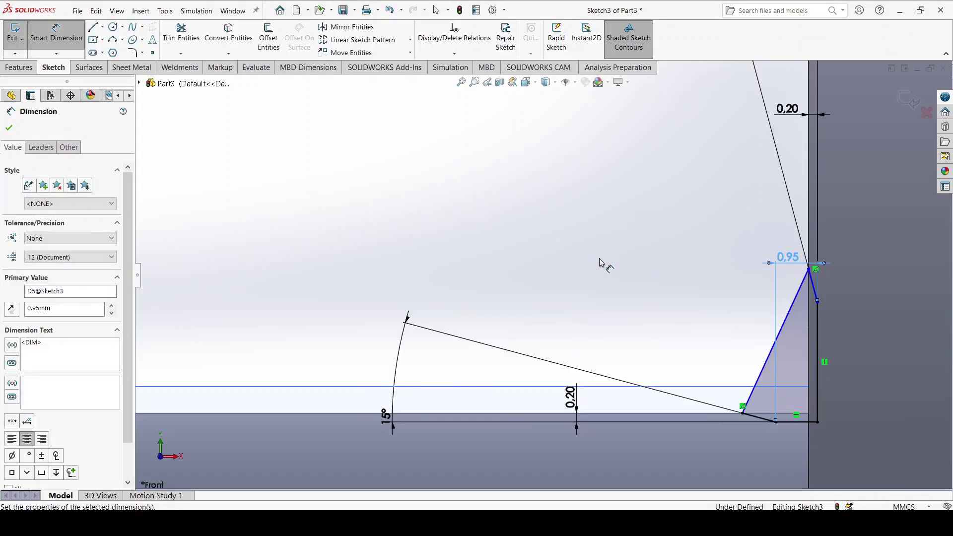
pyautogui.scroll(2, 731, 327)
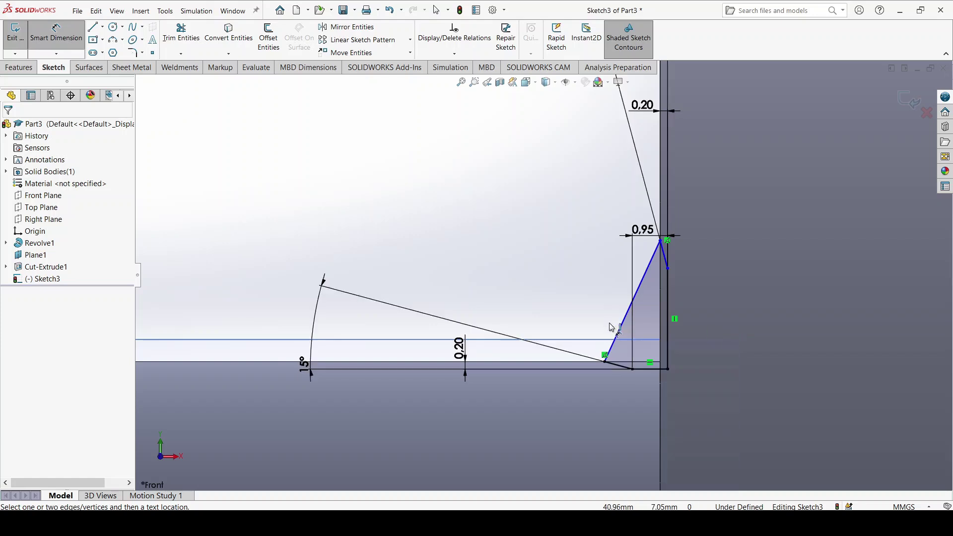
pyautogui.scroll(-3, 571, 323)
pyautogui.press('Escape')
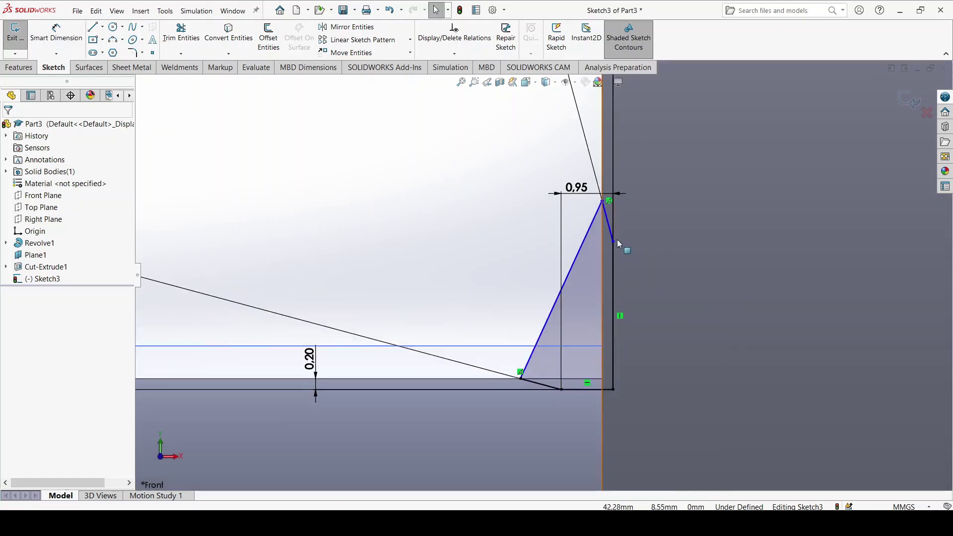
pyautogui.moveTo(613, 242); pyautogui.dragTo(621, 308)
# Step: Dimension the groove's height from the bottom line to the top vertex as 1.50 mm
pyautogui.click(448, 227)
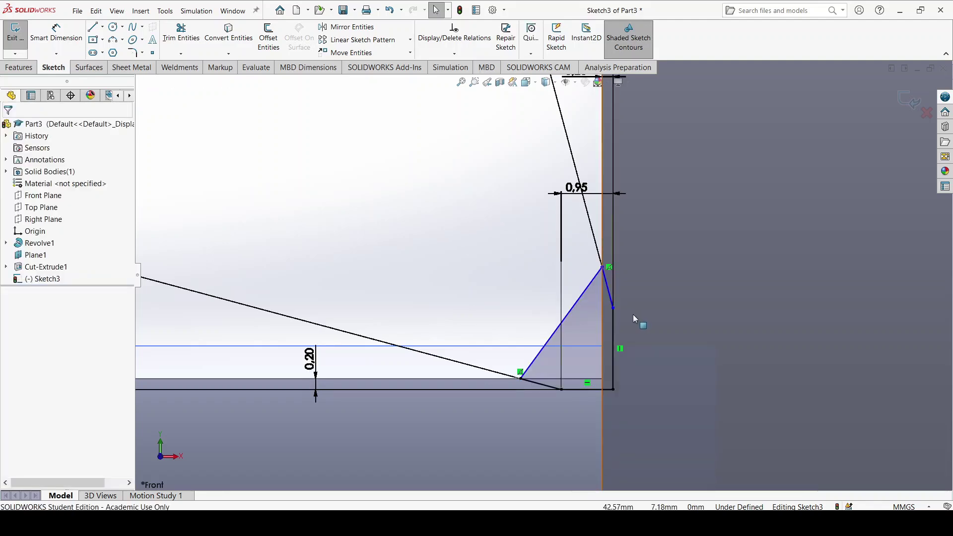
pyautogui.keyDown('ctrl'); pyautogui.moveTo(728, 343); pyautogui.dragTo(696, 325, button='middle'); pyautogui.keyUp('ctrl')
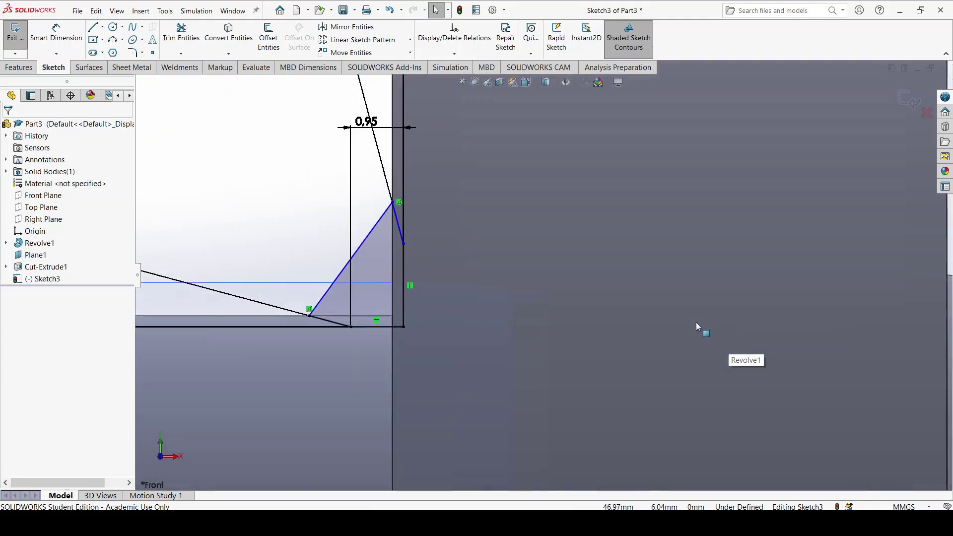
pyautogui.click(55, 33)
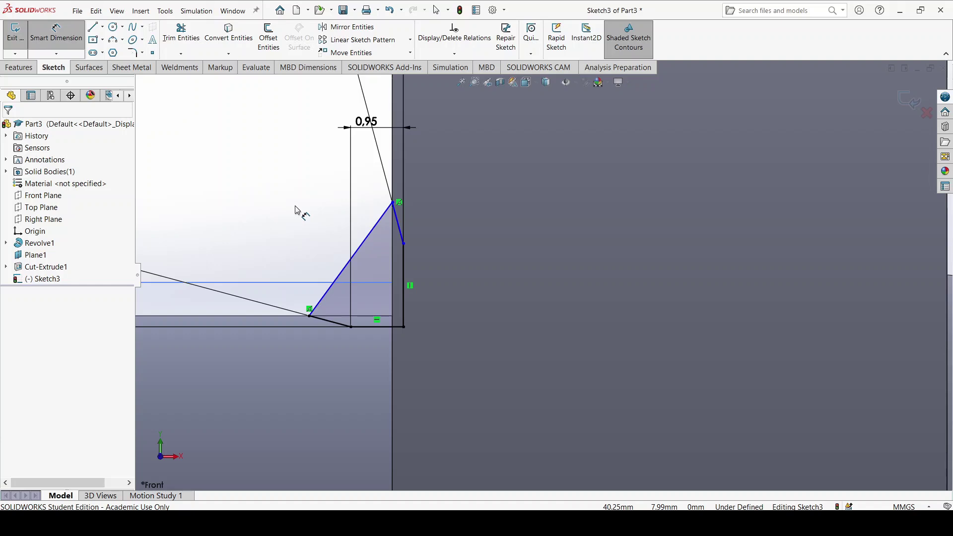
pyautogui.click(393, 202)
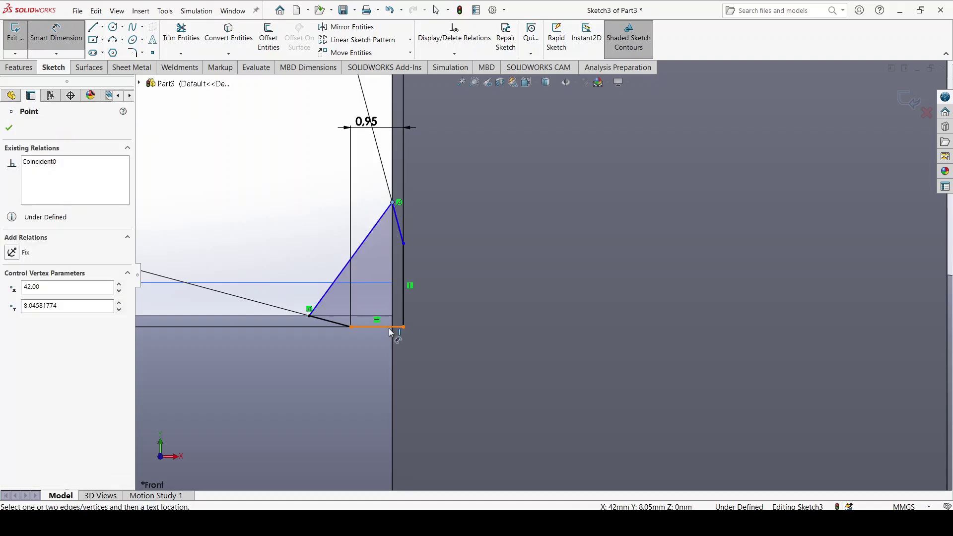
pyautogui.click(390, 327)
pyautogui.click(268, 259)
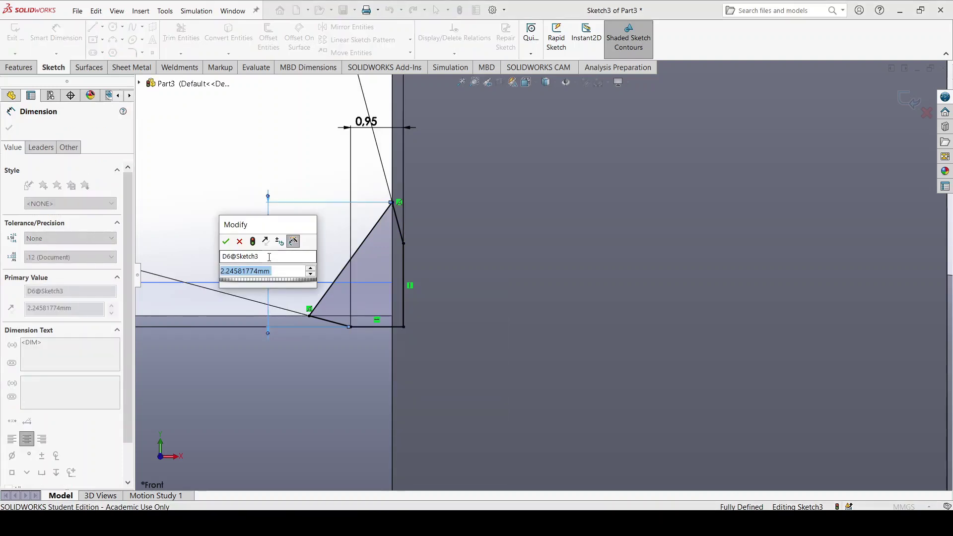
pyautogui.write('1')
pyautogui.press('Return')
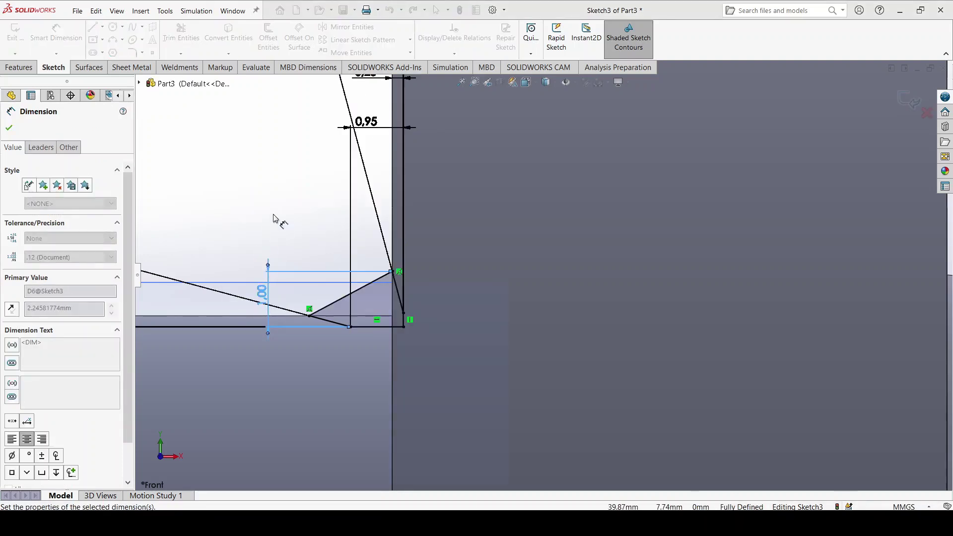
pyautogui.doubleClick(263, 293)
pyautogui.write('1.5')
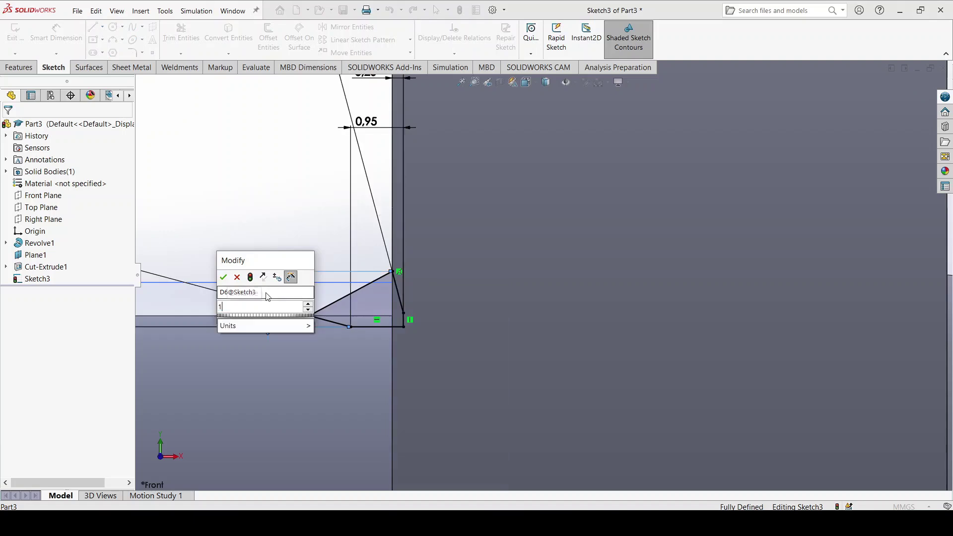
pyautogui.press('Return')
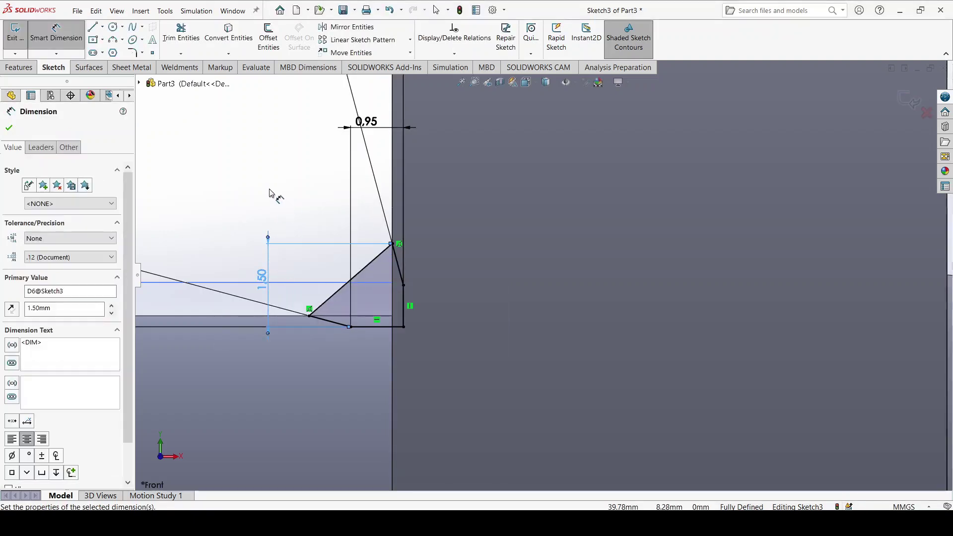
pyautogui.click(268, 209)
pyautogui.scroll(2, 312, 275)
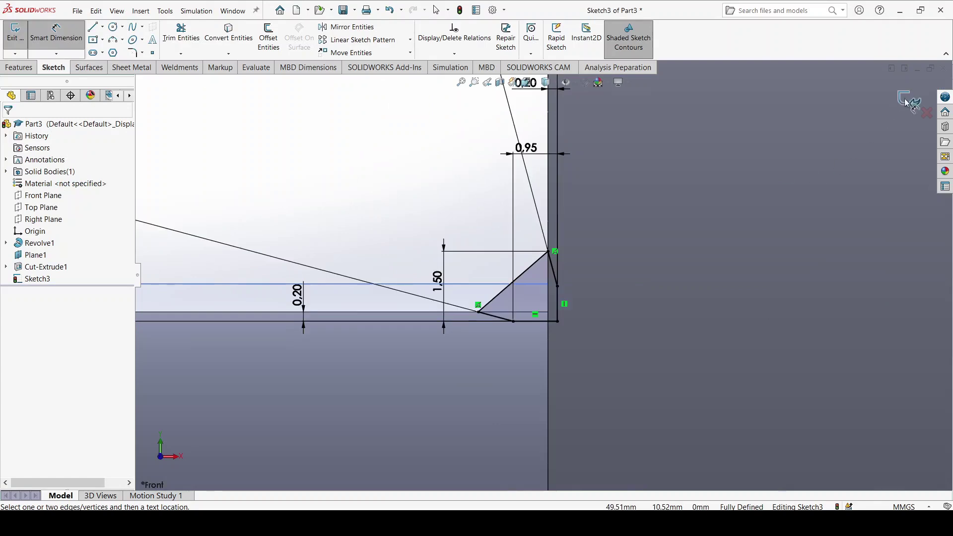
# Step: Revolve-cut the groove profile 360° around the shaft's temporary axis Axis<1>
pyautogui.click(912, 102)
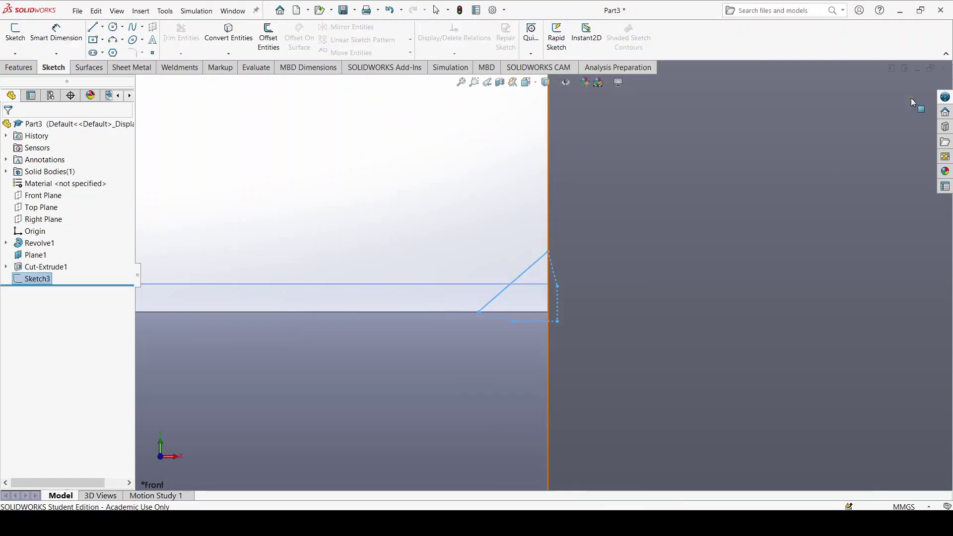
pyautogui.click(18, 68)
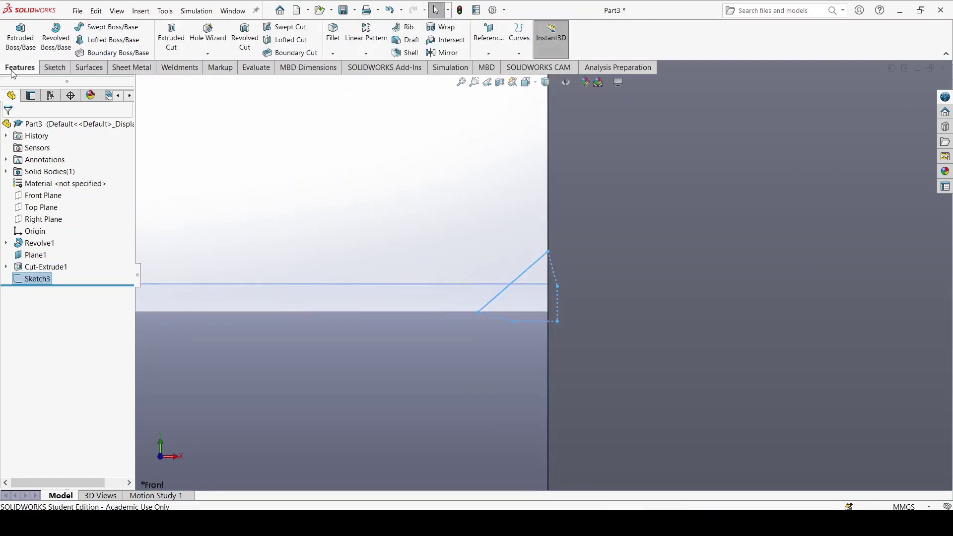
pyautogui.click(253, 48)
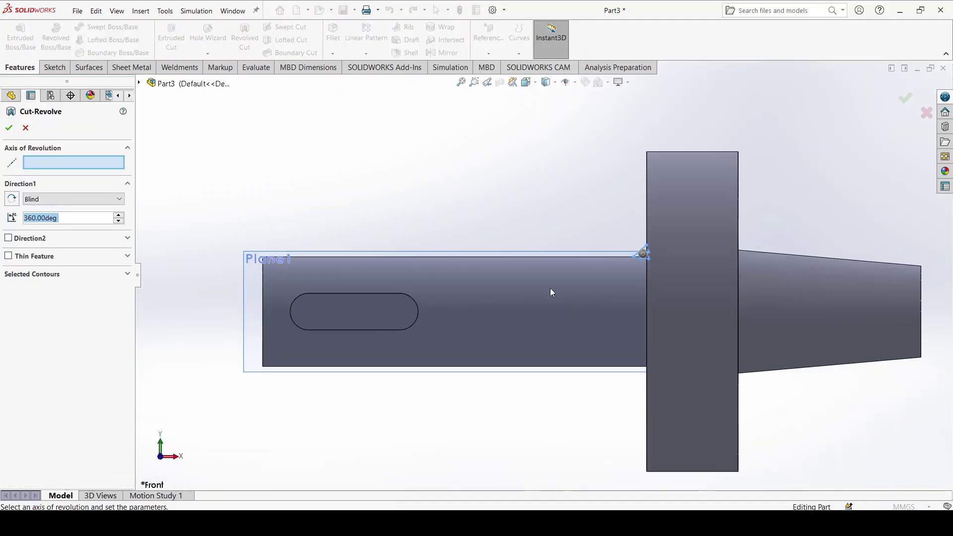
pyautogui.moveTo(546, 280); pyautogui.dragTo(517, 297, button='middle')
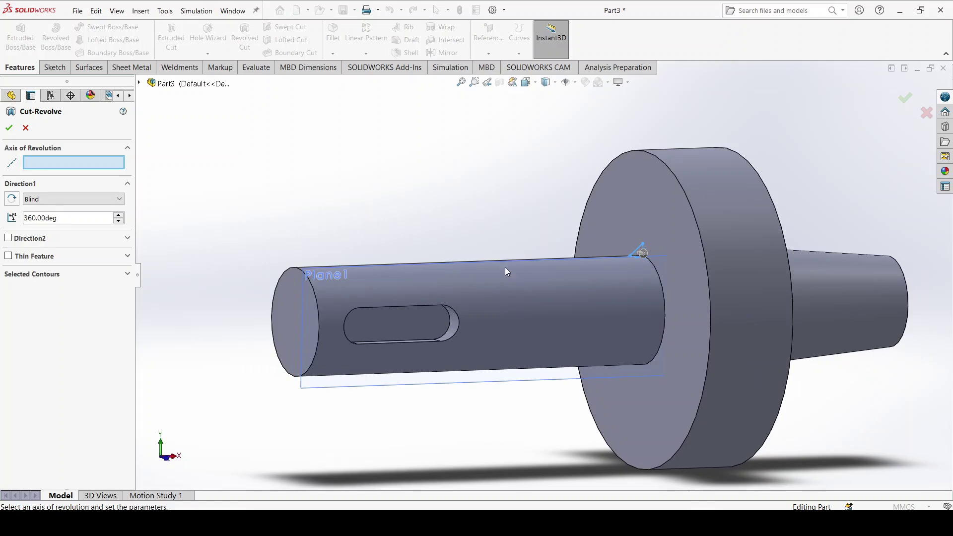
pyautogui.click(117, 11)
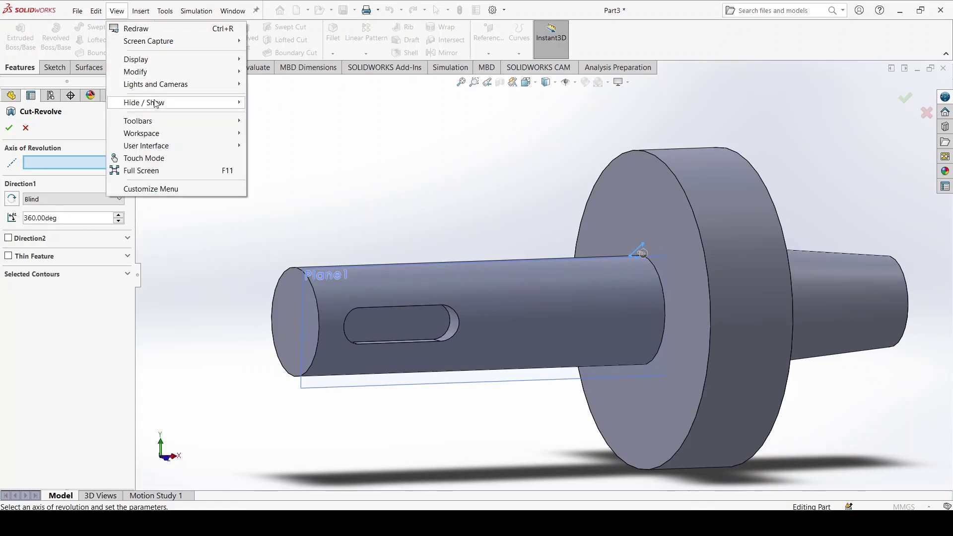
pyautogui.moveTo(153, 102)
pyautogui.click(288, 140)
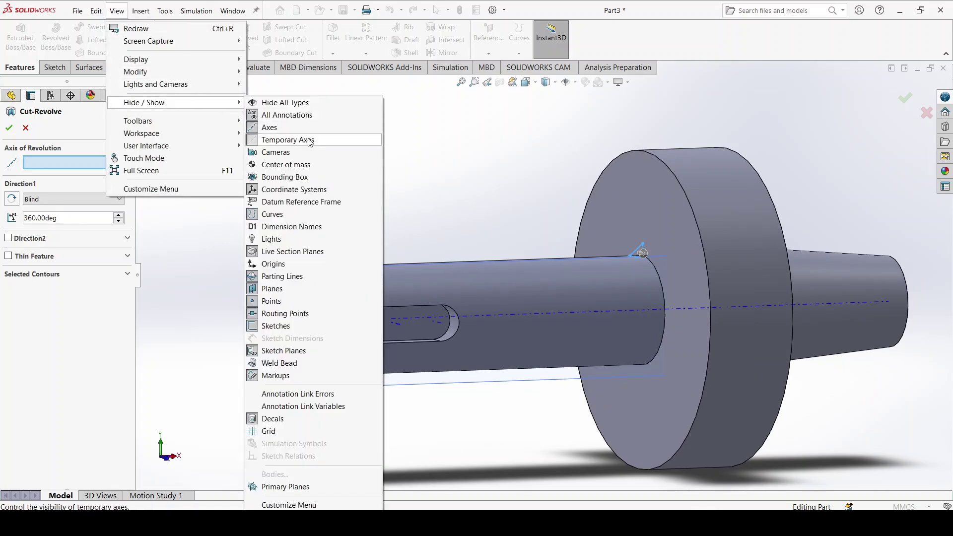
pyautogui.click(520, 314)
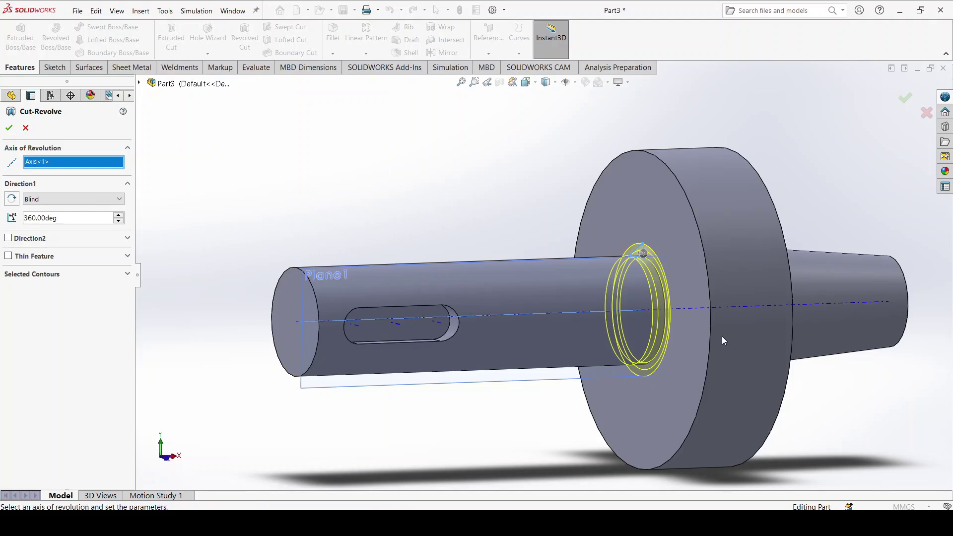
pyautogui.click(8, 129)
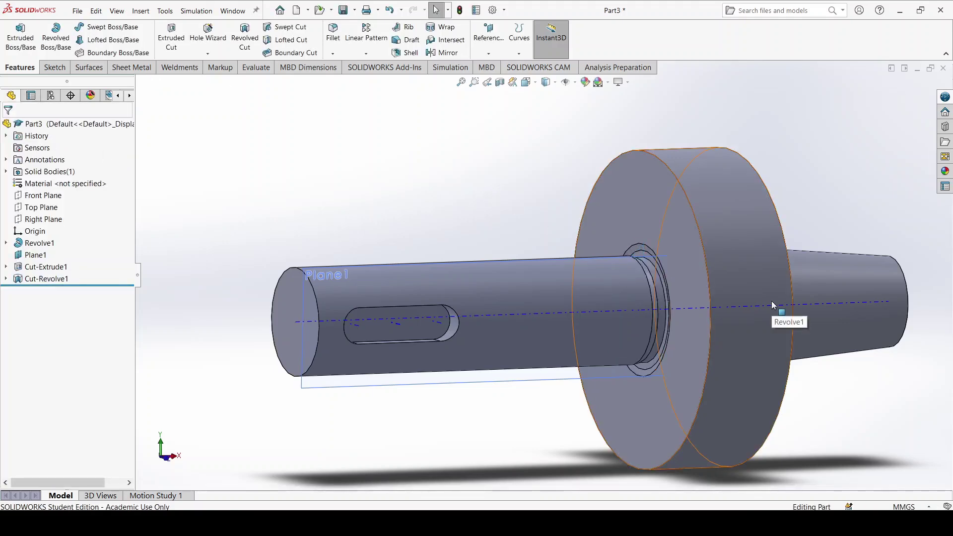
# Step: Fillet the three groove edges with a 0.2 mm radius
pyautogui.click(333, 34)
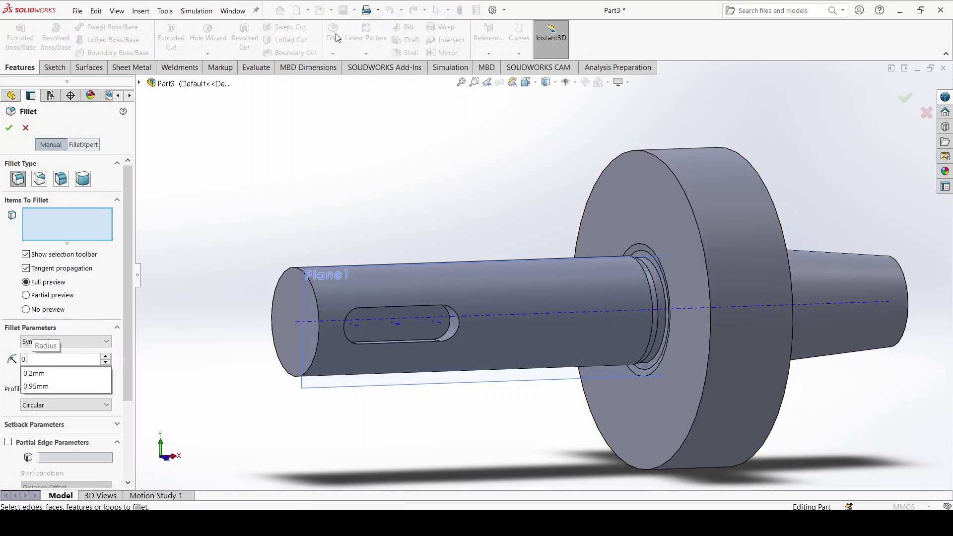
pyautogui.scroll(-5, 598, 213)
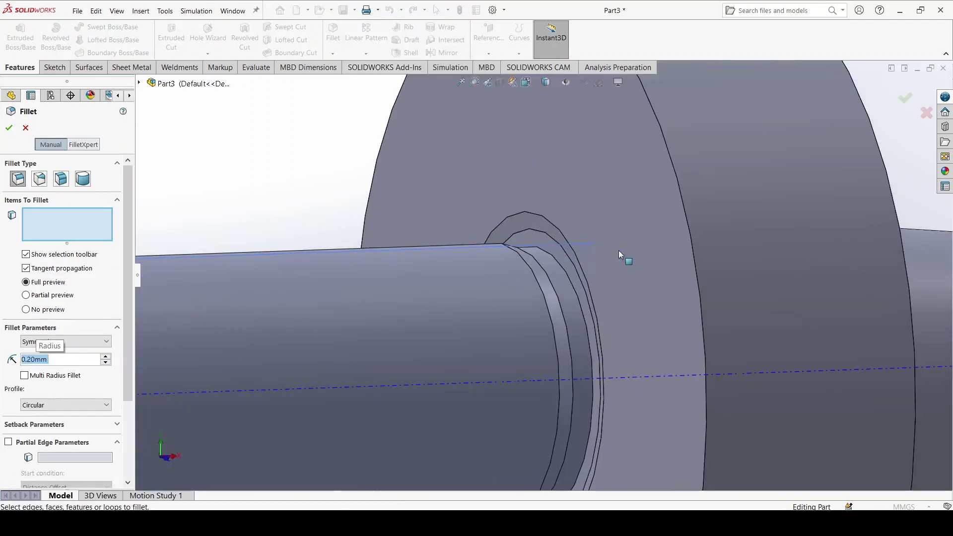
pyautogui.click(536, 233)
pyautogui.click(560, 264)
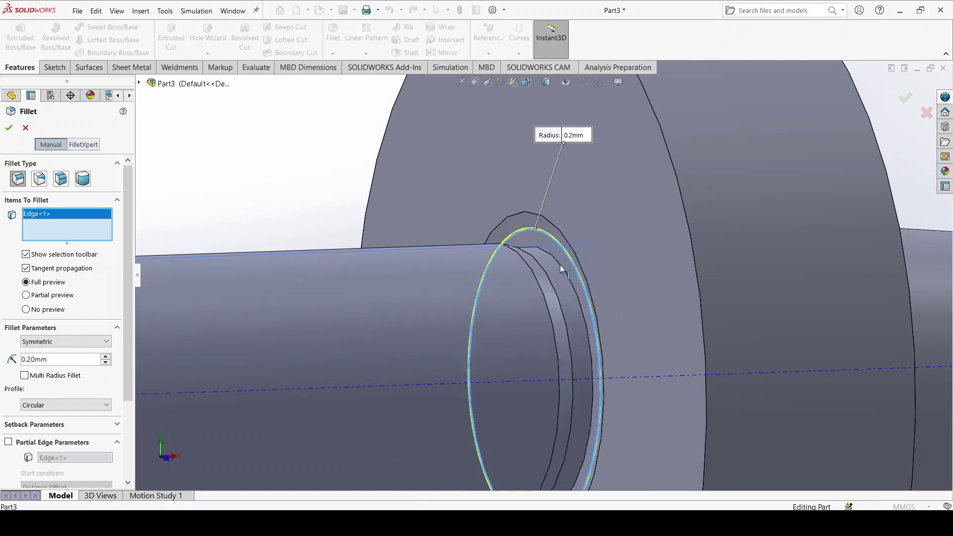
pyautogui.moveTo(560, 264); pyautogui.dragTo(538, 269, button='middle')
pyautogui.click(520, 253)
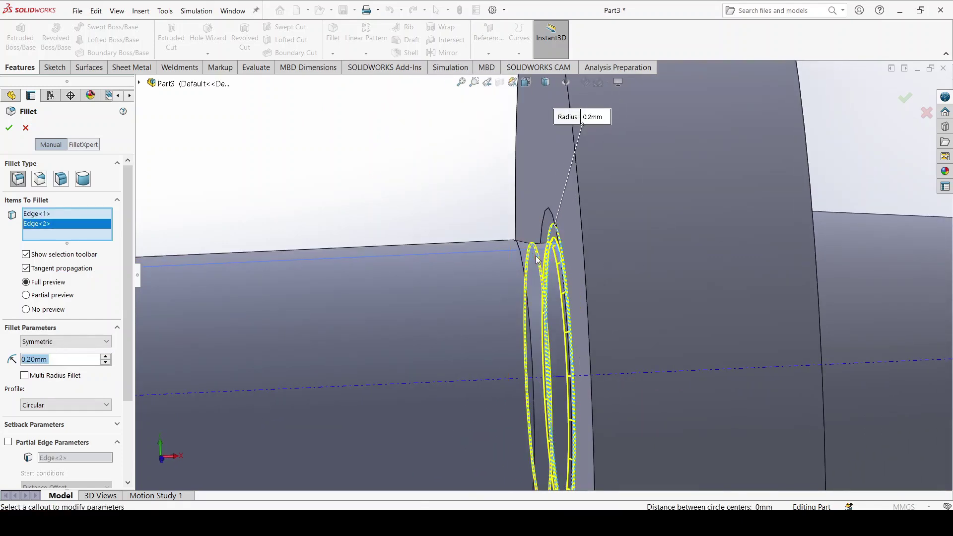
pyautogui.click(9, 127)
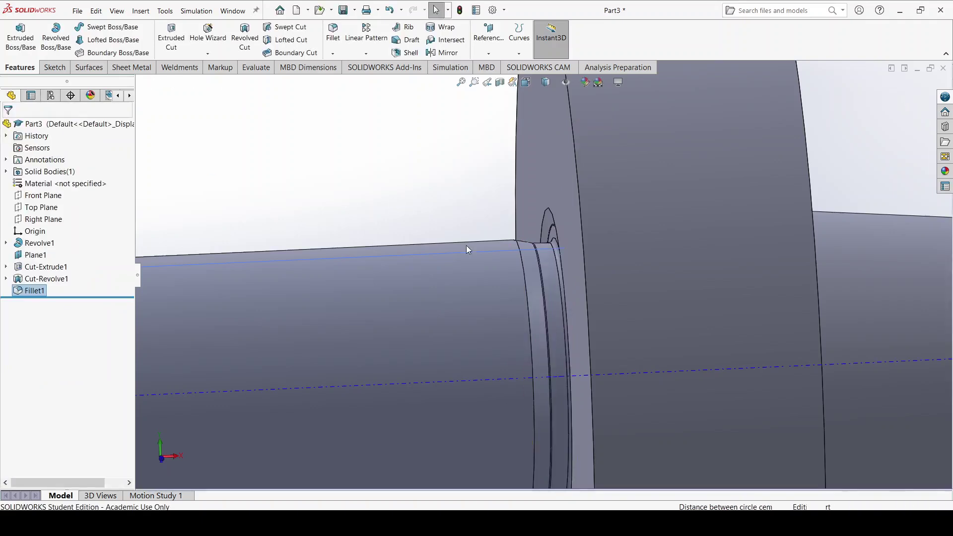
pyautogui.scroll(5, 585, 295)
pyautogui.scroll(2, 584, 295)
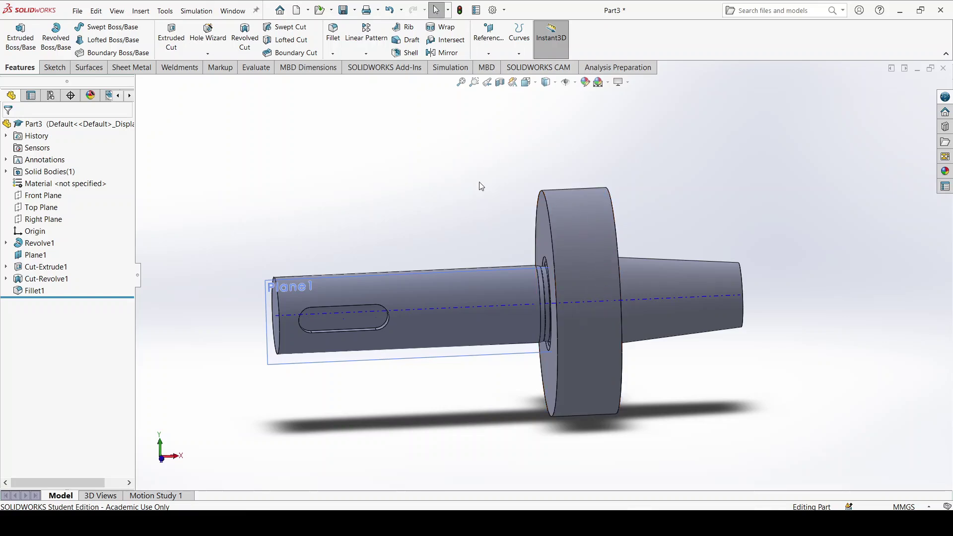
# Step: Fillet the edge where the cone meets the flange with a 1.5 mm radius
pyautogui.click(333, 33)
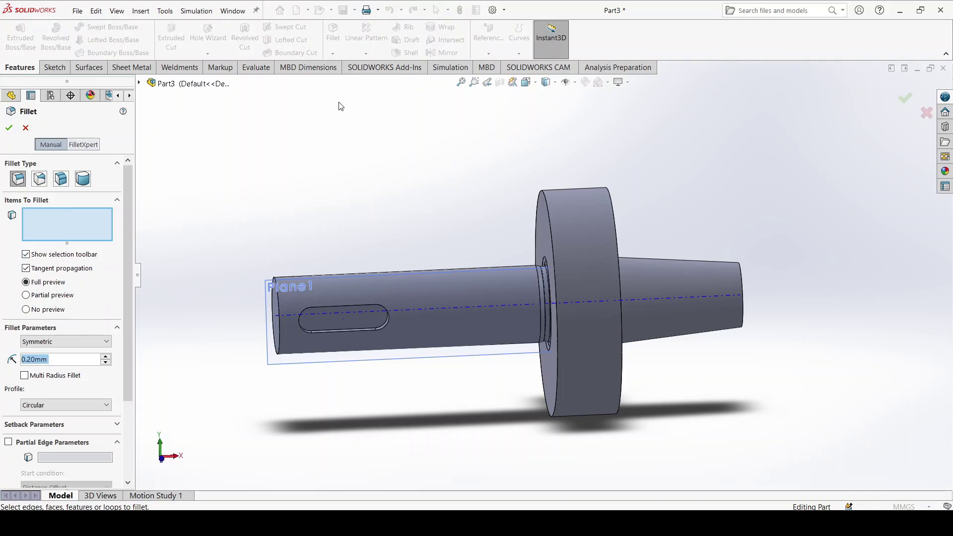
pyautogui.write('1.5')
pyautogui.press('Return')
pyautogui.moveTo(572, 227); pyautogui.dragTo(558, 248, button='middle')
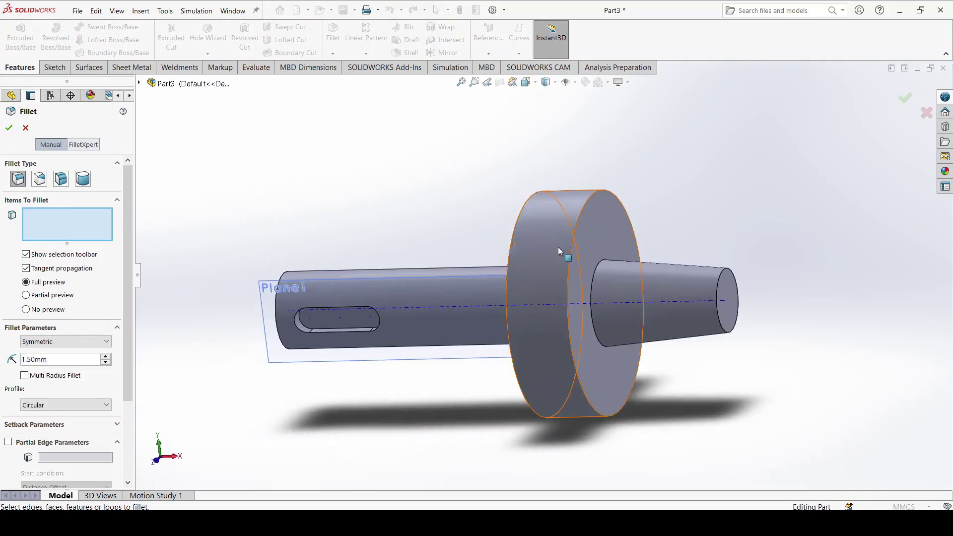
pyautogui.click(599, 267)
pyautogui.click(9, 127)
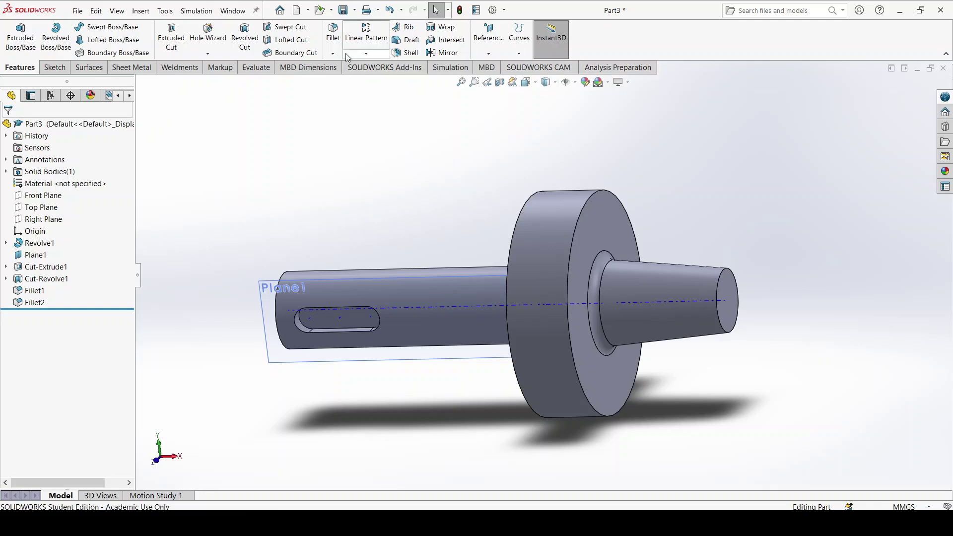
# Step: Chamfer both circular flange edges by 1 mm at 45°
pyautogui.click(333, 53)
pyautogui.click(341, 79)
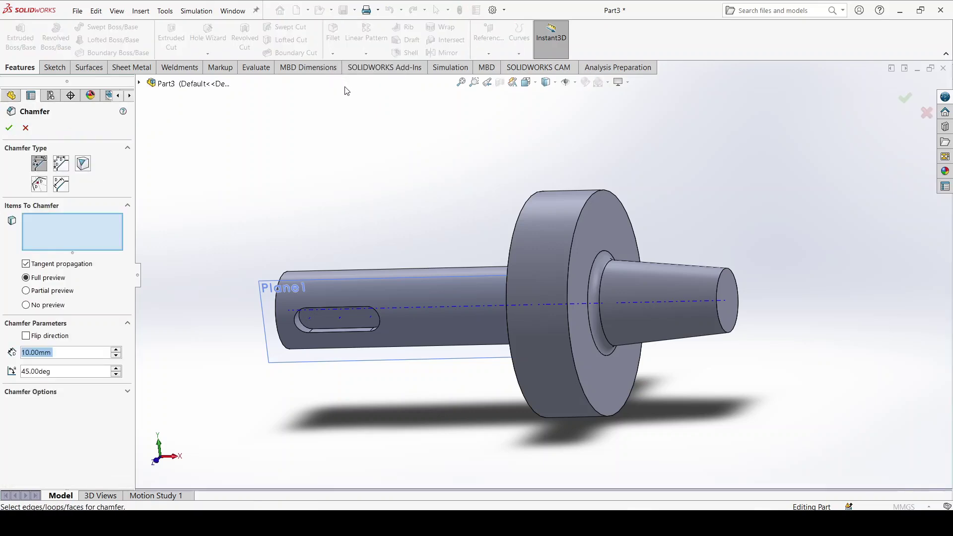
pyautogui.click(598, 194)
pyautogui.click(522, 208)
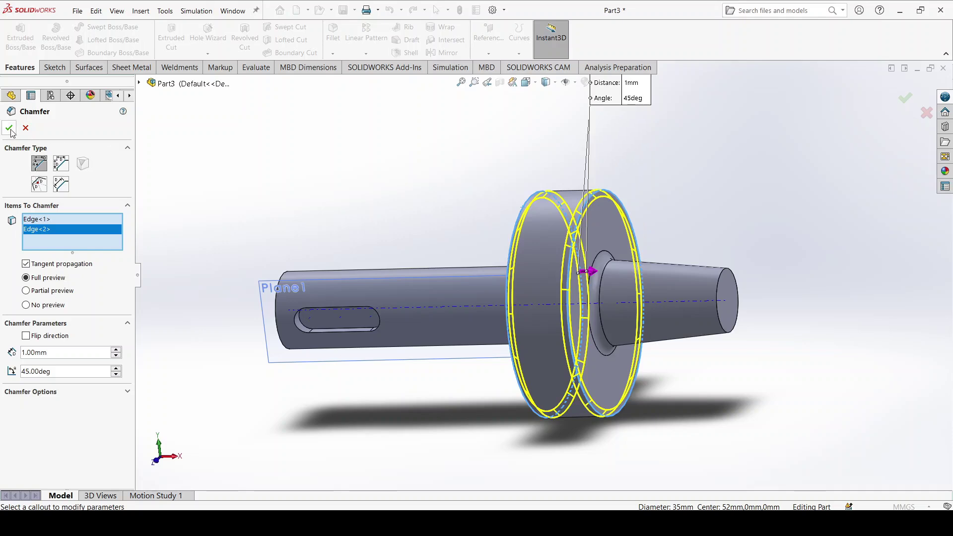
pyautogui.press('Return')
# Step: Start a 1.5 mm chamfer on the shaft's keyway-end edge
pyautogui.moveTo(406, 185); pyautogui.dragTo(275, 302, button='middle')
pyautogui.scroll(-5, 315, 286)
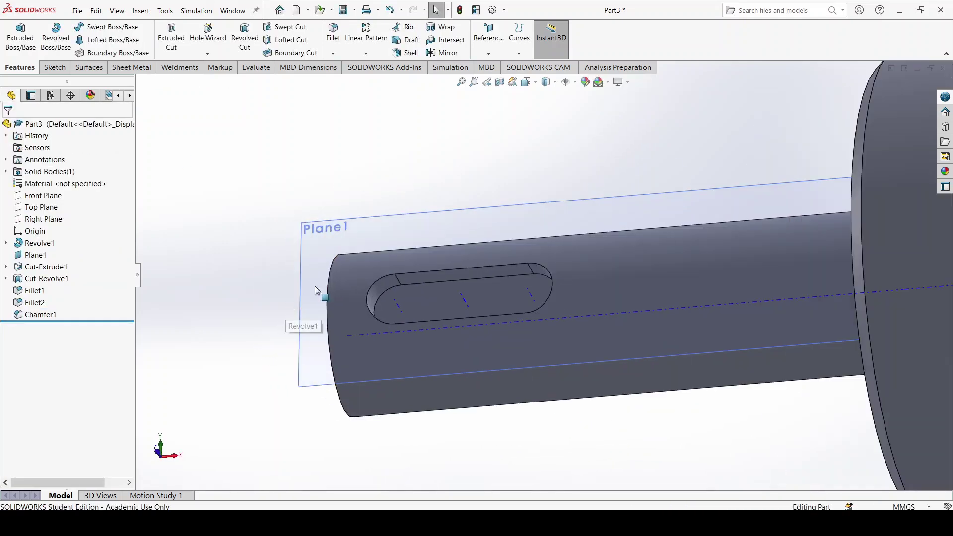
pyautogui.click(333, 55)
pyautogui.click(339, 80)
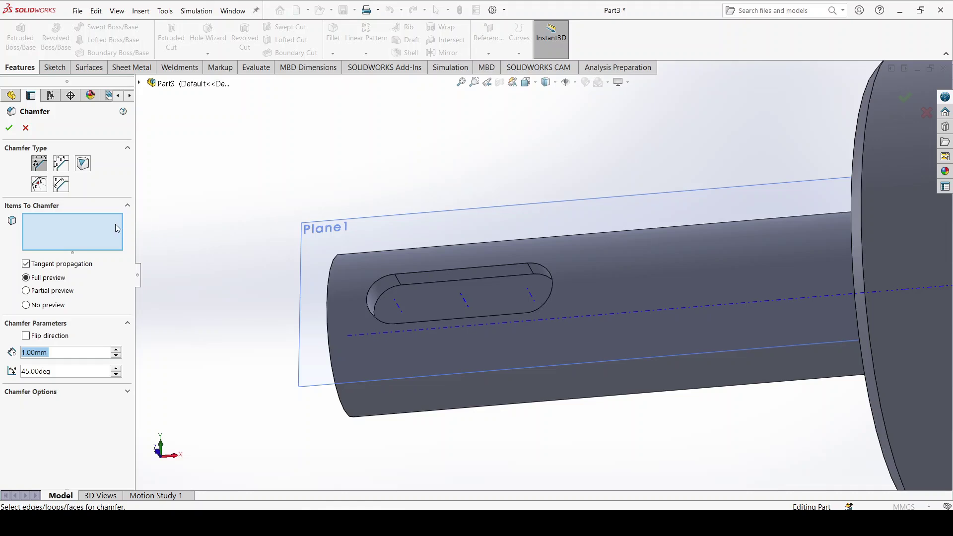
pyautogui.write('1.5')
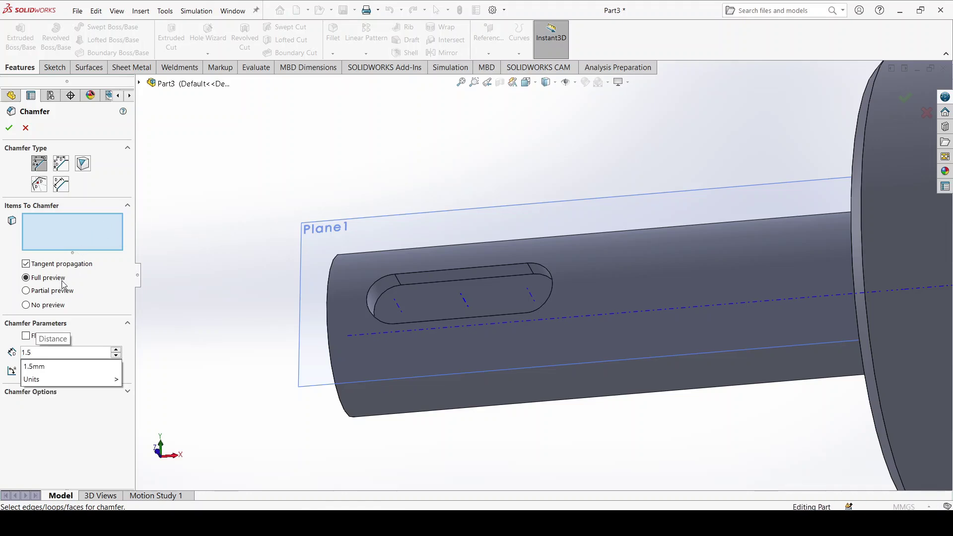
pyautogui.click(103, 325)
pyautogui.click(103, 325)
pyautogui.click(330, 274)
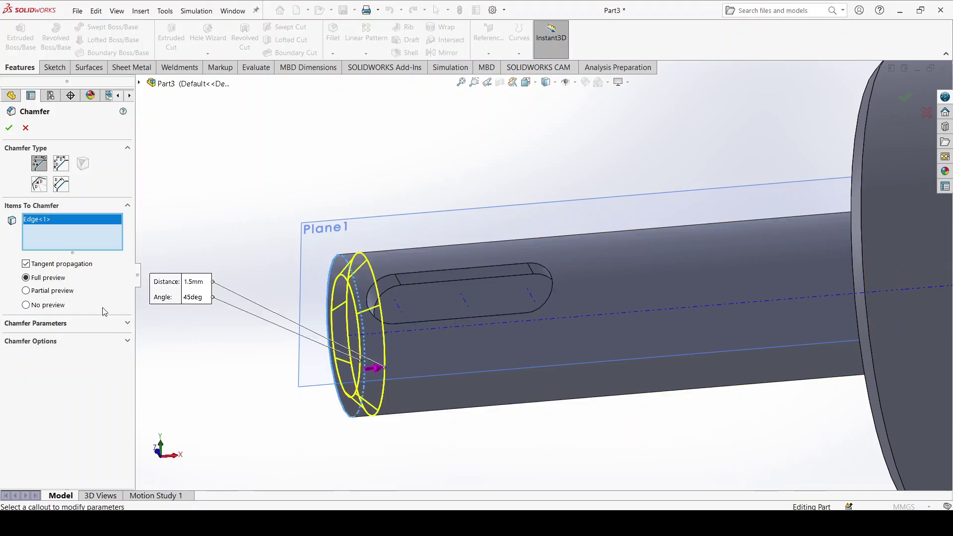
pyautogui.click(94, 325)
# Step: Set the keyway-end chamfer angle to 15° and accept Chamfer2
pyautogui.doubleClick(60, 372)
pyautogui.write('15')
pyautogui.press('Return')
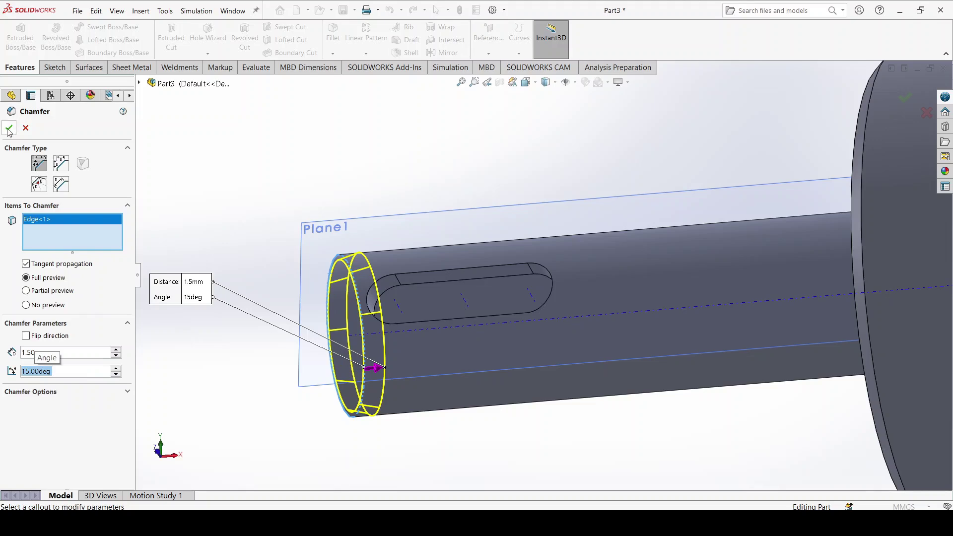
pyautogui.press('Return')
pyautogui.scroll(4, 545, 294)
pyautogui.moveTo(545, 293); pyautogui.dragTo(475, 288, button='middle')
pyautogui.scroll(-3, 490, 293)
pyautogui.scroll(3, 490, 293)
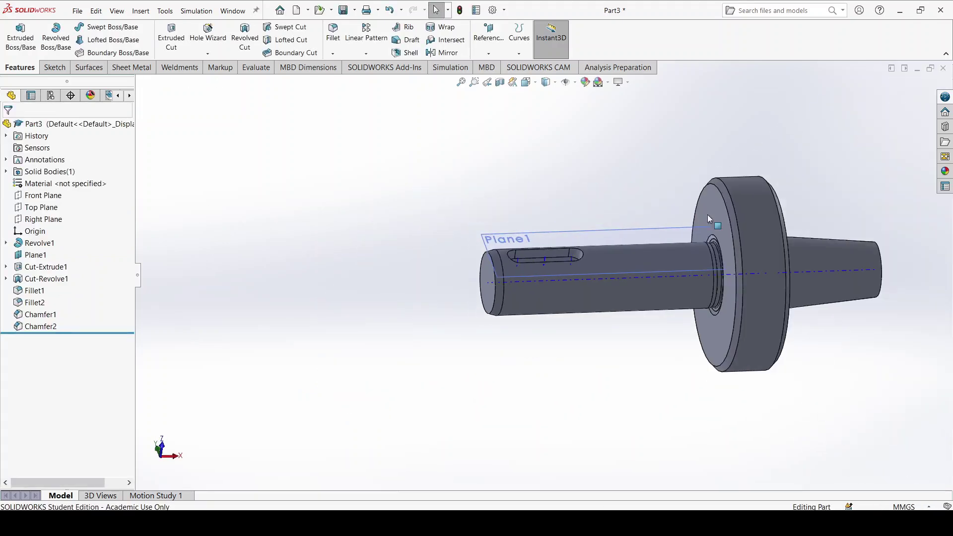
pyautogui.keyDown('ctrl'); pyautogui.moveTo(841, 273); pyautogui.dragTo(748, 258, button='middle'); pyautogui.keyUp('ctrl')
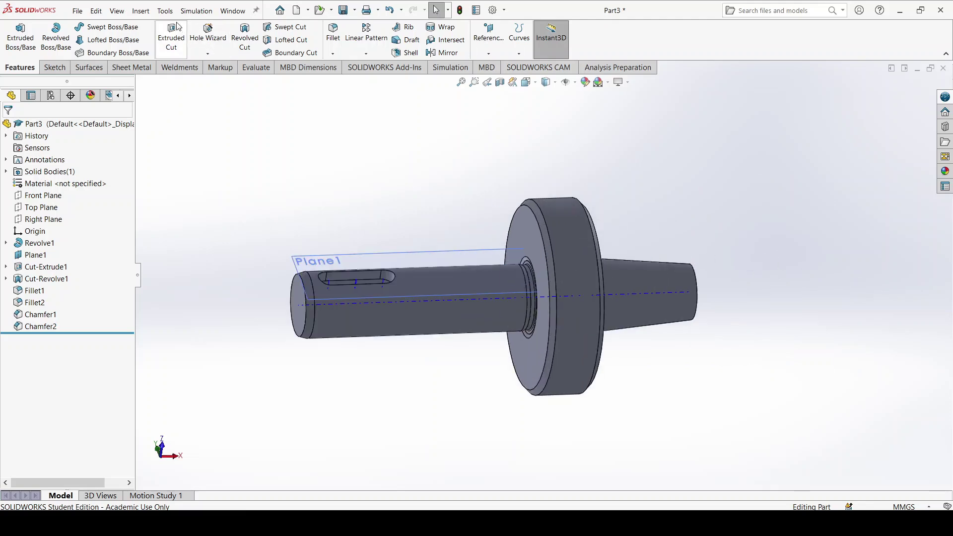
# Step: Turn off the Temporary Axes display
pyautogui.click(116, 11)
pyautogui.moveTo(231, 109)
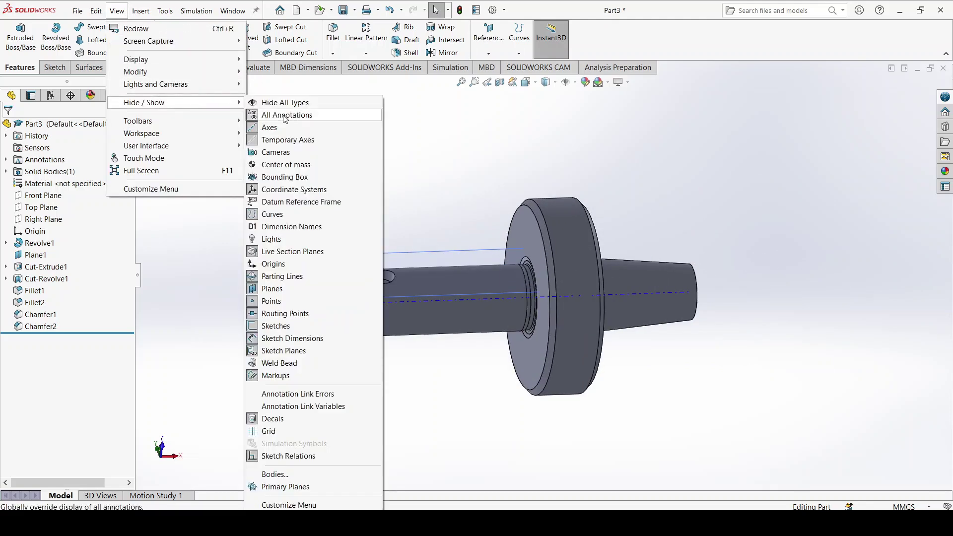
pyautogui.click(291, 140)
pyautogui.scroll(-3, 427, 219)
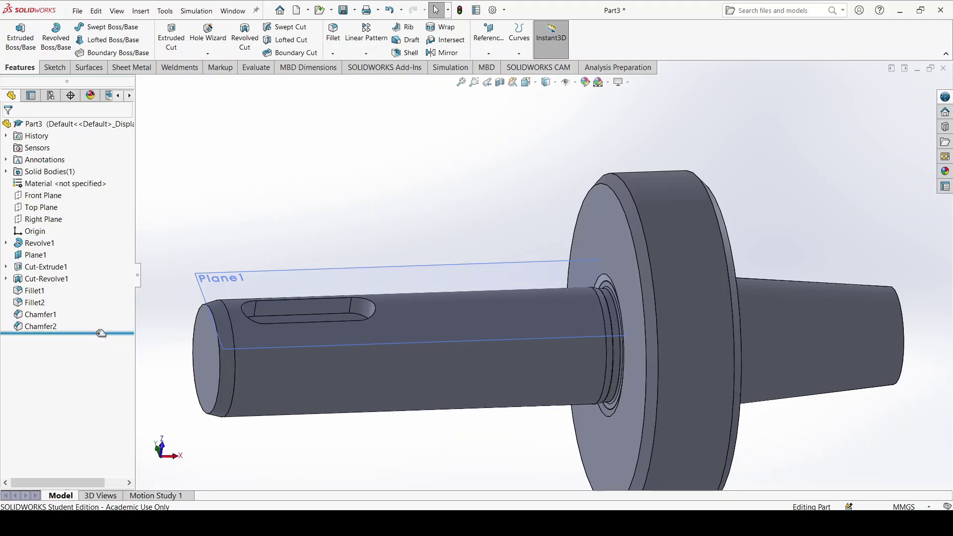
# Step: Roll the history back below Cut-Extrude1 and place a new hole on the tapered end face
pyautogui.moveTo(101, 333); pyautogui.dragTo(86, 273)
pyautogui.scroll(-3, 401, 196)
pyautogui.moveTo(415, 201); pyautogui.dragTo(697, 297, button='middle')
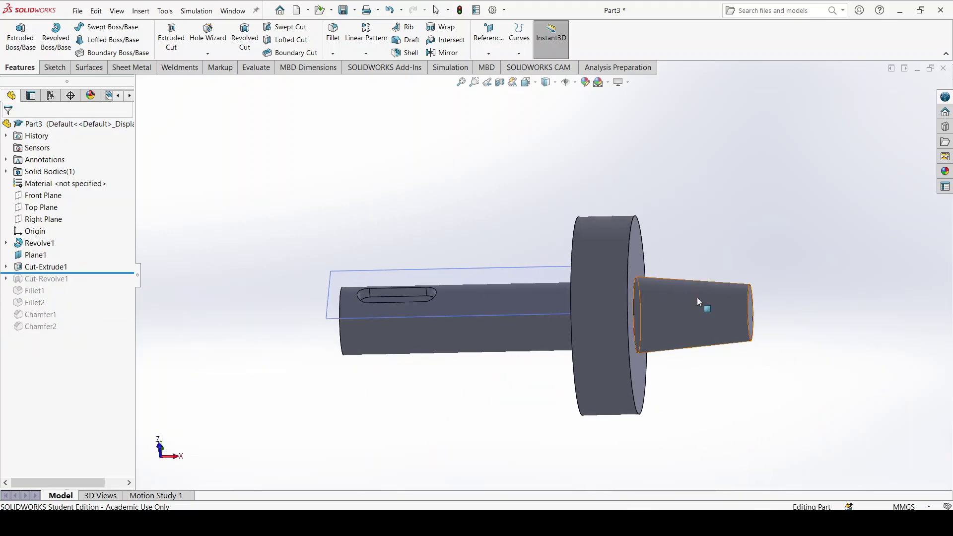
pyautogui.click(215, 43)
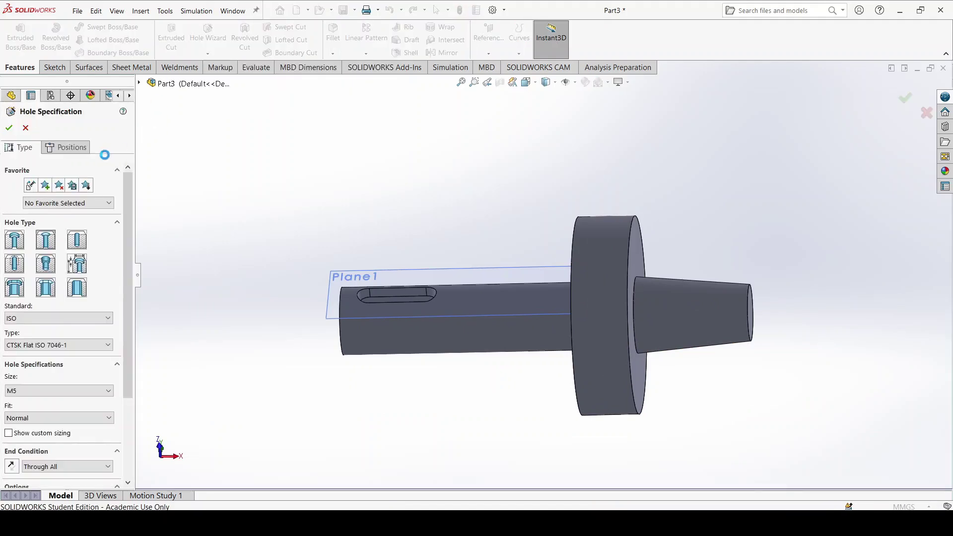
pyautogui.click(69, 147)
pyautogui.moveTo(696, 308); pyautogui.dragTo(645, 278, button='middle')
pyautogui.scroll(-5, 624, 268)
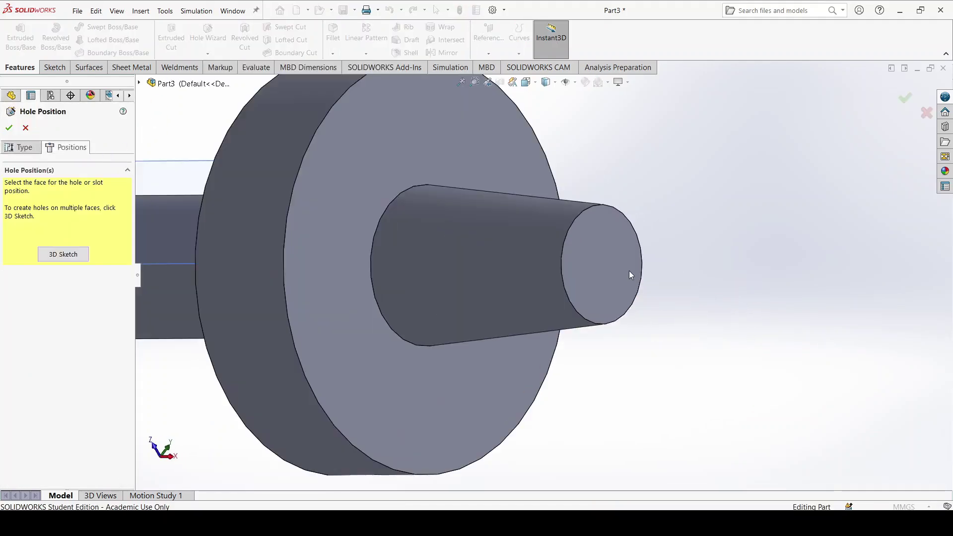
pyautogui.click(624, 268)
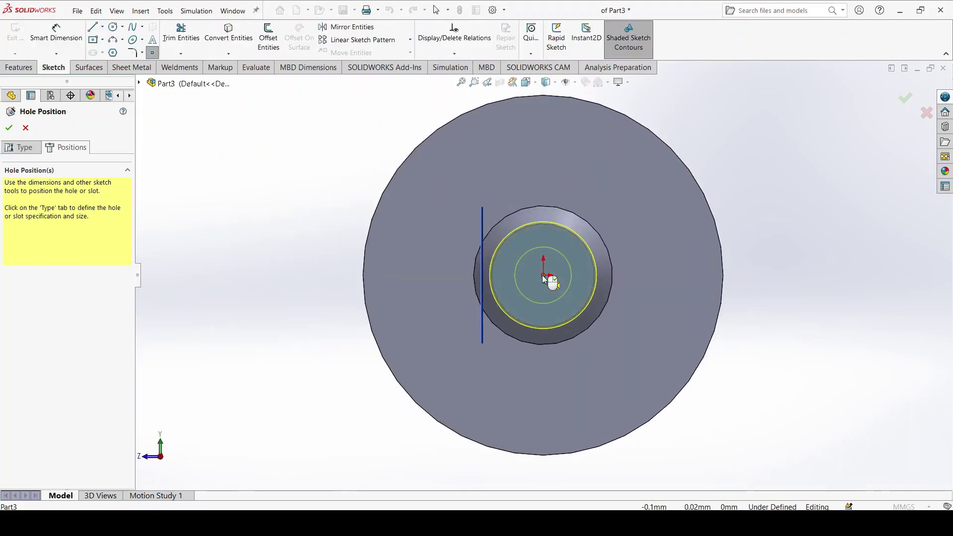
# Step: Make the hole an M5 blind tapped hole with 12 mm thread depth
pyautogui.click(21, 147)
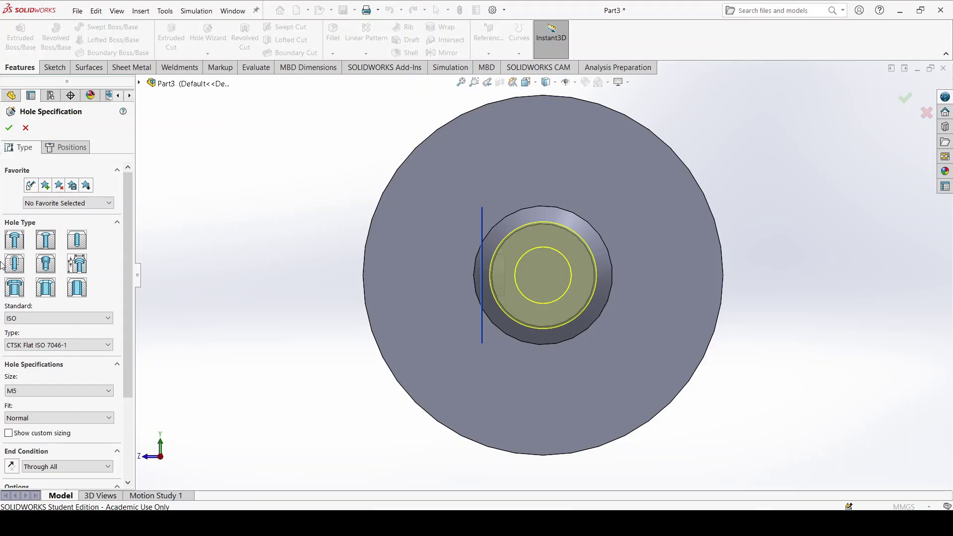
pyautogui.click(13, 264)
pyautogui.click(47, 344)
pyautogui.click(36, 373)
pyautogui.click(99, 439)
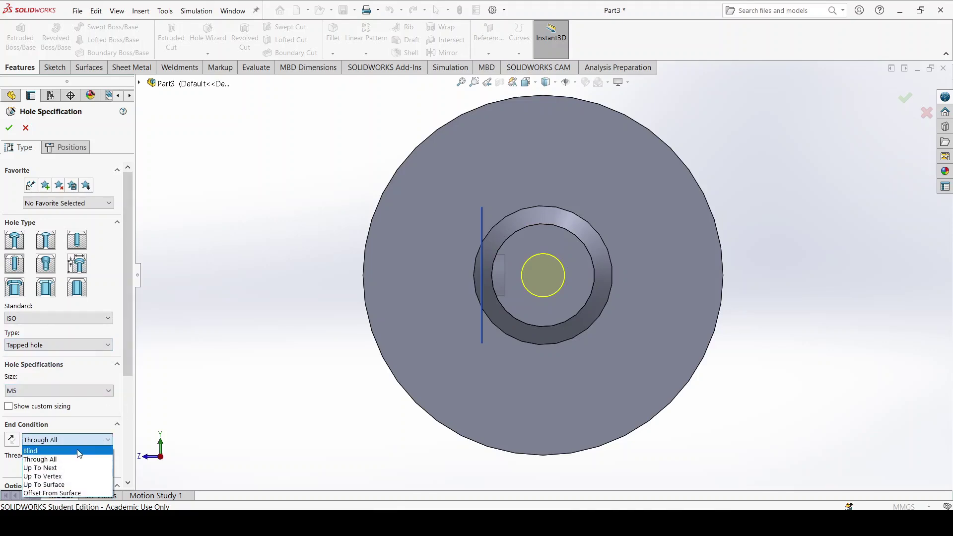
pyautogui.click(50, 449)
pyautogui.moveTo(129, 338); pyautogui.dragTo(124, 374)
pyautogui.moveTo(50, 451); pyautogui.dragTo(12, 449)
pyautogui.write('12')
pyautogui.press('Return')
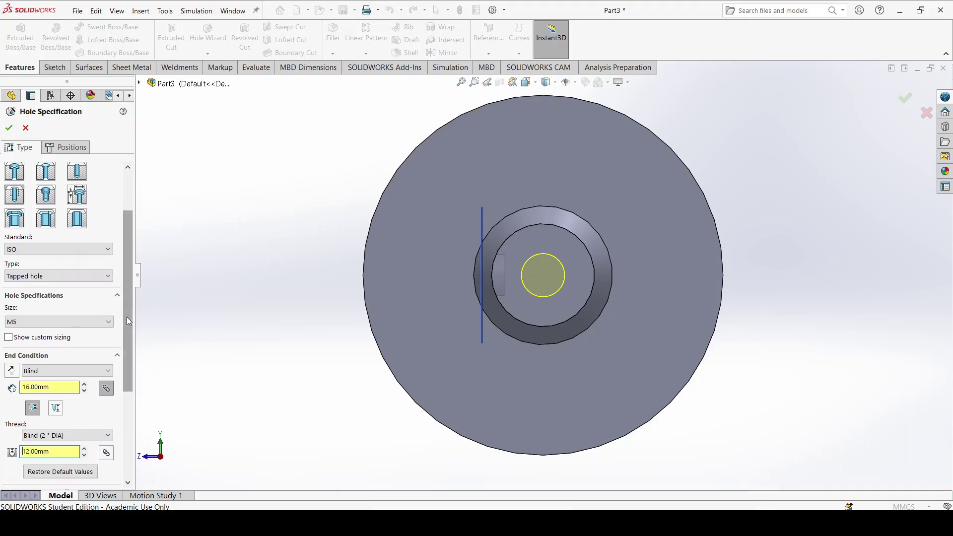
pyautogui.moveTo(127, 317); pyautogui.dragTo(128, 403)
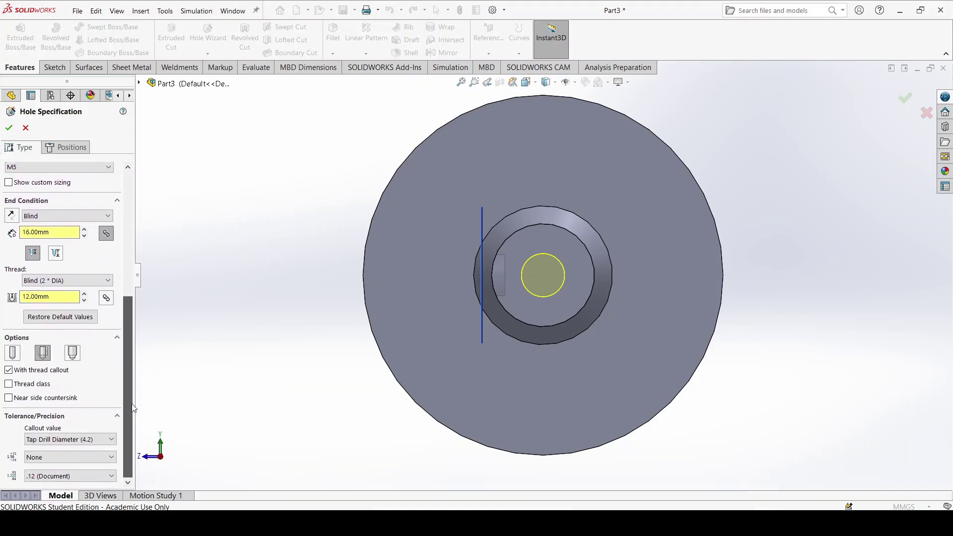
pyautogui.click(9, 128)
pyautogui.moveTo(310, 266); pyautogui.dragTo(501, 243, button='middle')
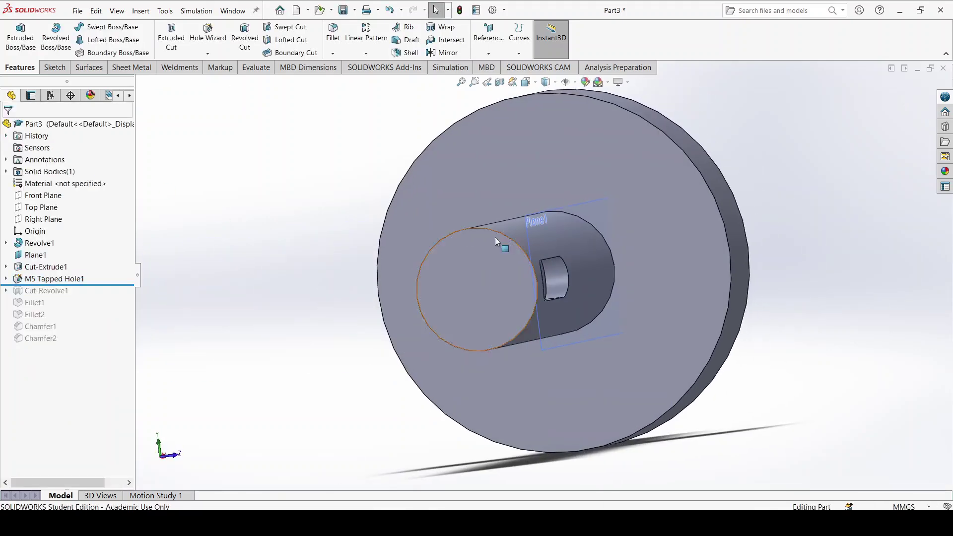
# Step: Place an M5 tapped hole, 16 mm blind with 12 mm thread, on the keyed end face
pyautogui.click(208, 35)
pyautogui.click(67, 147)
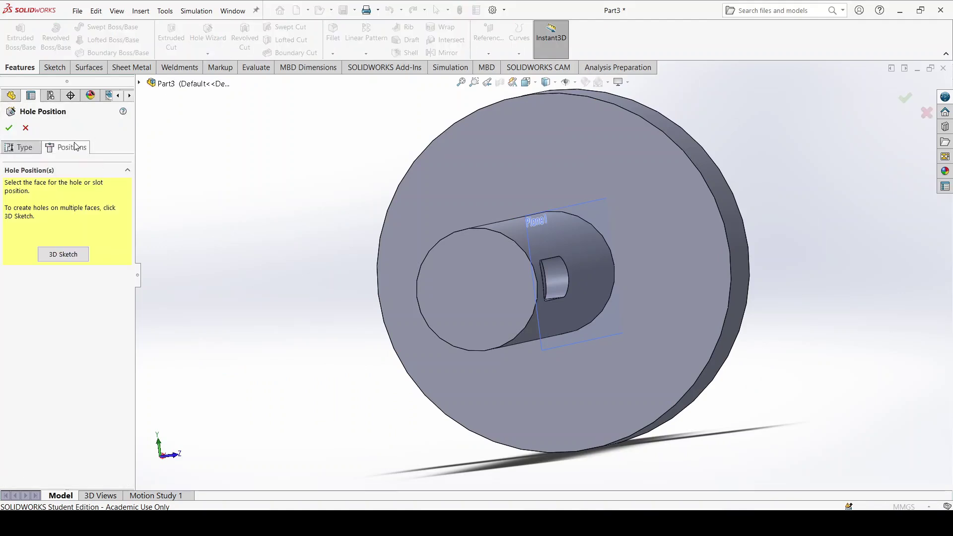
pyautogui.moveTo(467, 299); pyautogui.dragTo(447, 302, button='middle')
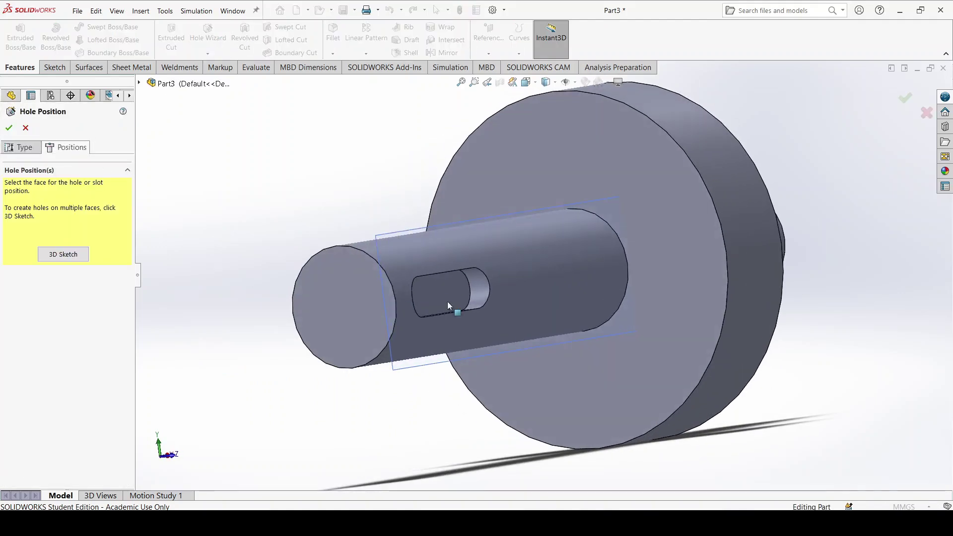
pyautogui.click(350, 303)
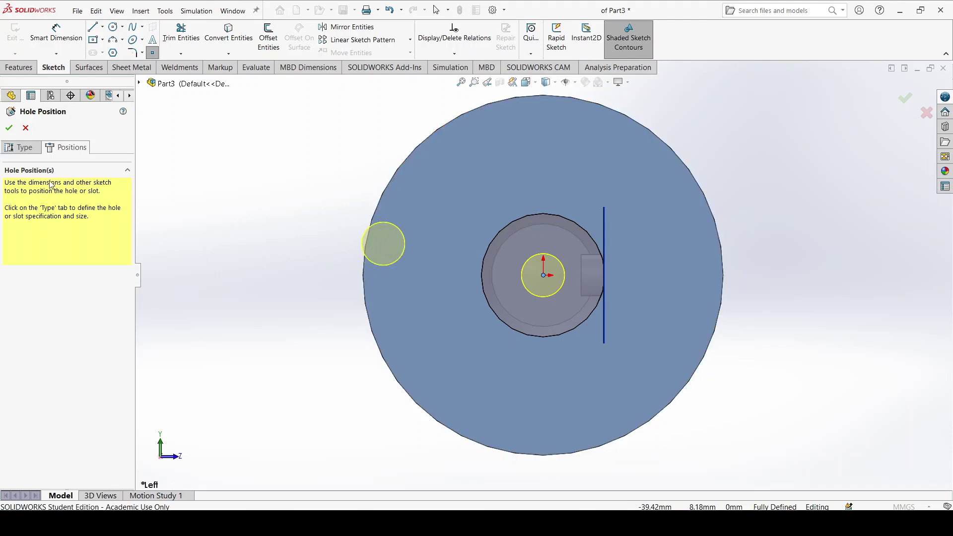
pyautogui.click(22, 150)
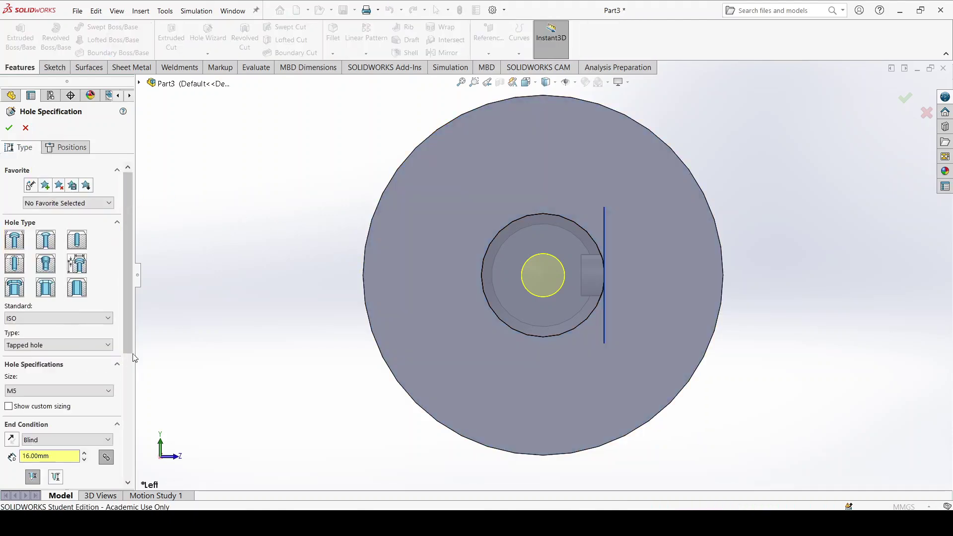
pyautogui.scroll(-5, 129, 380)
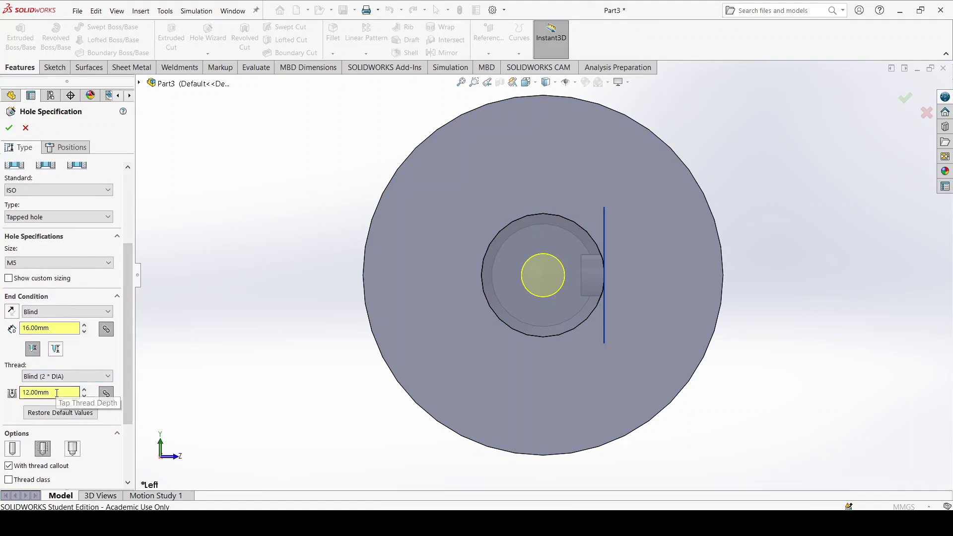
pyautogui.scroll(-3, 132, 386)
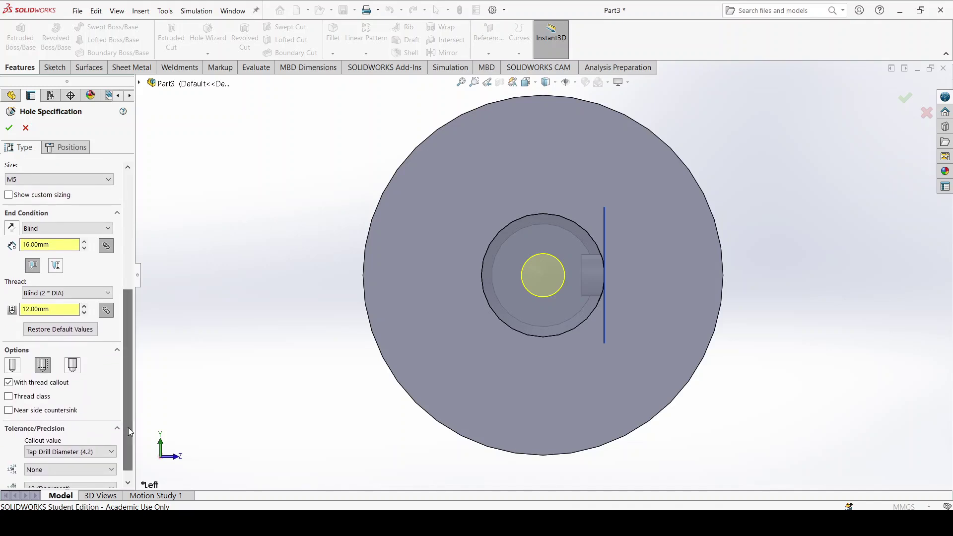
pyautogui.click(8, 128)
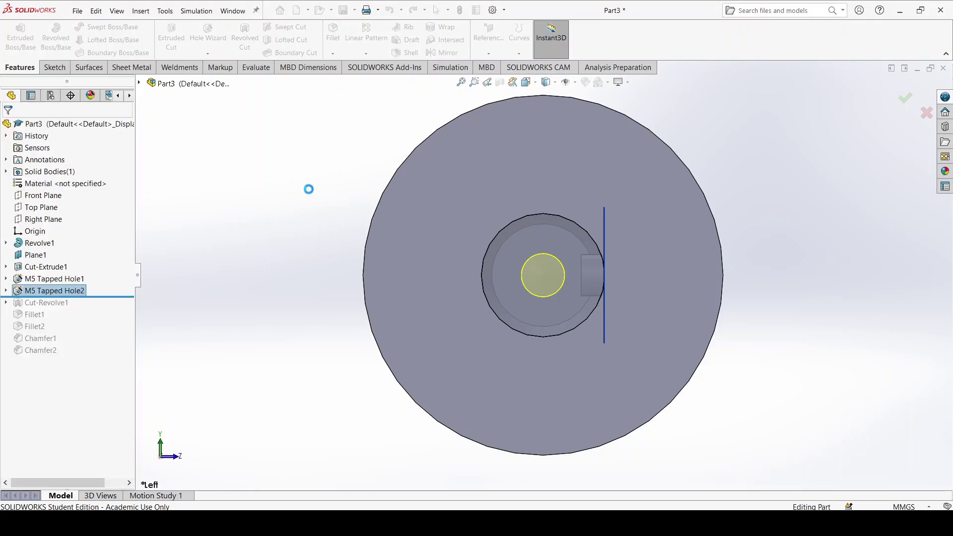
# Step: Roll the feature tree forward to restore the groove, fillets and chamfers
pyautogui.moveTo(386, 276); pyautogui.dragTo(283, 281, button='middle')
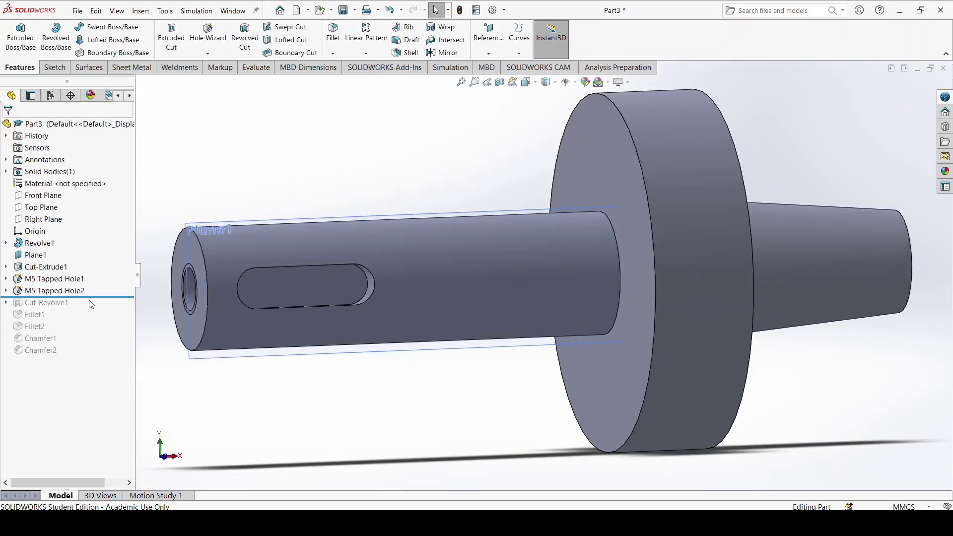
pyautogui.moveTo(95, 297); pyautogui.dragTo(90, 358)
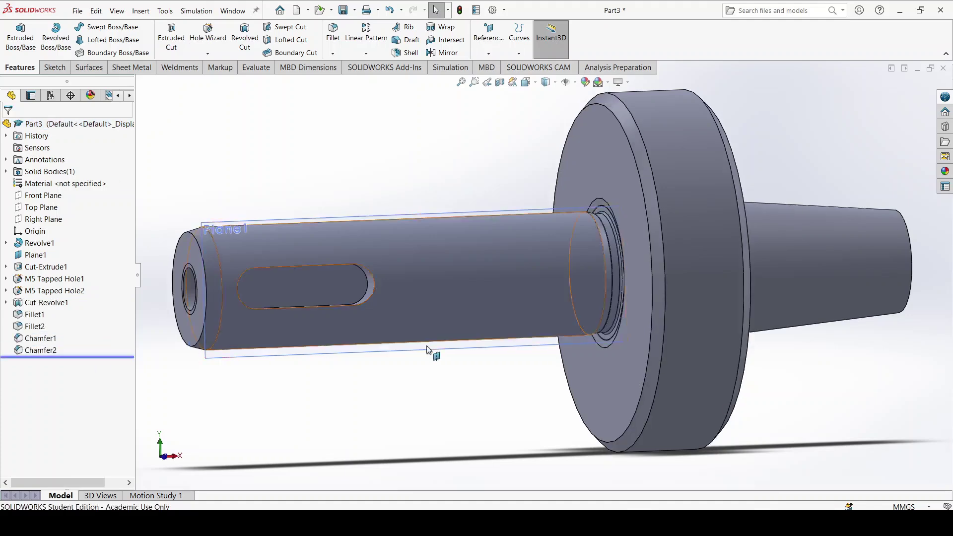
pyautogui.moveTo(348, 392); pyautogui.dragTo(555, 369, button='middle')
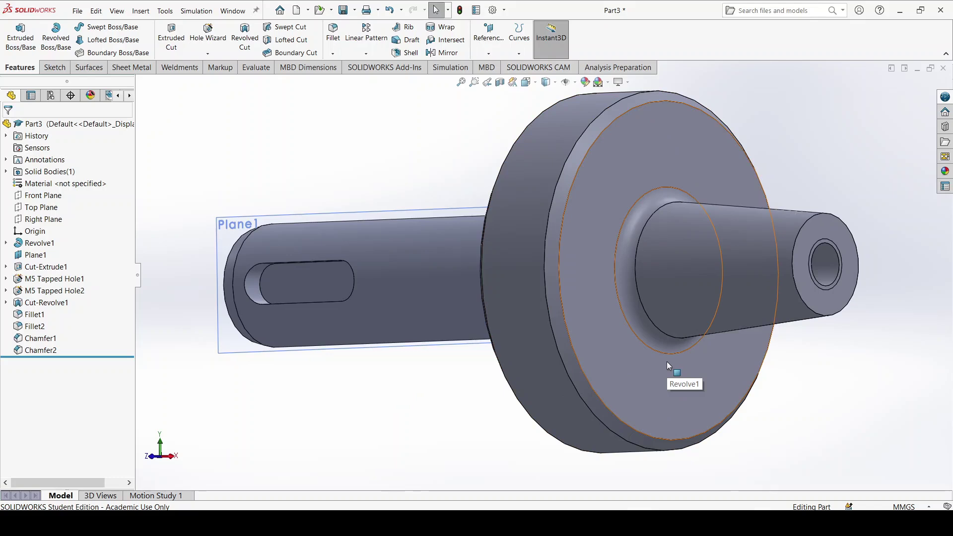
# Step: Chamfer the tapped hole's edge on the tapered end at 0.9 mm and 45°
pyautogui.click(333, 53)
pyautogui.click(338, 77)
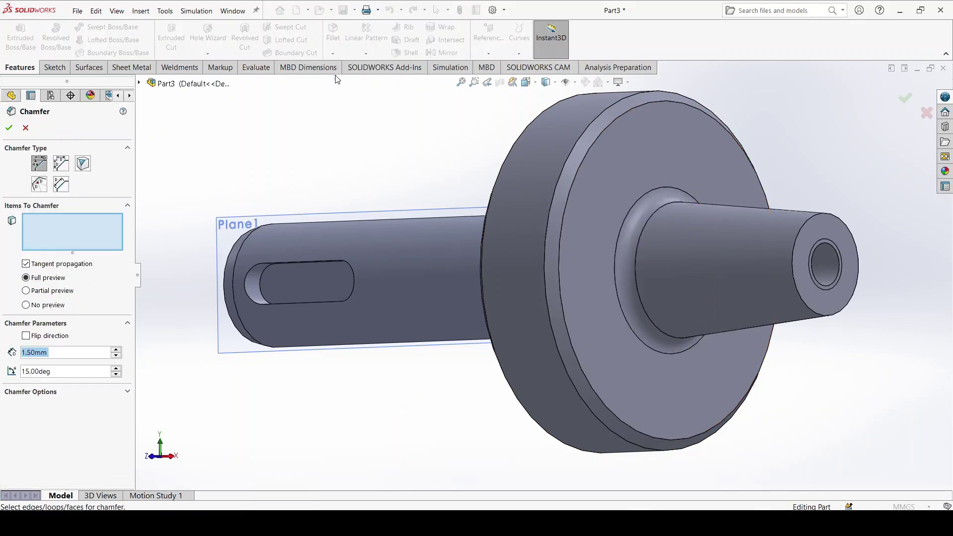
pyautogui.write('0.9')
pyautogui.press('Return')
pyautogui.press('Tab')
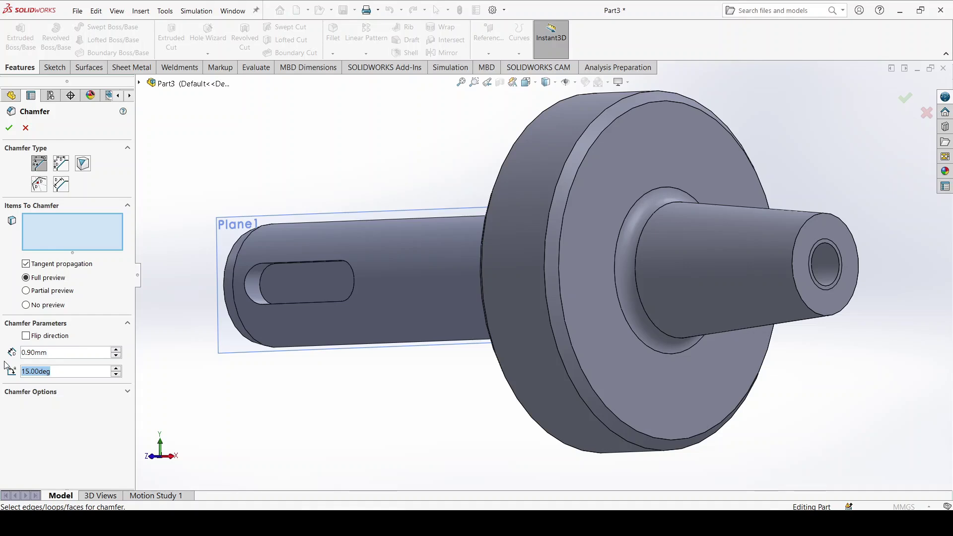
pyautogui.write('45')
pyautogui.press('Return')
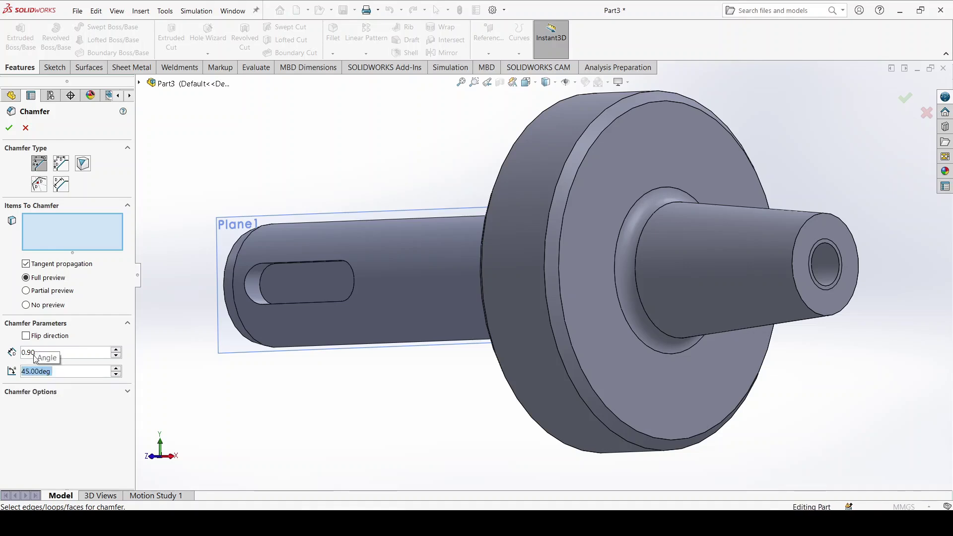
pyautogui.click(827, 248)
pyautogui.press('Return')
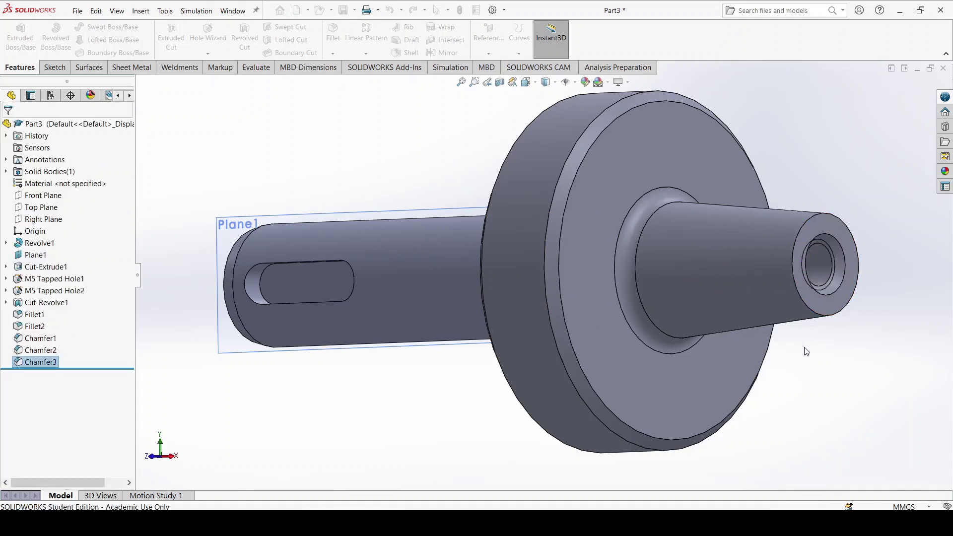
pyautogui.moveTo(815, 364); pyautogui.dragTo(769, 336, button='middle')
pyautogui.scroll(5, 809, 351)
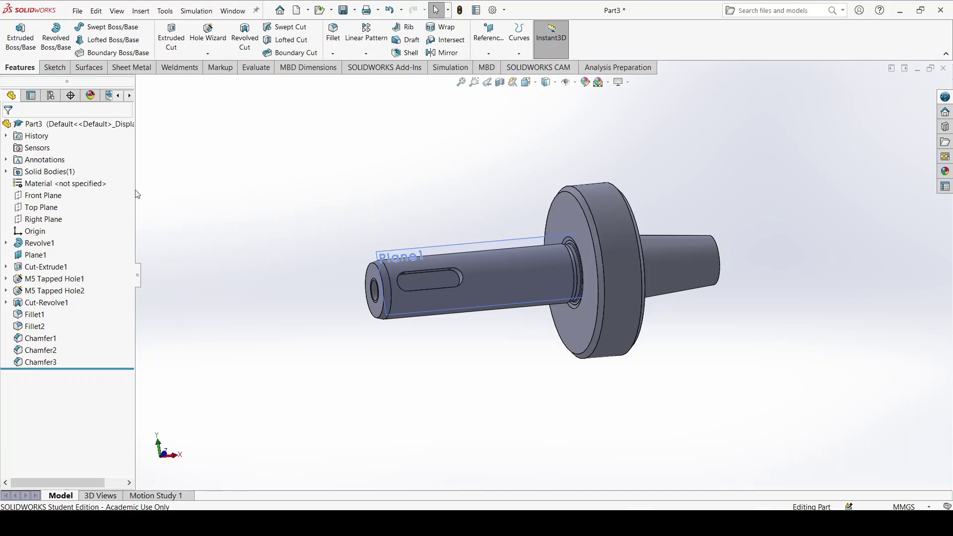
# Step: Assign DIN Steel (Free Cutting) 1.0718 (11SMnPb30) as the part's material
pyautogui.rightClick(83, 184)
pyautogui.click(97, 193)
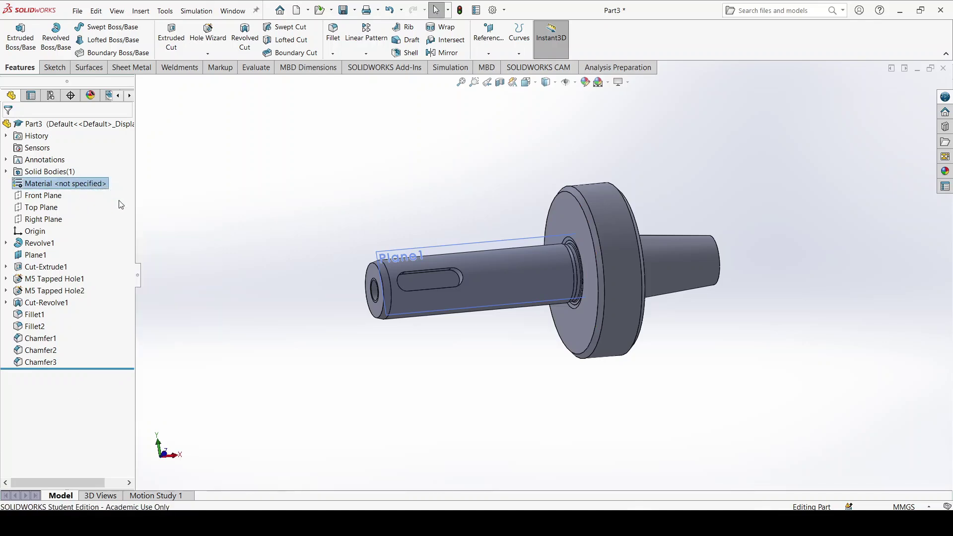
pyautogui.click(261, 130)
pyautogui.click(252, 118)
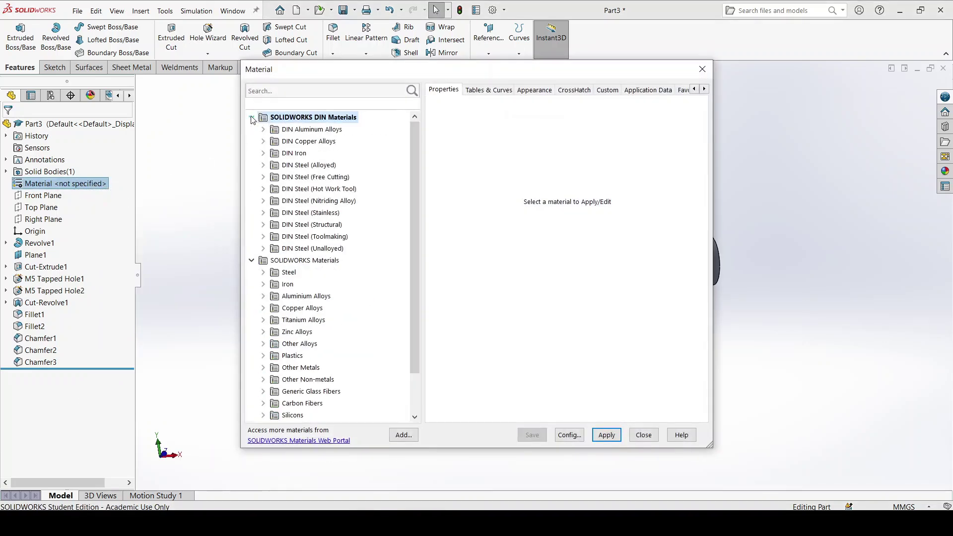
pyautogui.click(263, 177)
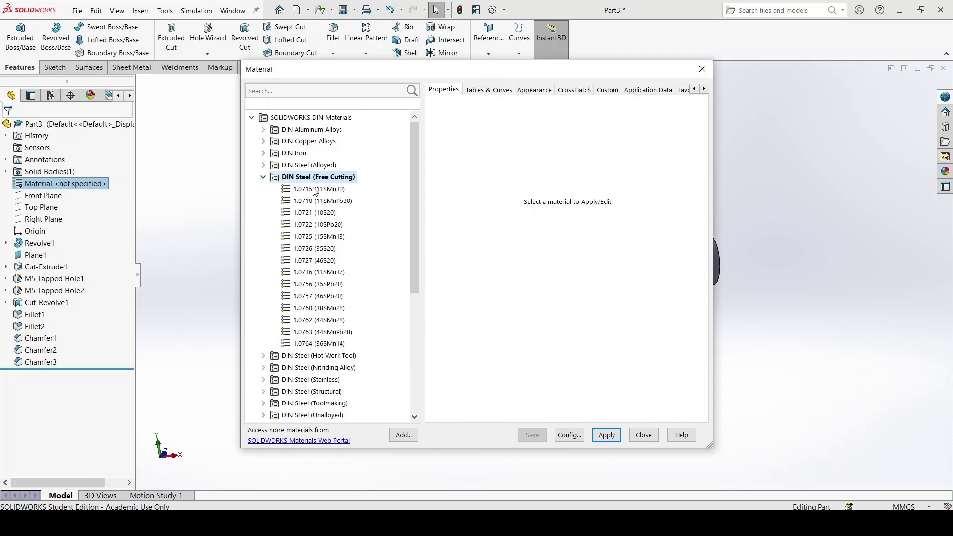
pyautogui.click(342, 203)
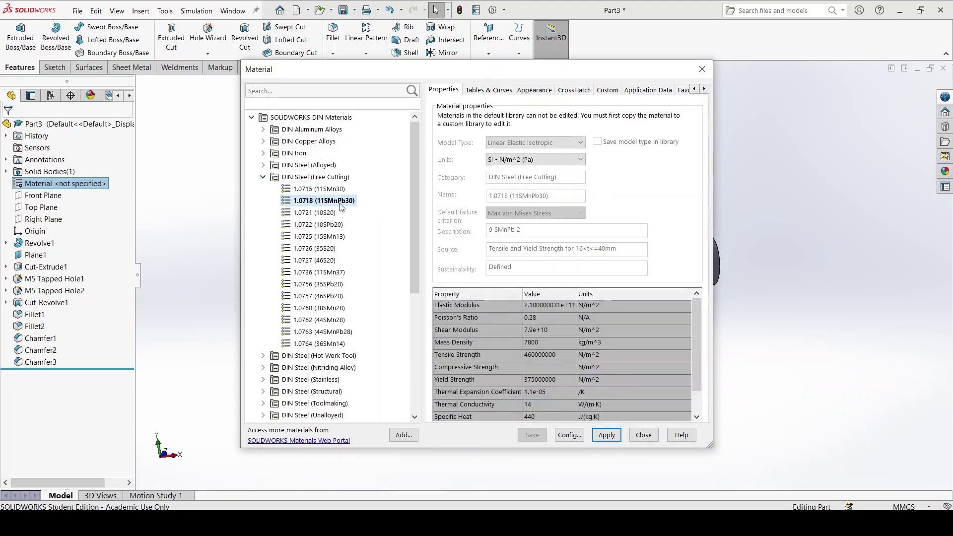
pyautogui.click(607, 435)
pyautogui.click(645, 435)
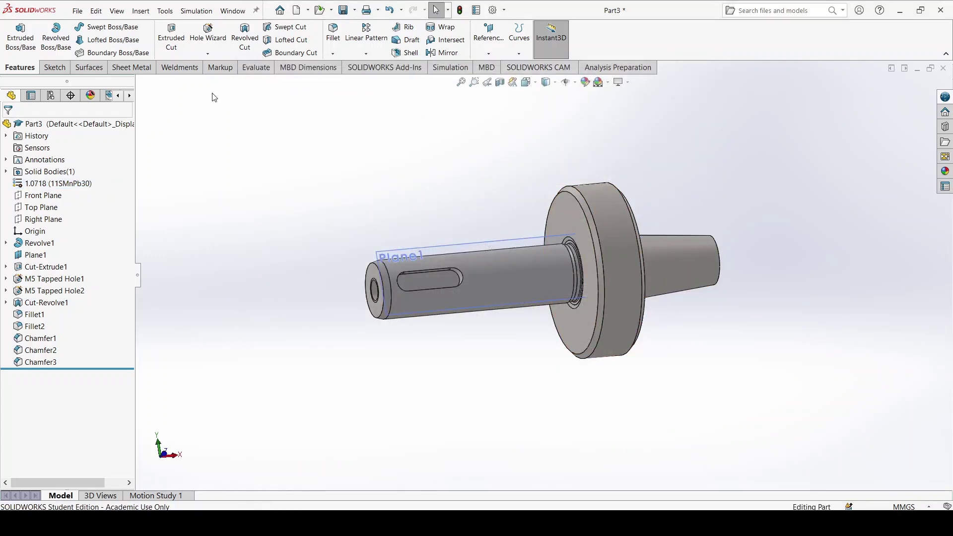
# Step: In the part's custom properties, add a Description property with value 'Axel'
pyautogui.click(78, 10)
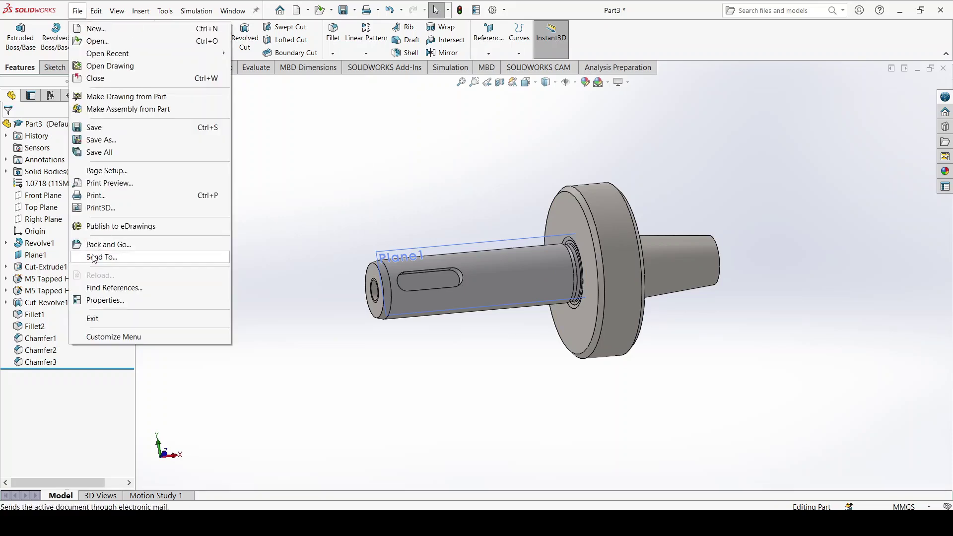
pyautogui.click(105, 300)
pyautogui.click(340, 219)
pyautogui.click(341, 219)
pyautogui.click(280, 233)
pyautogui.click(433, 224)
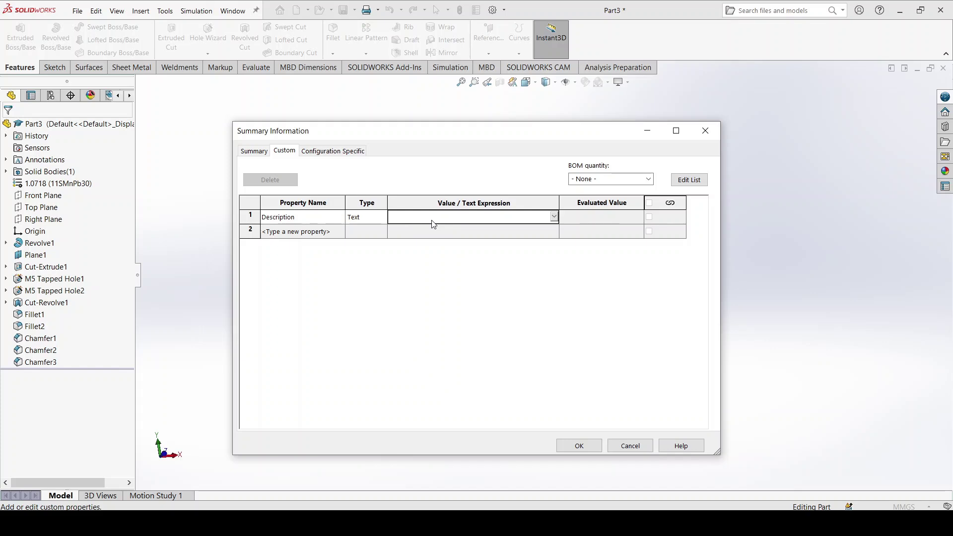
pyautogui.write('Axel')
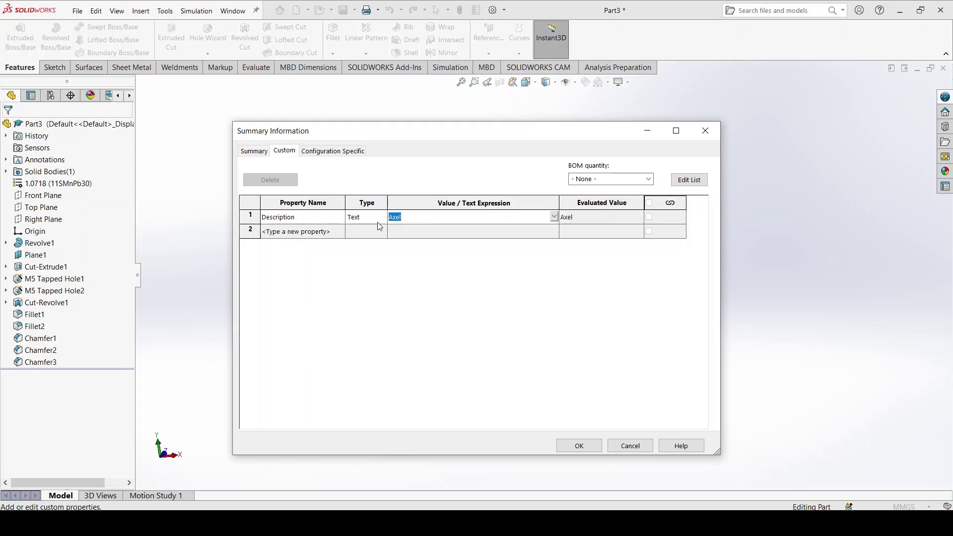
# Step: Add a Material property linked to the part's material (SW-Material)
pyautogui.click(336, 231)
pyautogui.click(340, 232)
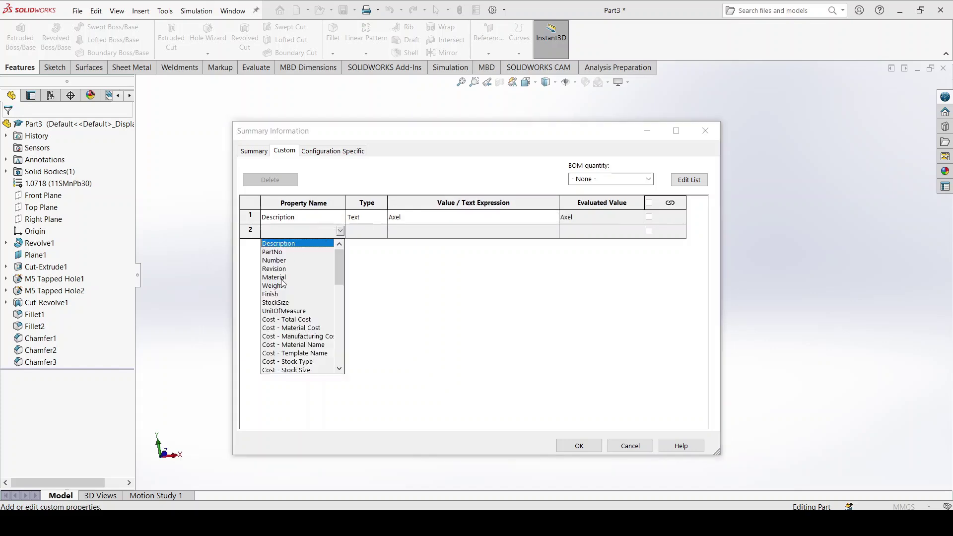
pyautogui.click(282, 280)
pyautogui.click(556, 232)
pyautogui.click(554, 231)
pyautogui.click(474, 244)
# Step: Add a Weight property linked to the part's mass (SW-Mass), 123.71 g
pyautogui.click(346, 248)
pyautogui.click(343, 250)
pyautogui.click(277, 304)
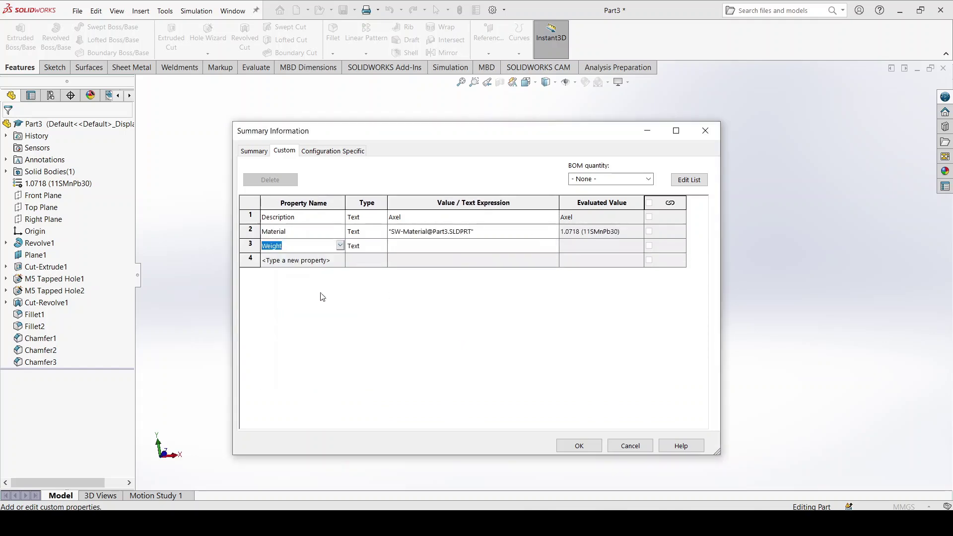
pyautogui.click(554, 251)
pyautogui.click(490, 246)
pyautogui.click(410, 268)
pyautogui.press('Return')
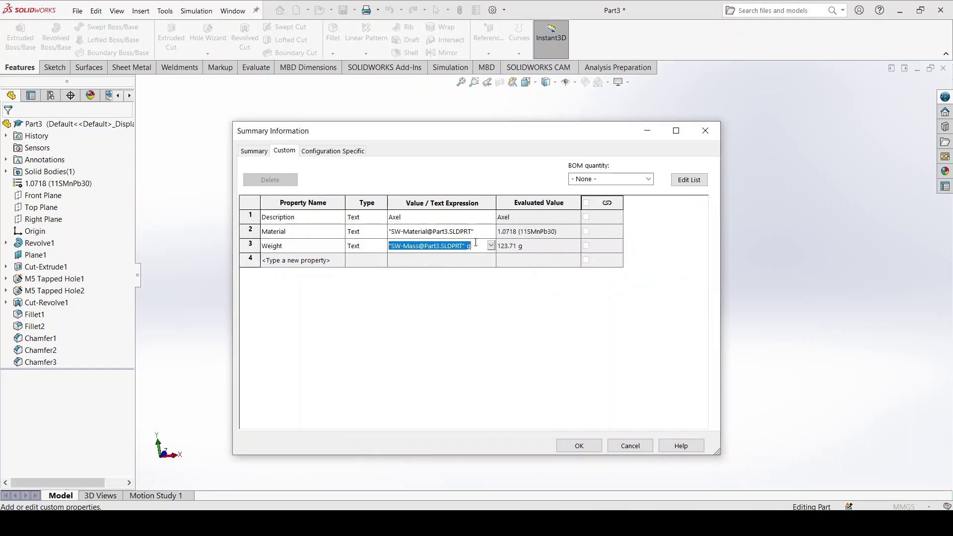
# Step: Add a Finish property with value 'Inoljas' and save the custom properties
pyautogui.click(343, 264)
pyautogui.click(341, 260)
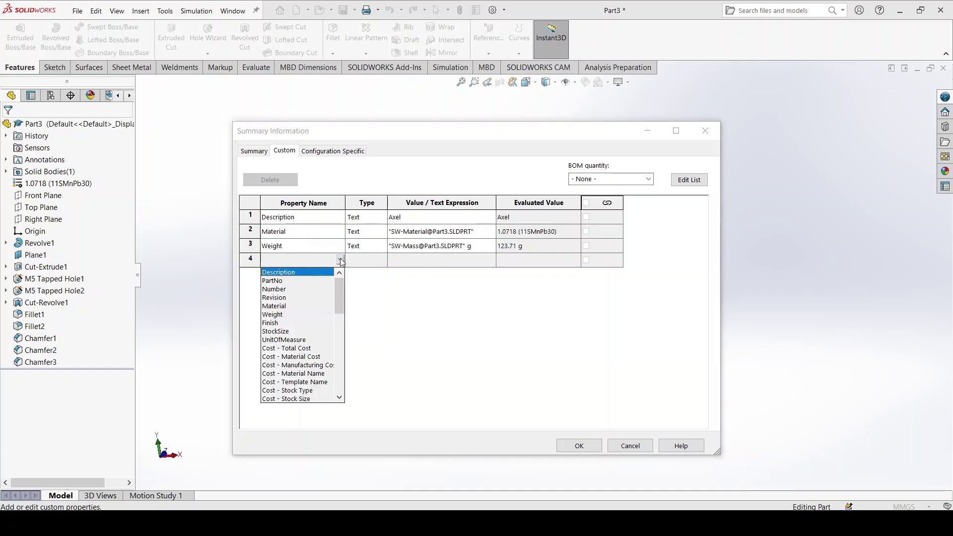
pyautogui.click(281, 323)
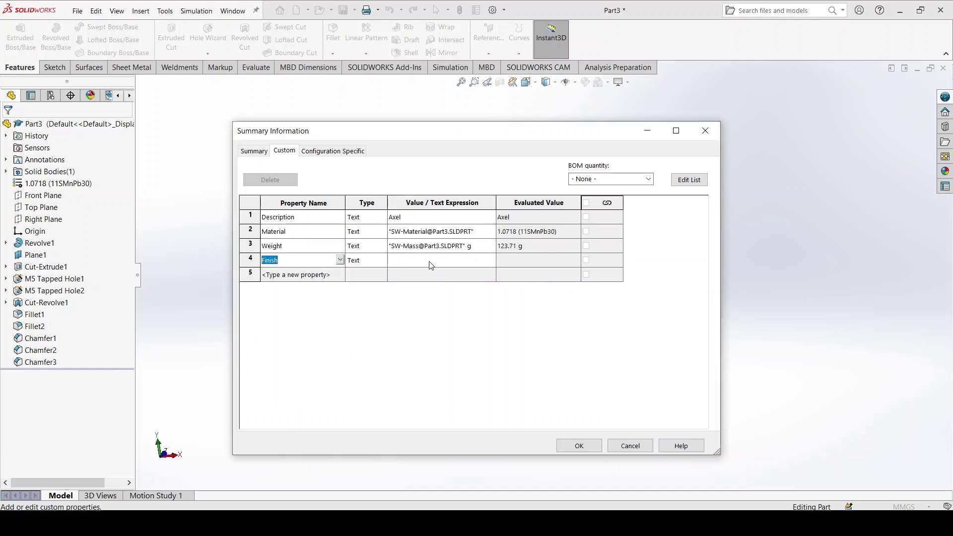
pyautogui.click(430, 262)
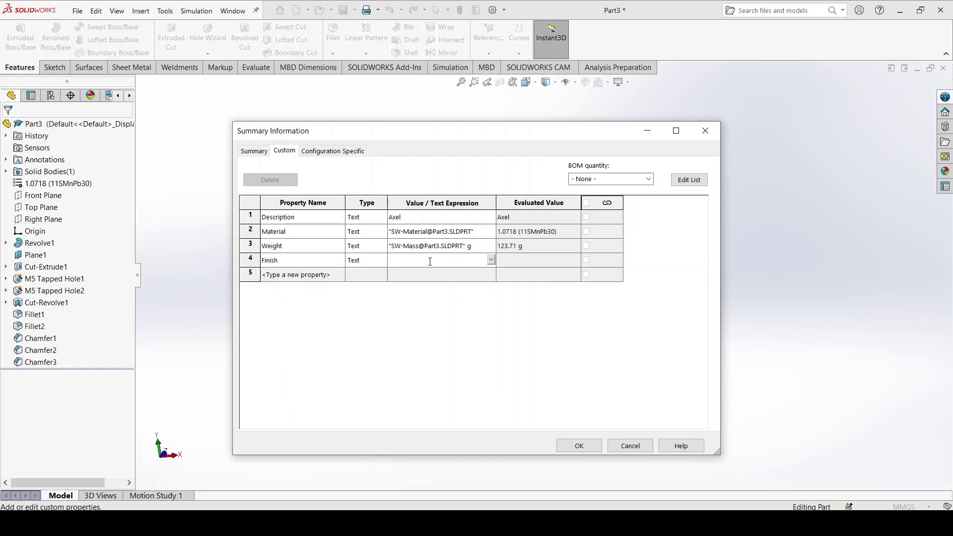
pyautogui.write('Inoljas')
pyautogui.press('Return')
pyautogui.click(579, 446)
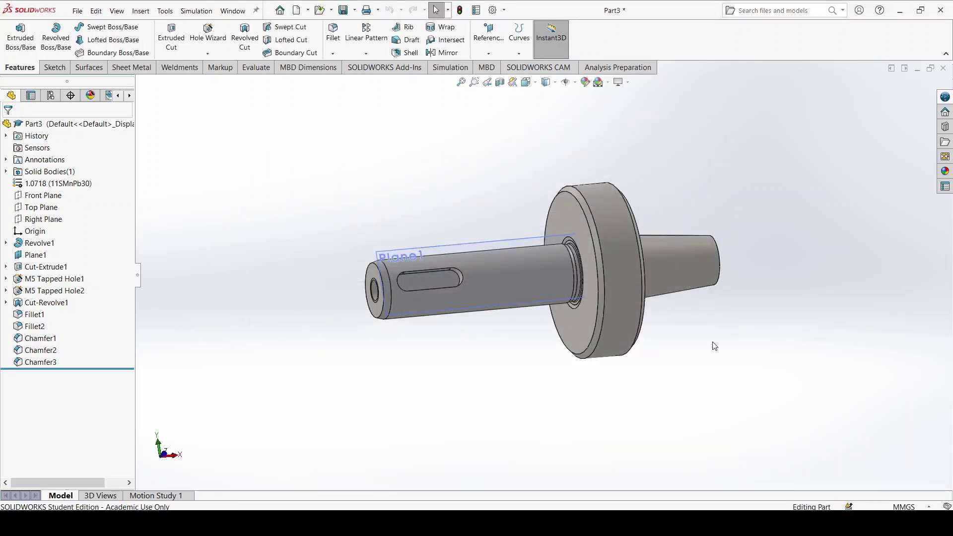